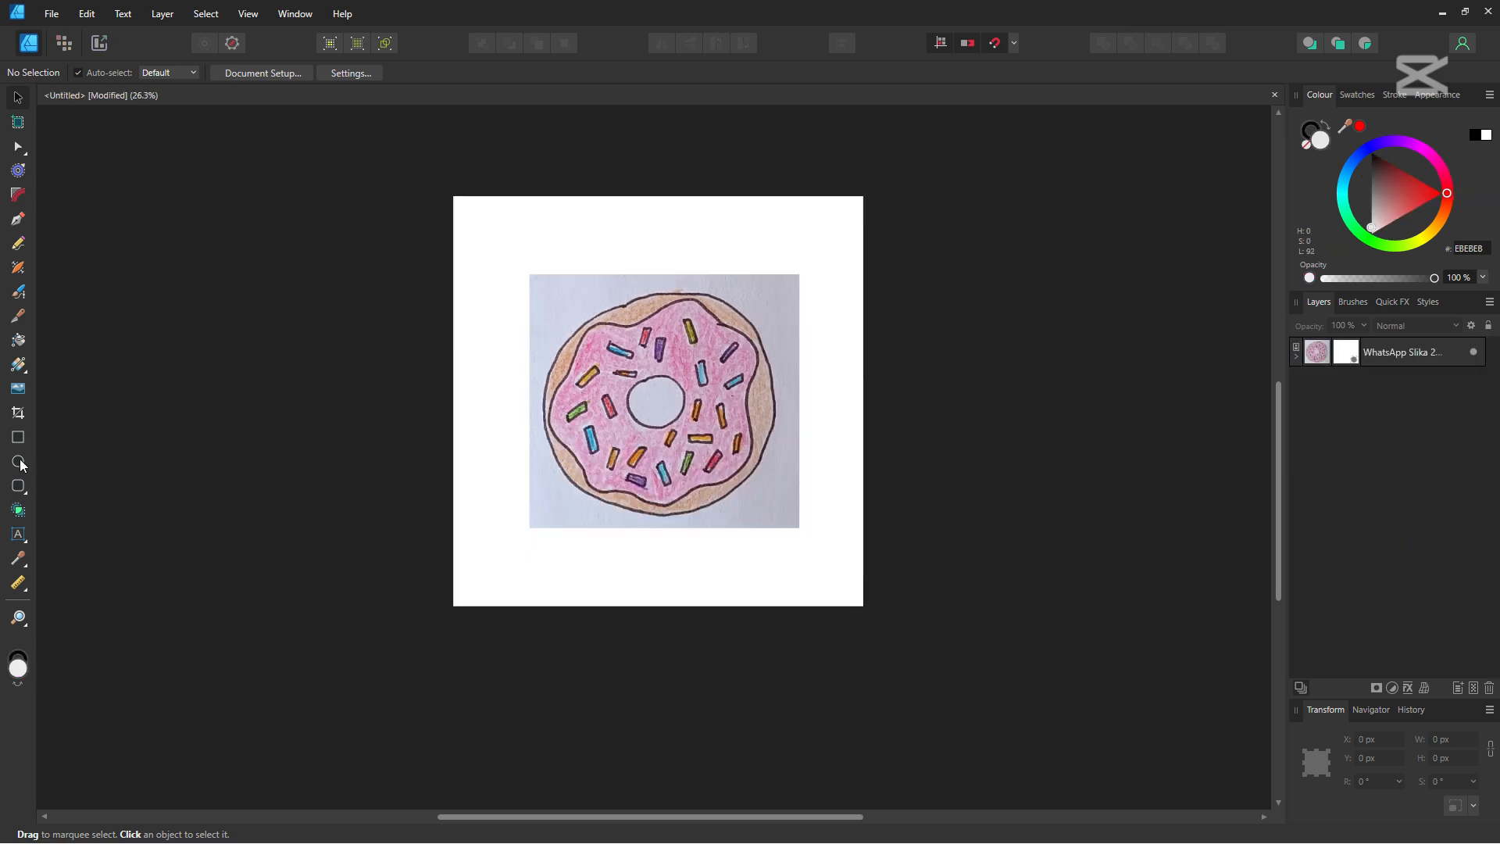
Draw a circle about 1144.5 px wide, centre it over the donut in the photo, and set its opacity to 50%
key(m)
mouse_move(564, 306)
mouse_down()
mouse_move(776, 472)
mouse_move(801, 540)
mouse_up()
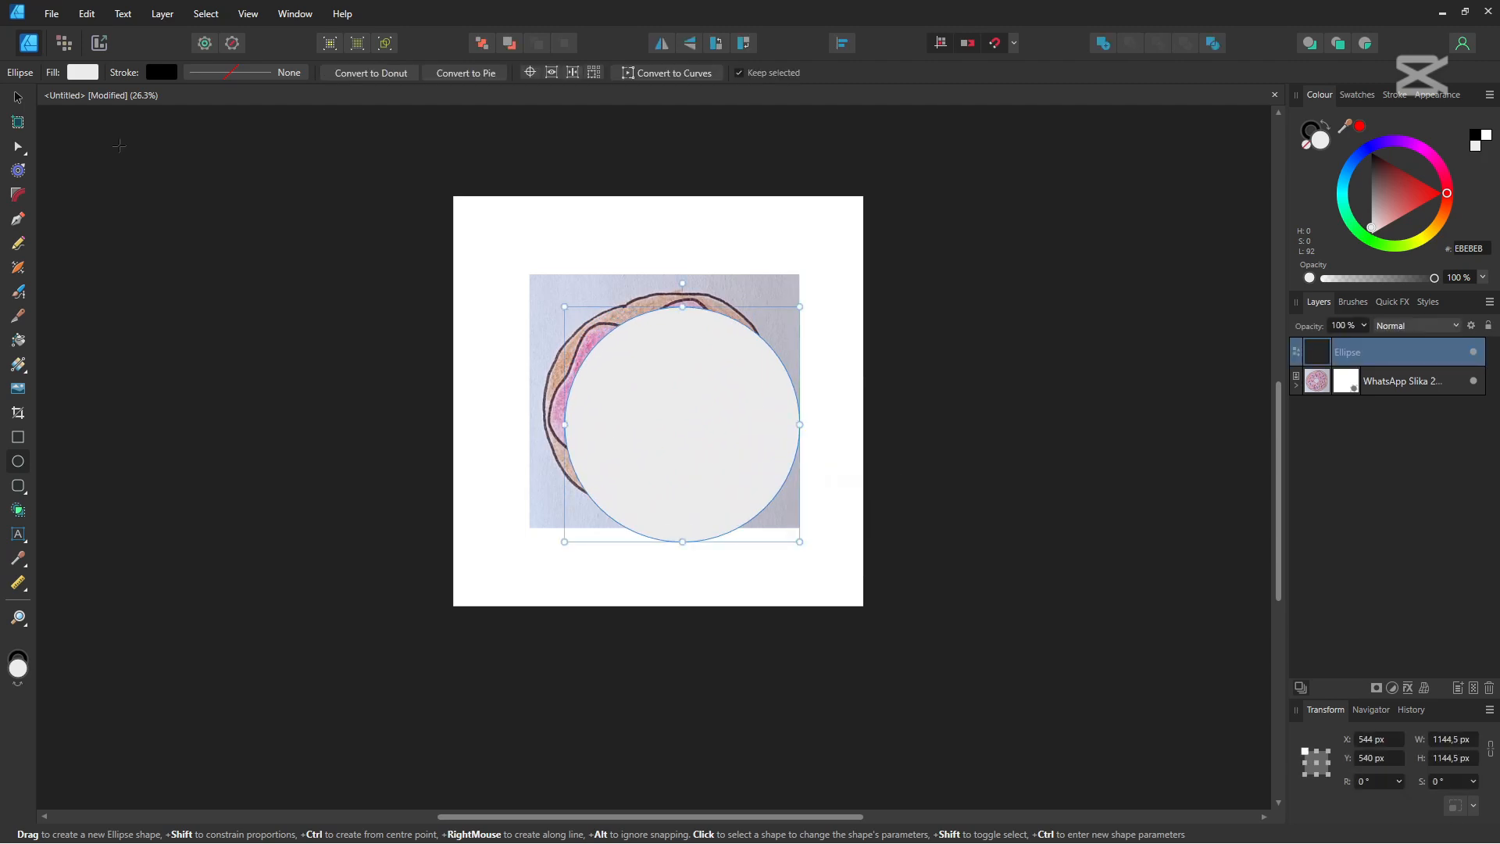
click(18, 97)
drag(695, 440, 677, 418)
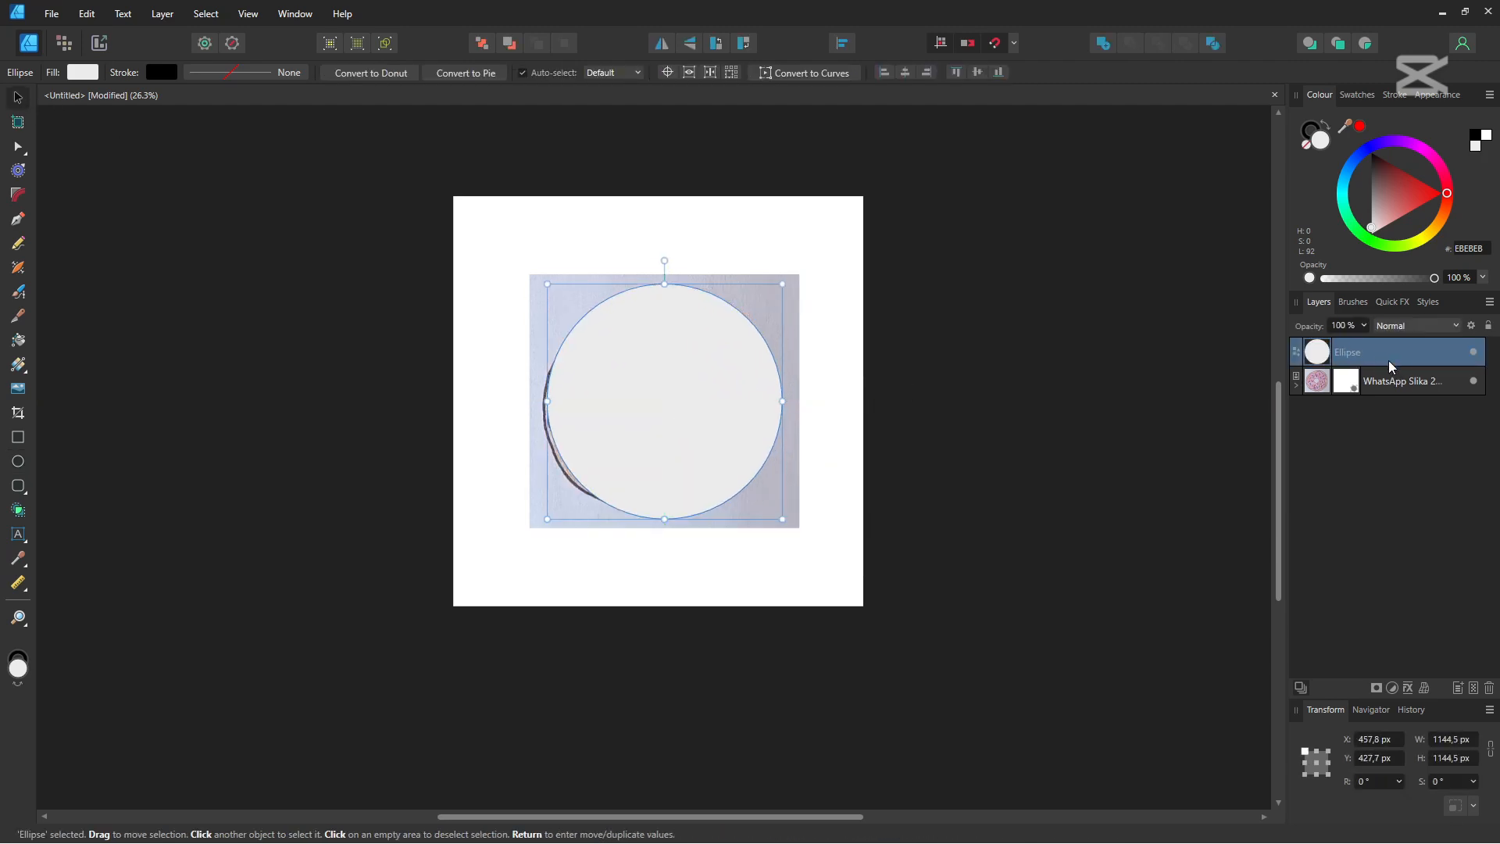
text(50)
key(Return)
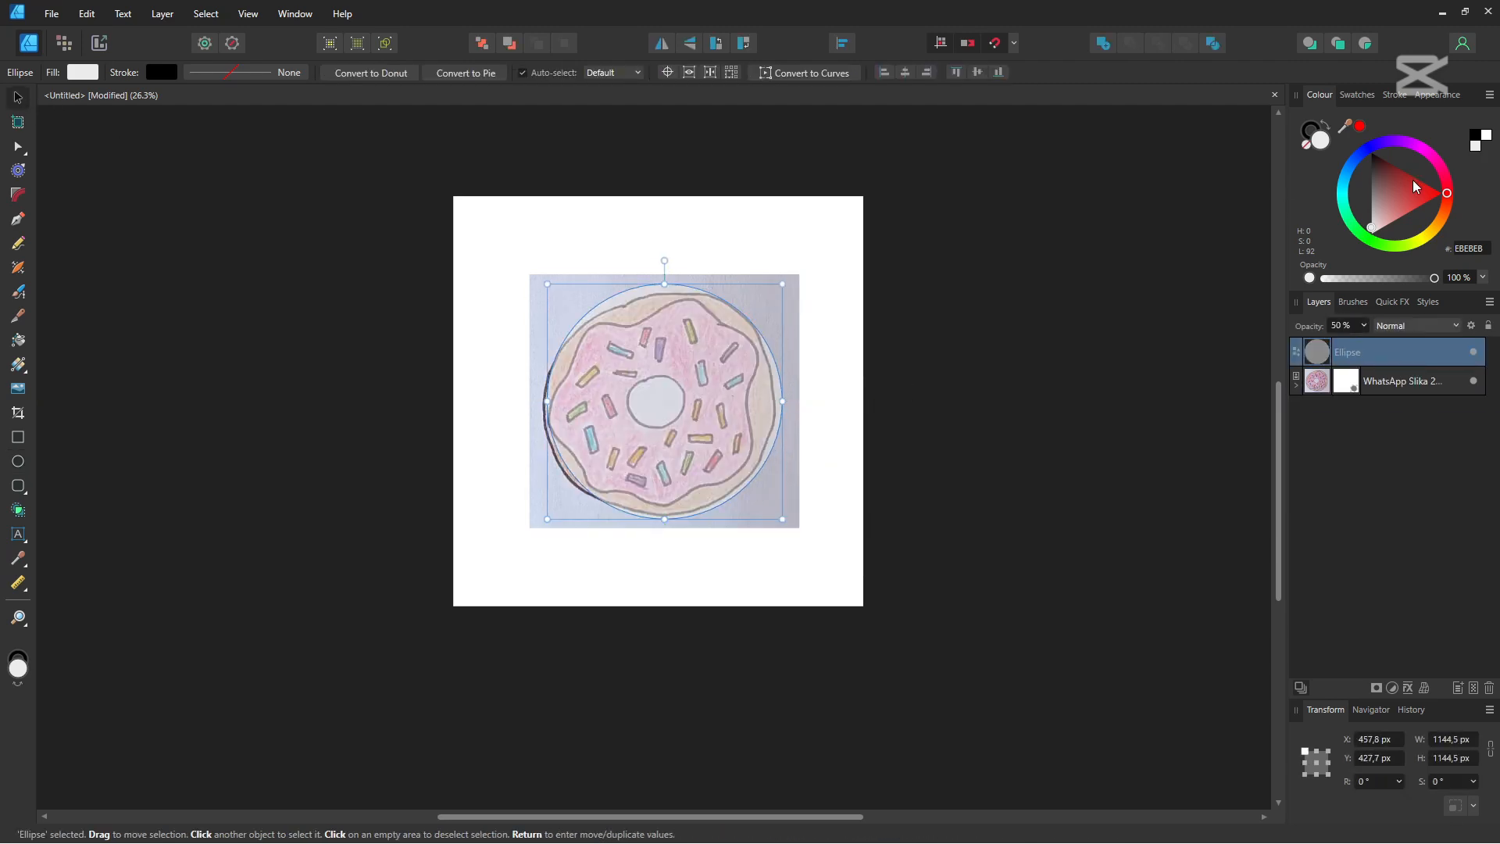
click(346, 282)
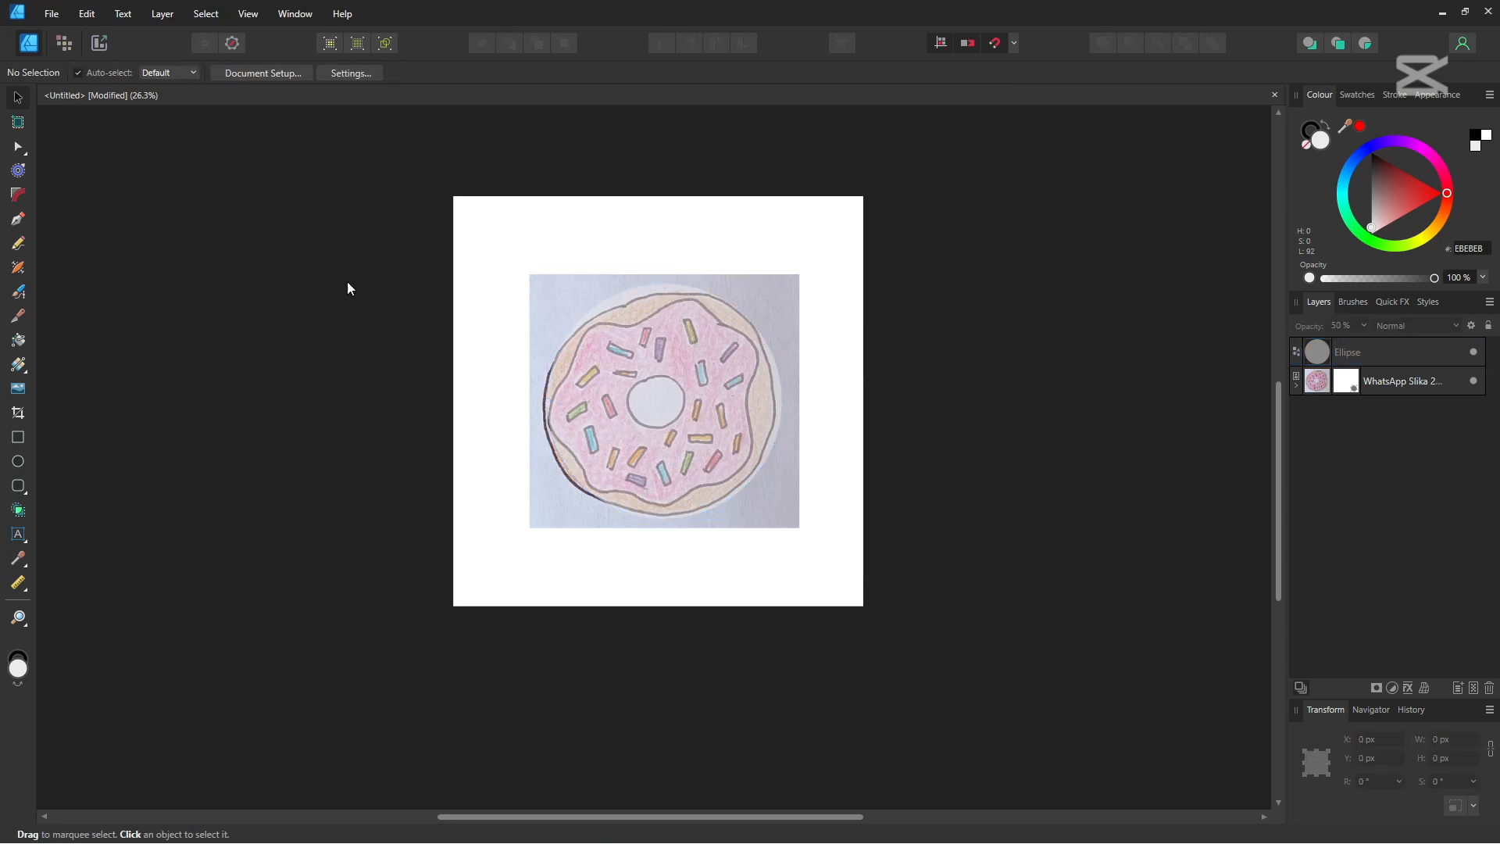
Trace the icing's wavy outline with a 16 px black brush and join the ends of the curve
click(19, 292)
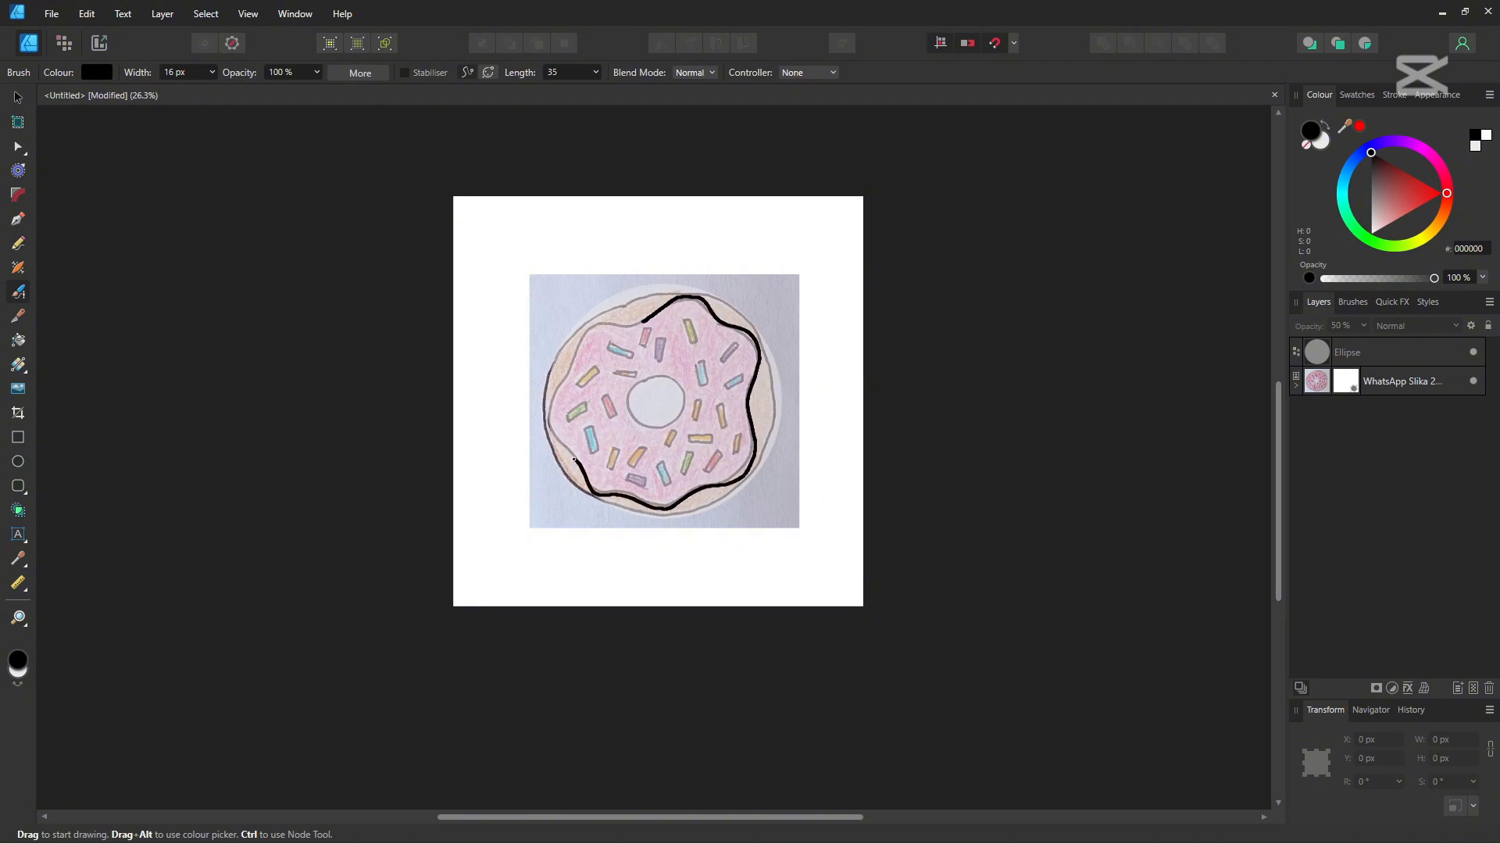
drag(620, 326, 643, 320)
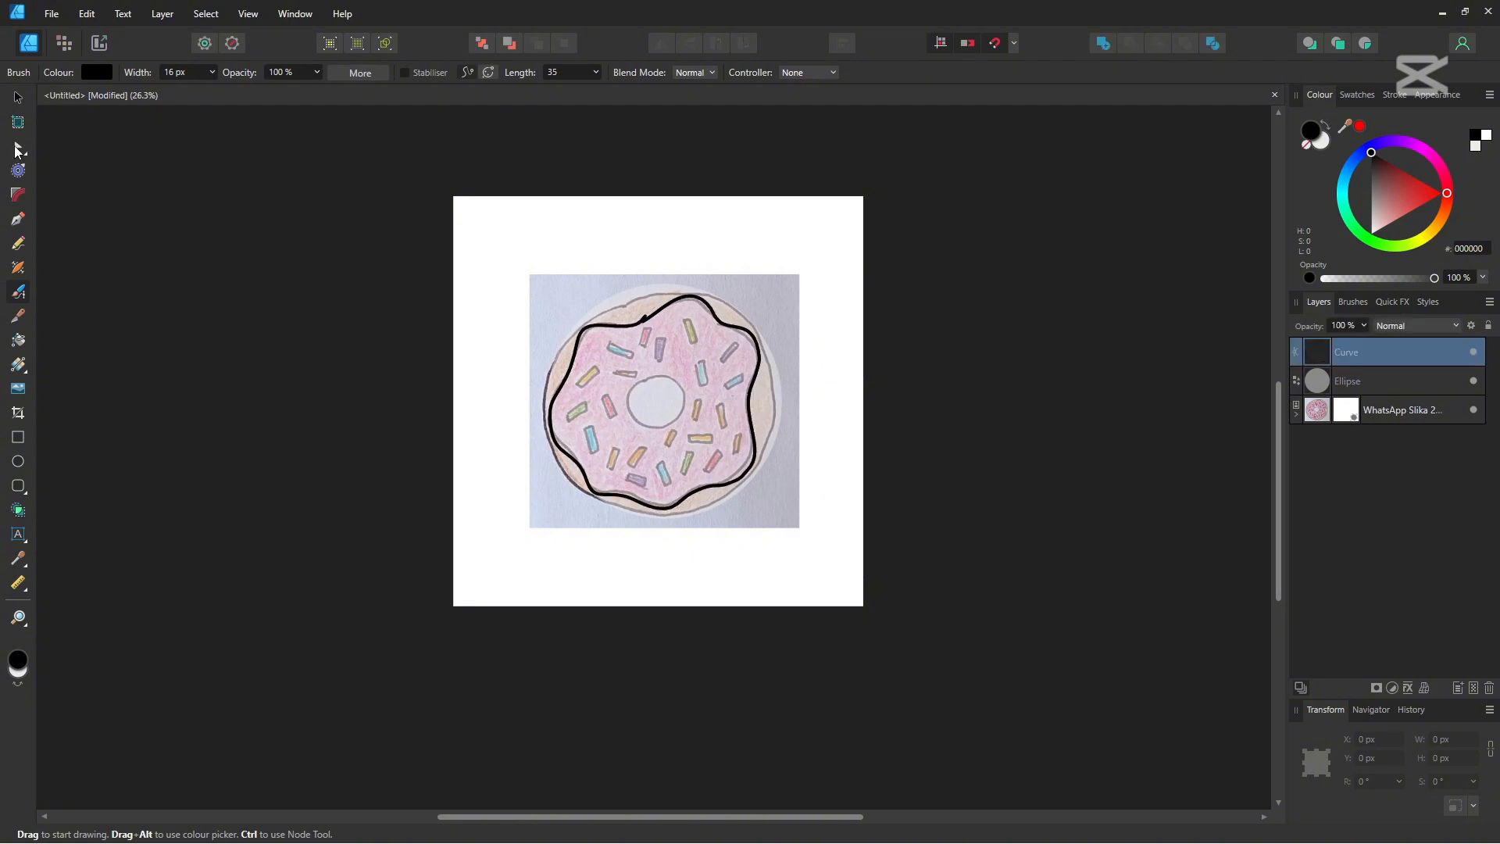
click(17, 148)
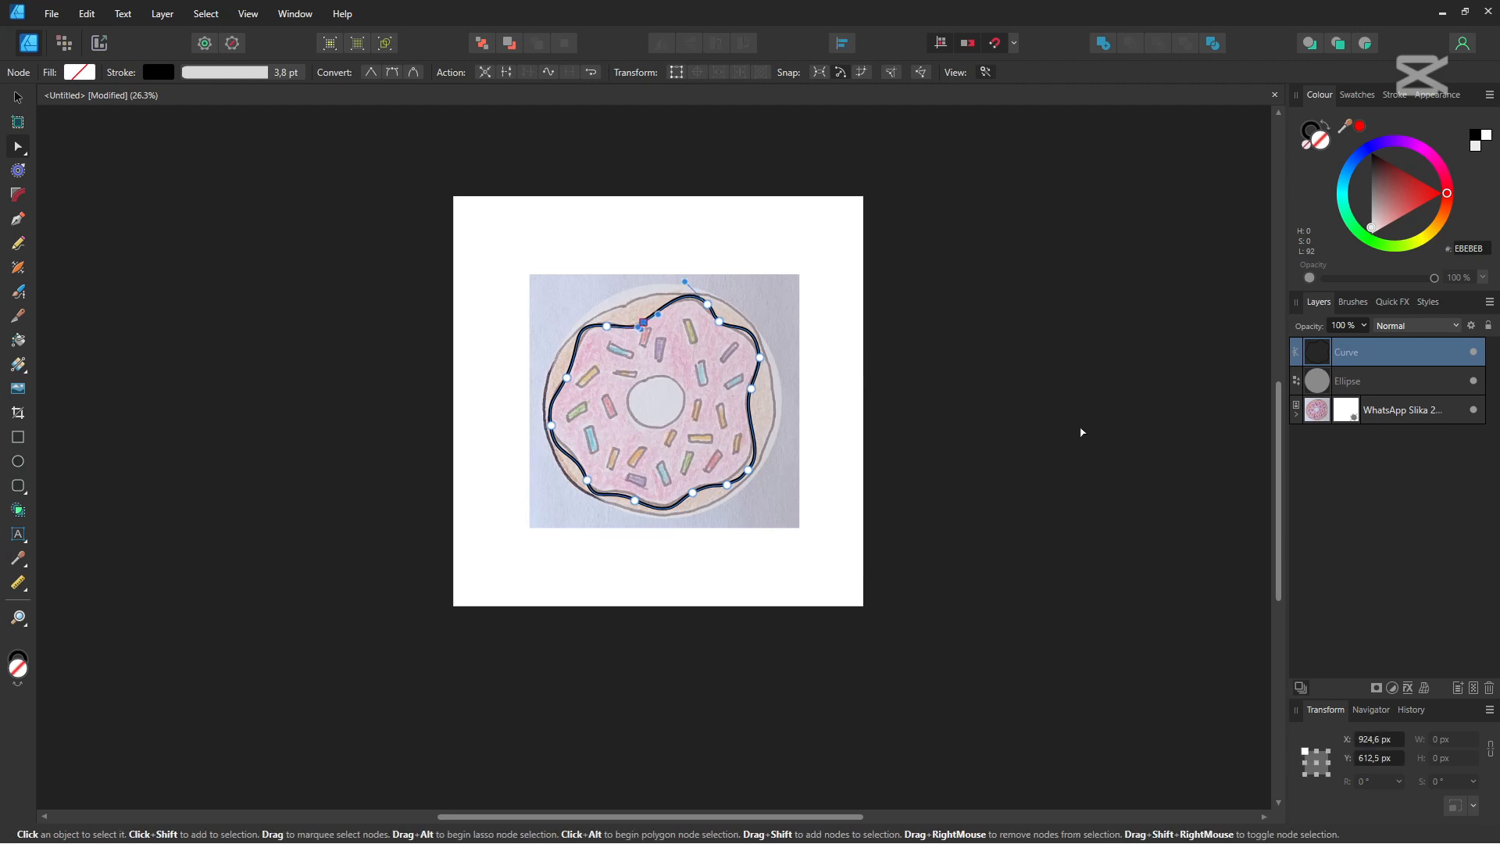
click(1016, 464)
Cover every sprinkle in the photo with a thin light grey rectangle, copying, rotating and resizing each one to match
click(17, 437)
mouse_move(695, 337)
mouse_down()
mouse_move(733, 354)
mouse_move(699, 342)
mouse_move(705, 329)
mouse_move(767, 400)
mouse_move(755, 377)
mouse_move(788, 394)
mouse_move(683, 405)
mouse_move(691, 383)
mouse_move(699, 417)
mouse_move(691, 392)
mouse_move(680, 477)
mouse_move(651, 469)
mouse_move(747, 497)
mouse_move(719, 500)
mouse_move(754, 514)
mouse_move(780, 572)
mouse_move(756, 551)
mouse_move(772, 537)
mouse_move(773, 562)
mouse_move(719, 605)
mouse_move(695, 585)
mouse_move(729, 611)
mouse_move(744, 573)
mouse_up()
click(992, 53)
scroll(709, 365, up, 4)
mouse_move(735, 585)
mouse_down()
mouse_move(689, 517)
mouse_move(695, 545)
mouse_move(602, 538)
mouse_move(624, 525)
mouse_move(653, 620)
mouse_move(669, 576)
mouse_move(589, 639)
mouse_move(504, 576)
mouse_move(535, 574)
mouse_move(550, 652)
mouse_move(482, 599)
mouse_move(487, 570)
mouse_move(401, 529)
mouse_move(451, 537)
mouse_move(432, 579)
mouse_up()
mouse_move(413, 523)
mouse_down()
mouse_move(493, 455)
mouse_move(455, 441)
mouse_move(392, 472)
mouse_move(381, 454)
mouse_move(398, 475)
mouse_move(421, 390)
mouse_up()
mouse_move(397, 369)
mouse_down()
mouse_move(423, 394)
mouse_move(439, 379)
mouse_up()
mouse_move(431, 384)
ctrl+mouse_down()
mouse_move(520, 374)
mouse_move(511, 361)
mouse_move(523, 393)
mouse_move(492, 330)
mouse_move(488, 344)
mouse_move(620, 319)
mouse_move(590, 314)
mouse_move(619, 330)
mouse_move(593, 300)
ctrl+mouse_up()
ctrl+drag(591, 320, 561, 276)
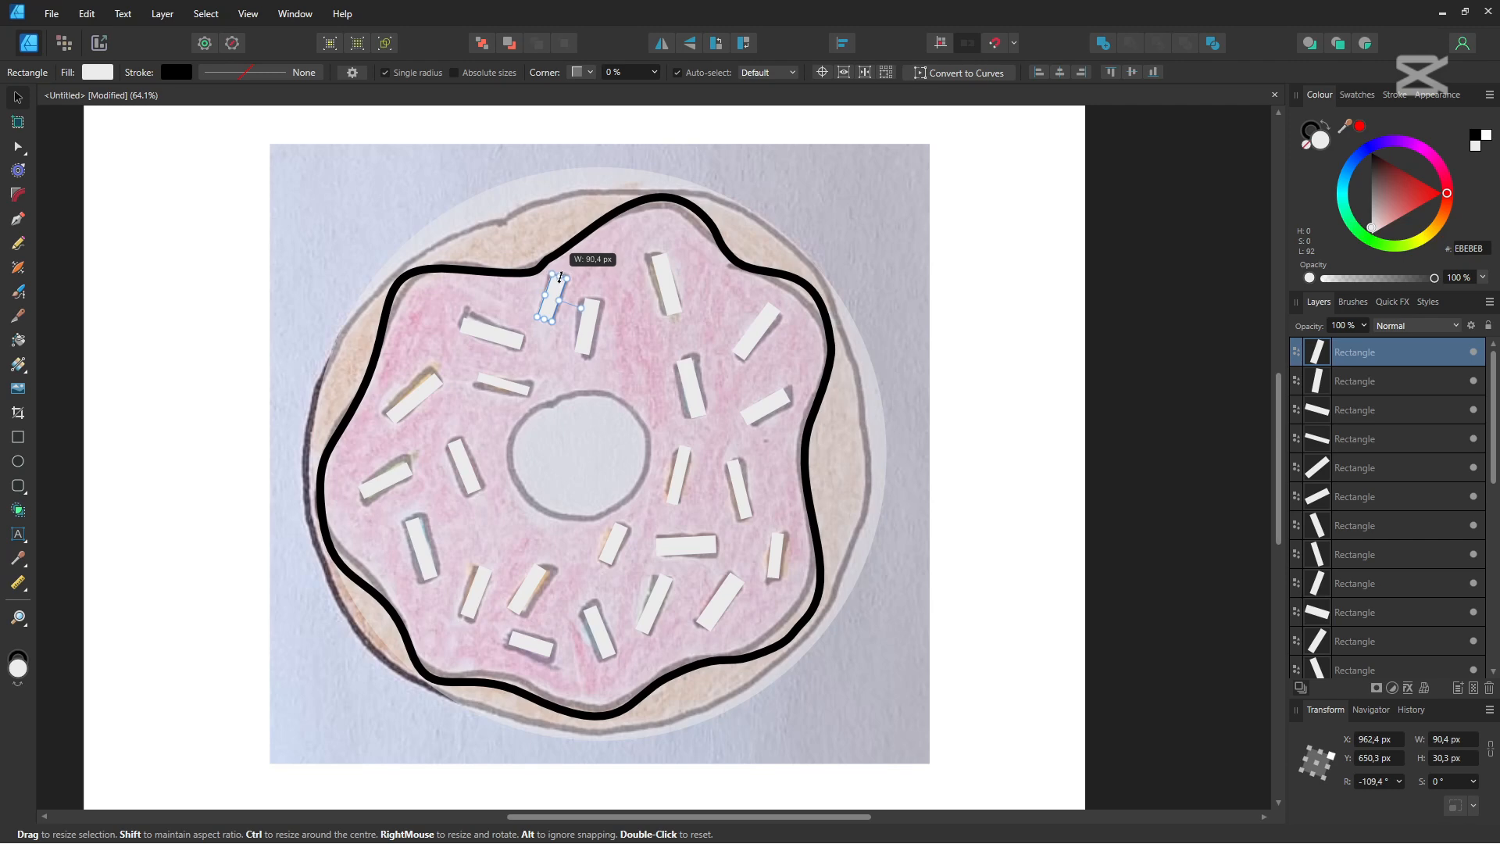
Duplicate the large circle and scale the copy down to about 235 px over the donut's hole
scroll(775, 518, down, 4)
drag(978, 604, 917, 558)
click(917, 558)
scroll(1394, 578, down, 3)
click(1394, 612)
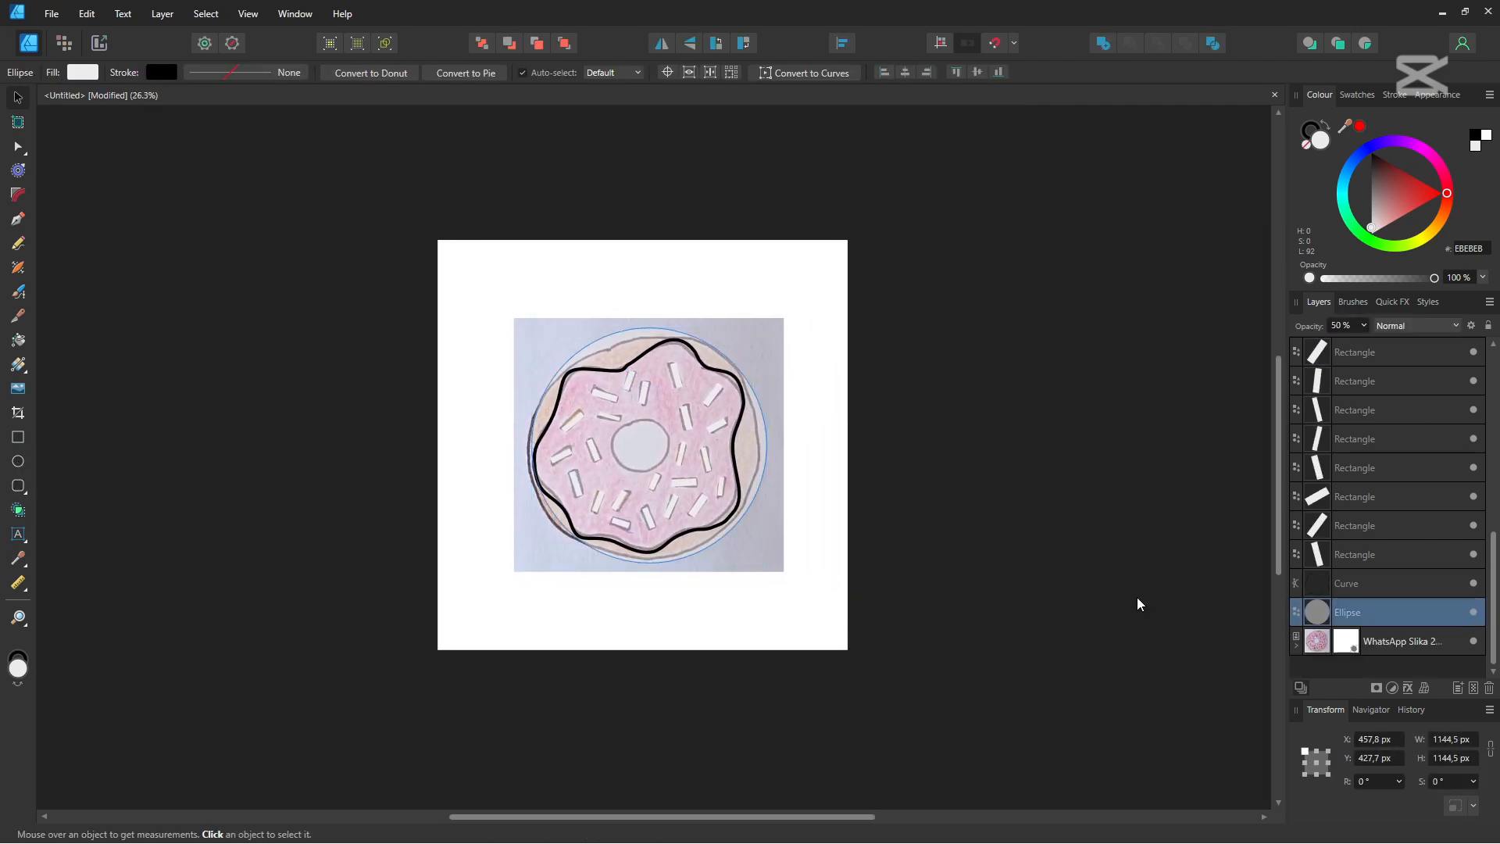
drag(767, 562, 647, 457)
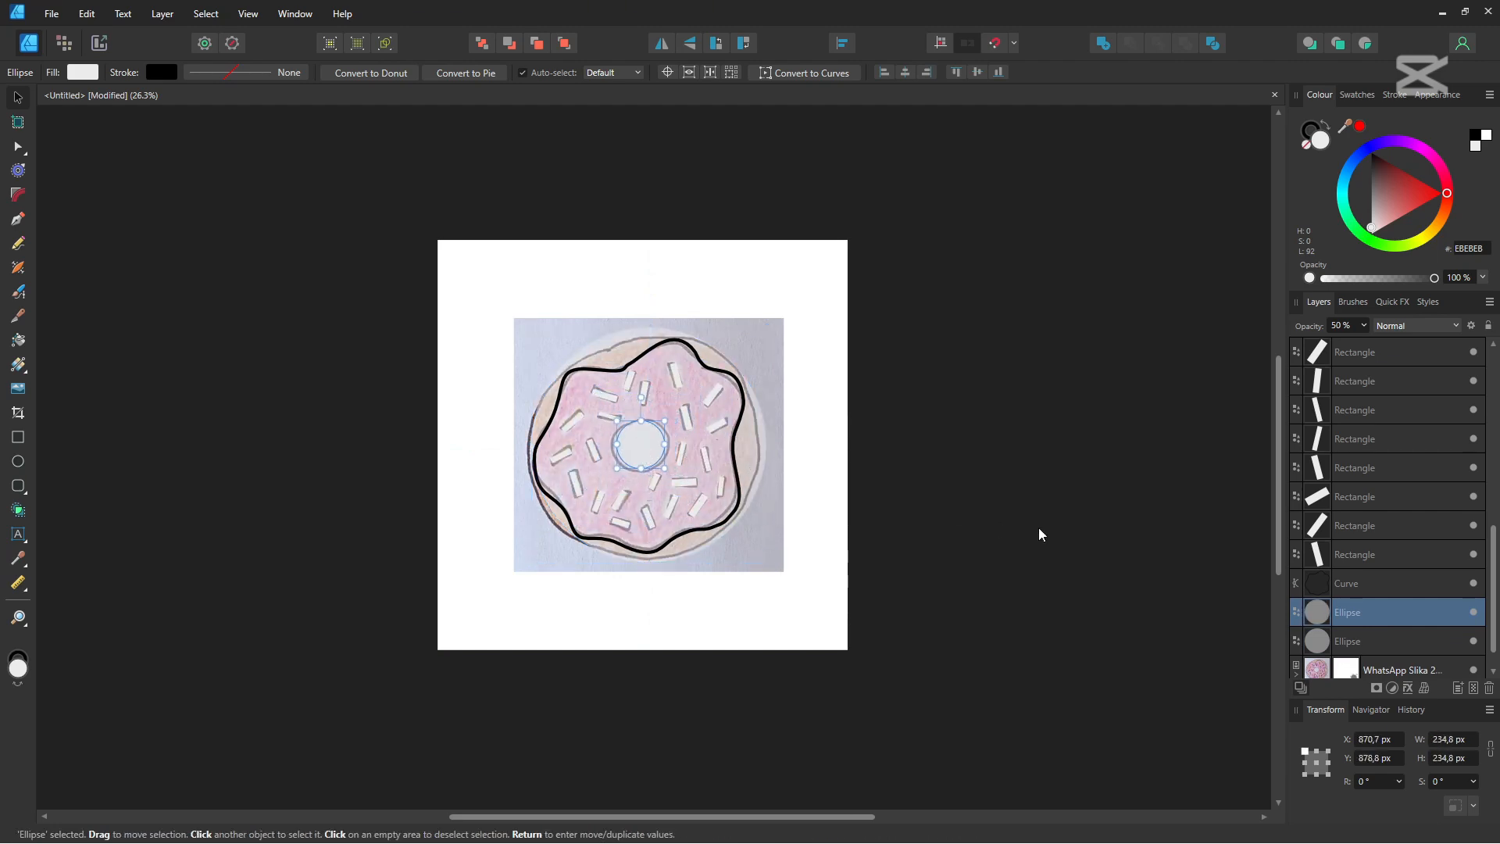
Try setting the opacity of both circles to 100%
shift+click(1378, 641)
text(100)
key(Return)
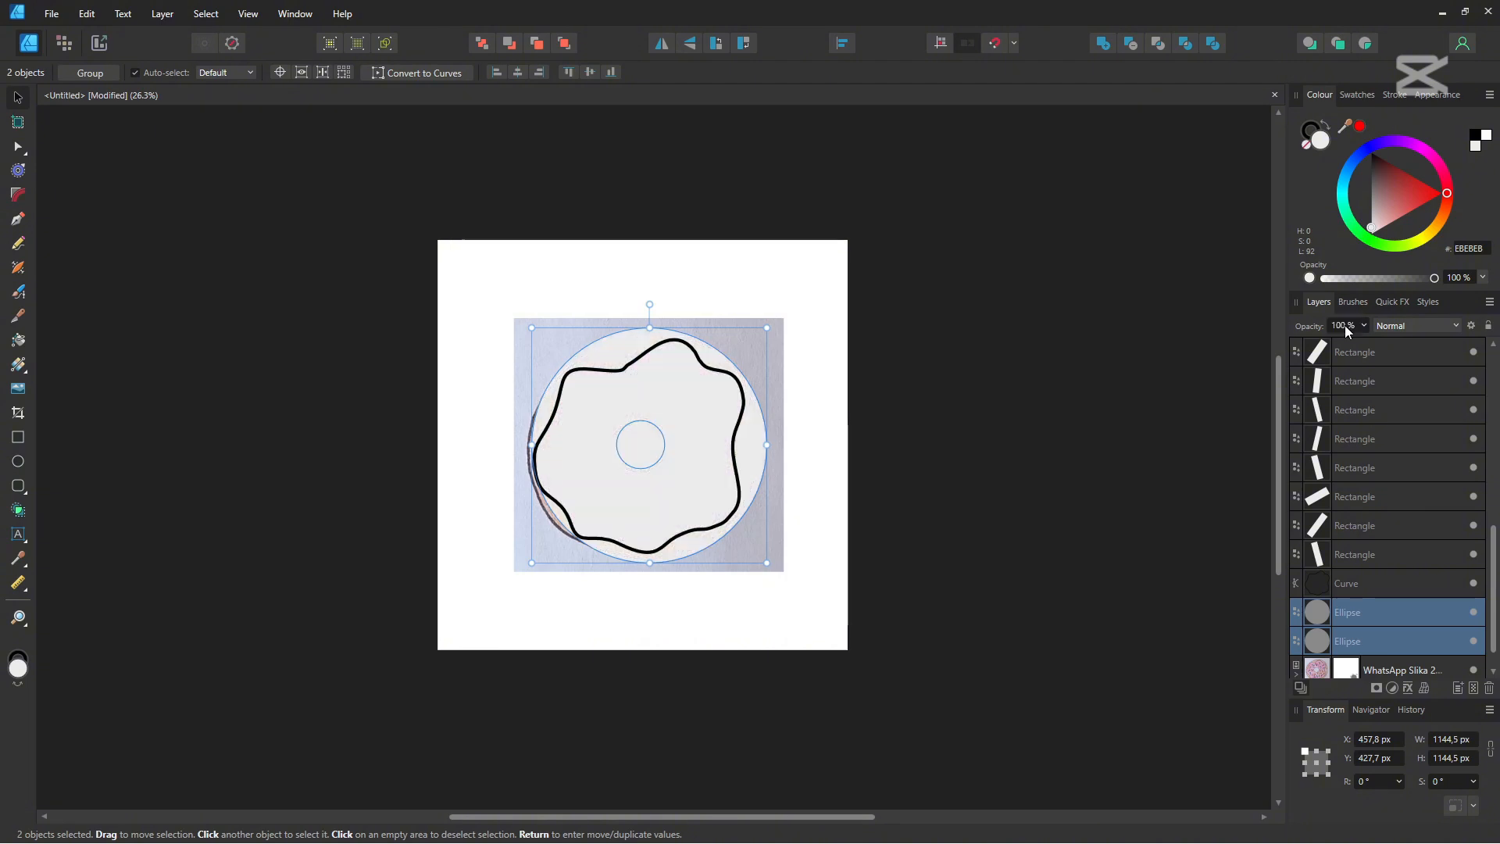
key(5)
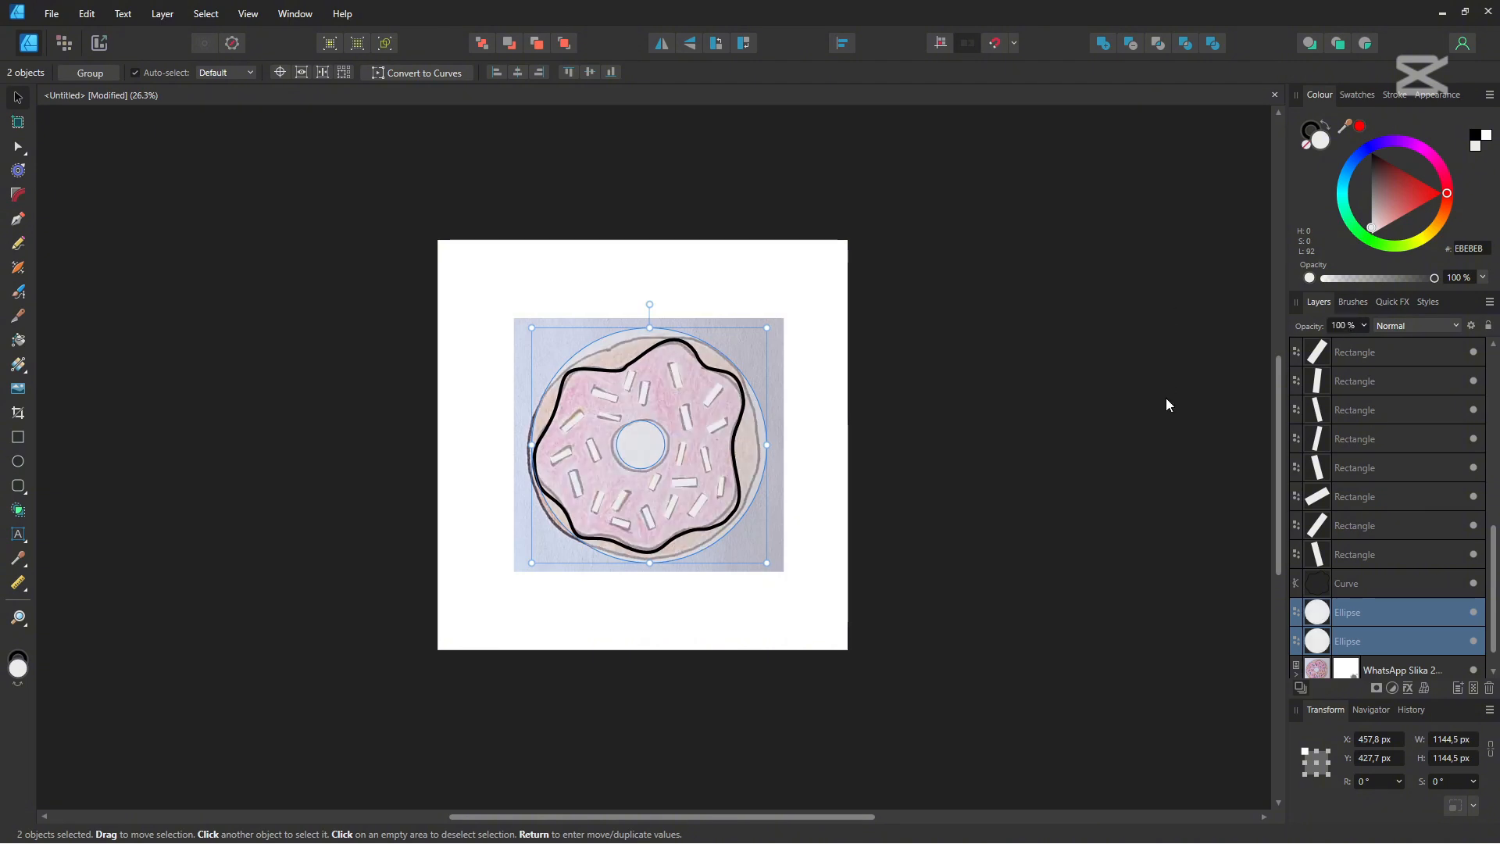
key(ctrl+y)
key(ctrl+y)
key(ctrl+shift+z)
Set both circles to 50% opacity and centre the small circle on the large one
click(648, 447)
shift+click(1389, 636)
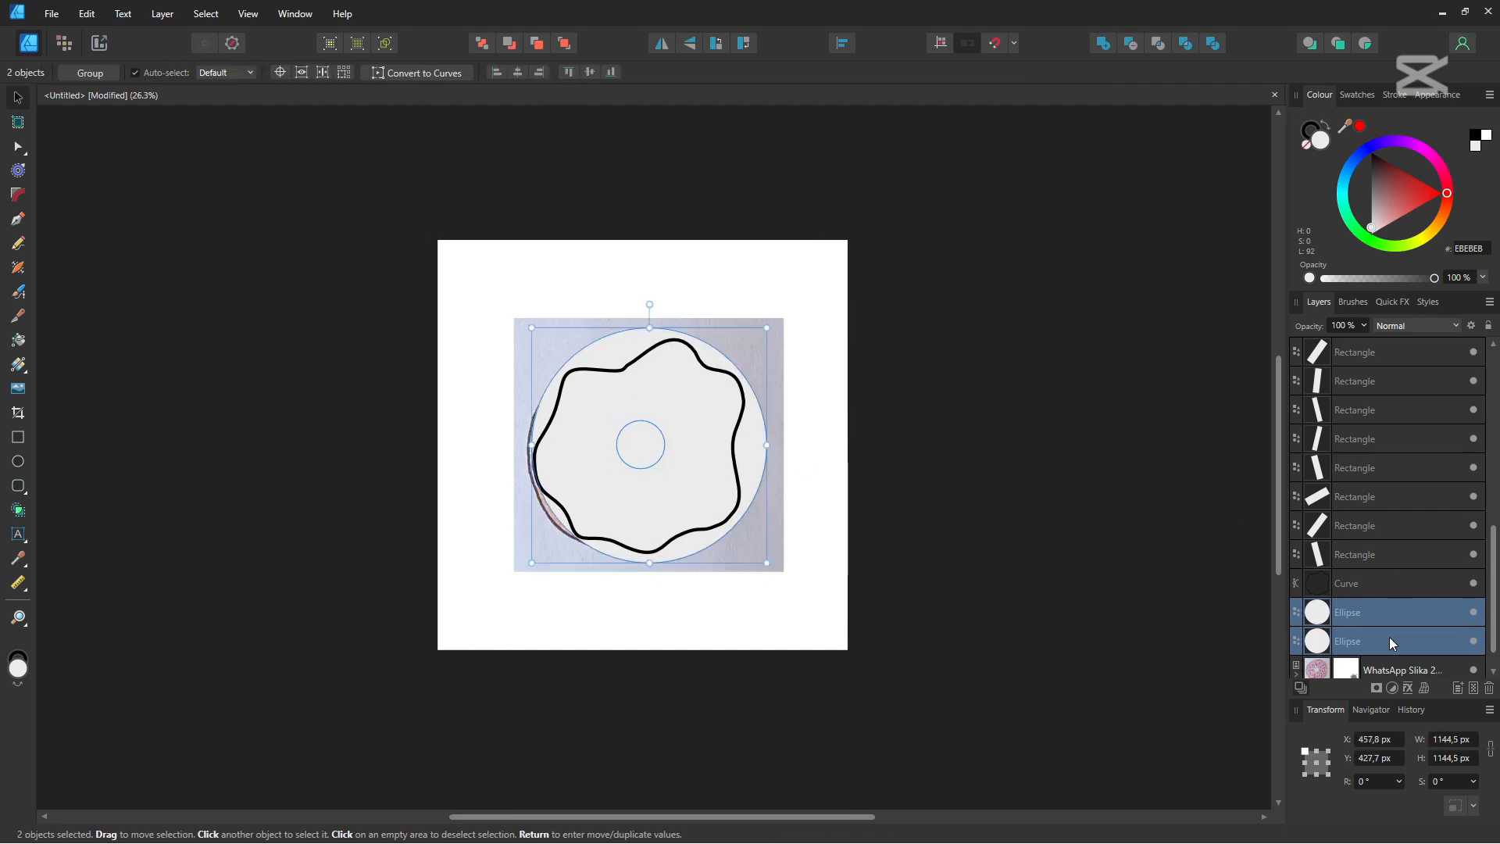
key(5)
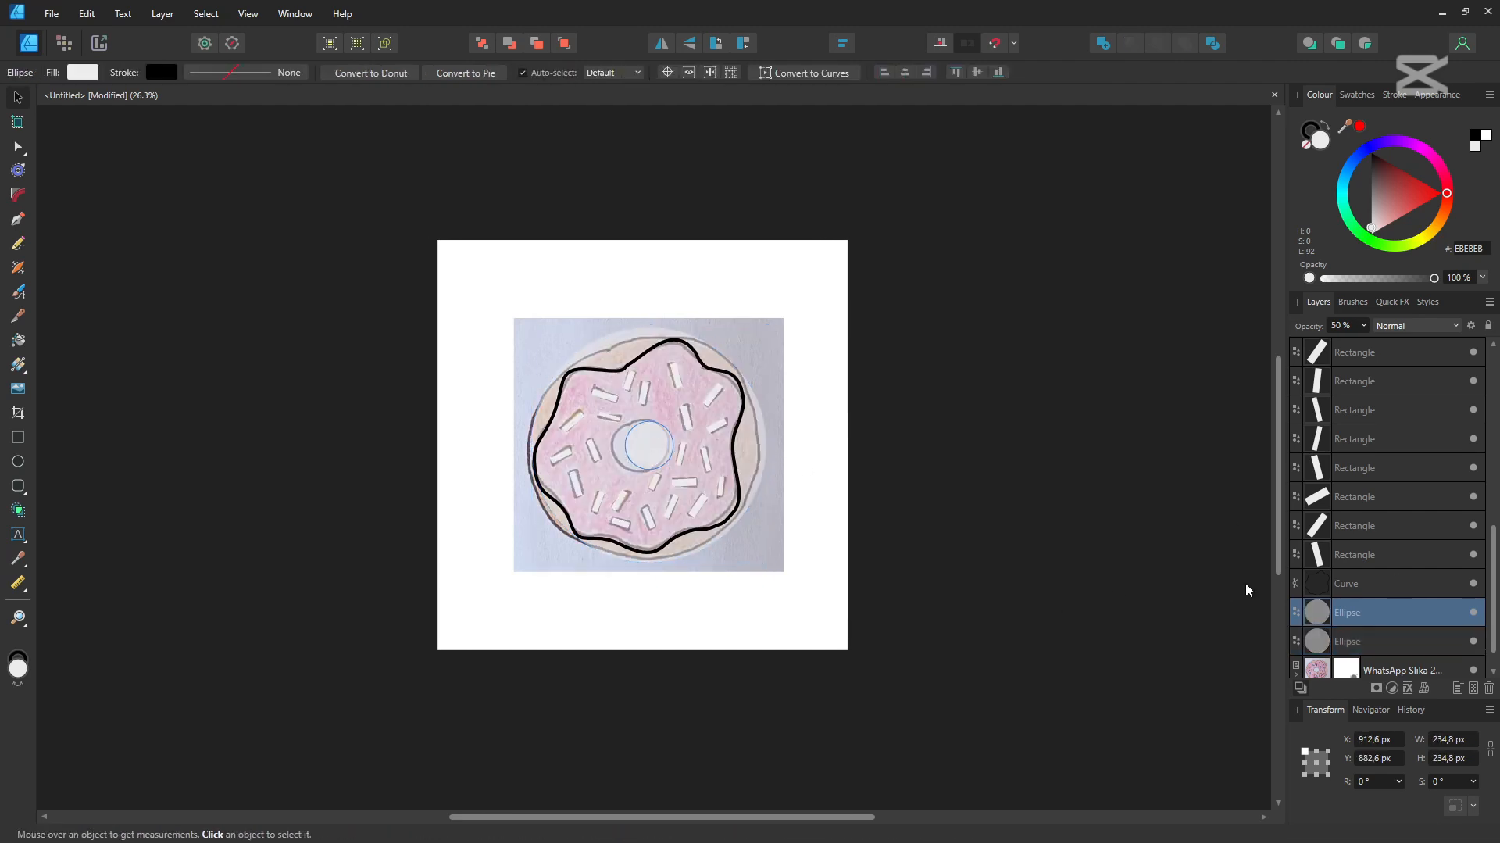
Cut the small circle out of the large one with the Shape Builder and set the resulting ring's opacity to 100%
shift+click(1408, 633)
click(18, 509)
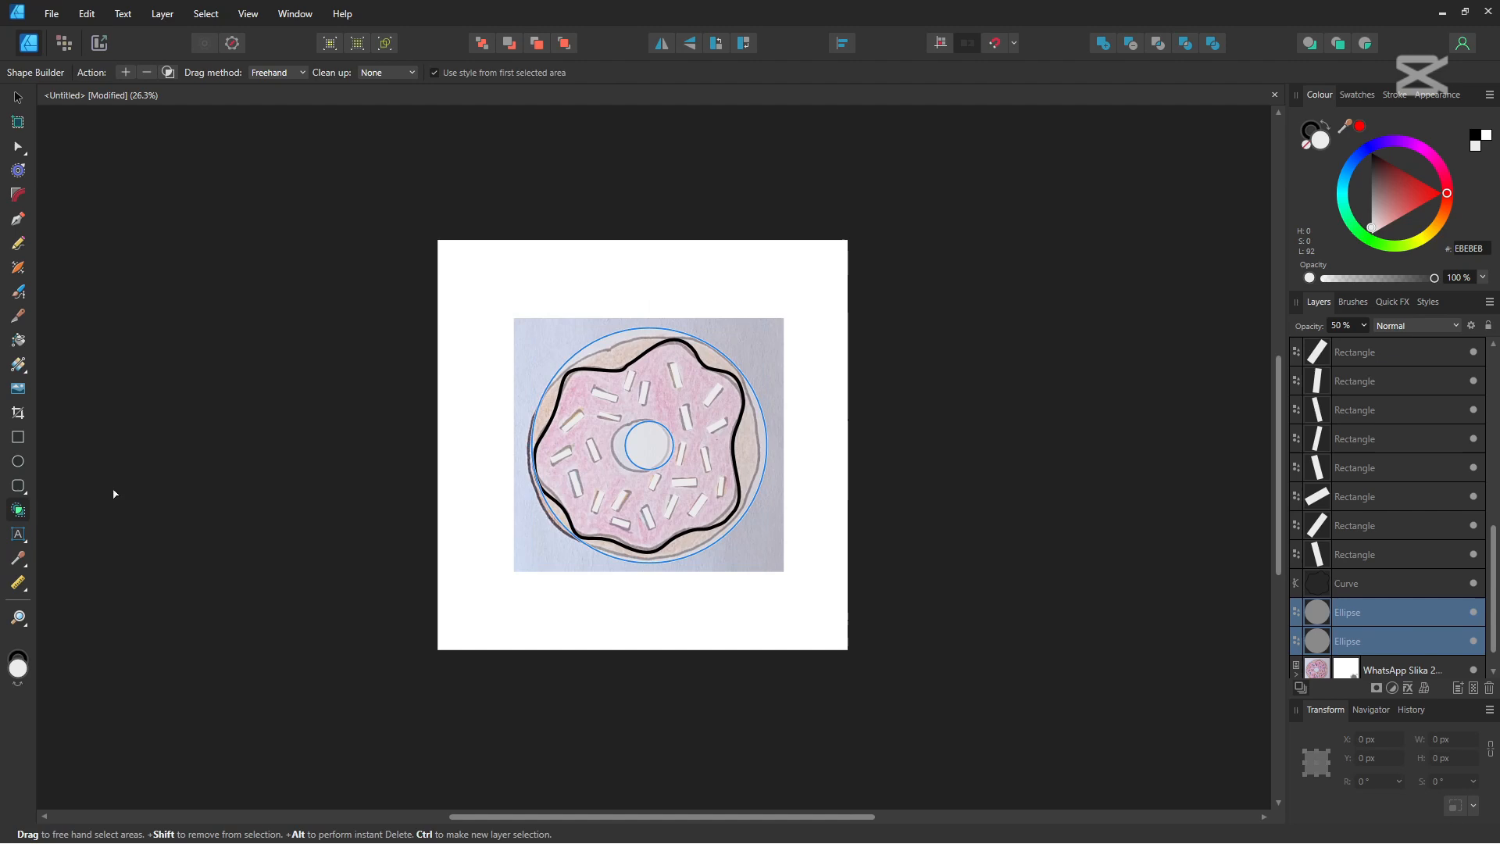
click(659, 453)
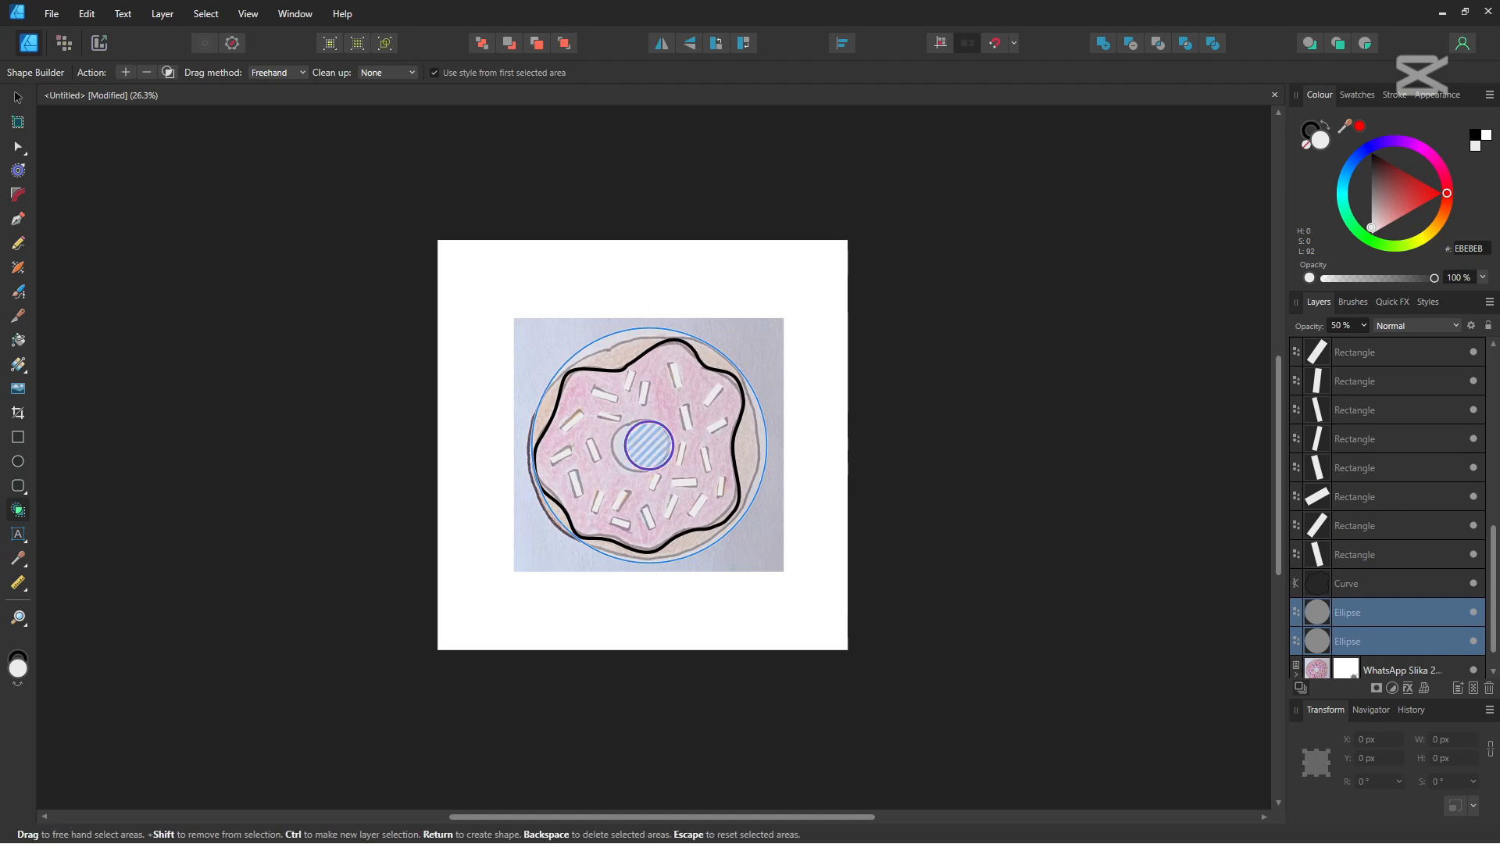
key(BackSpace)
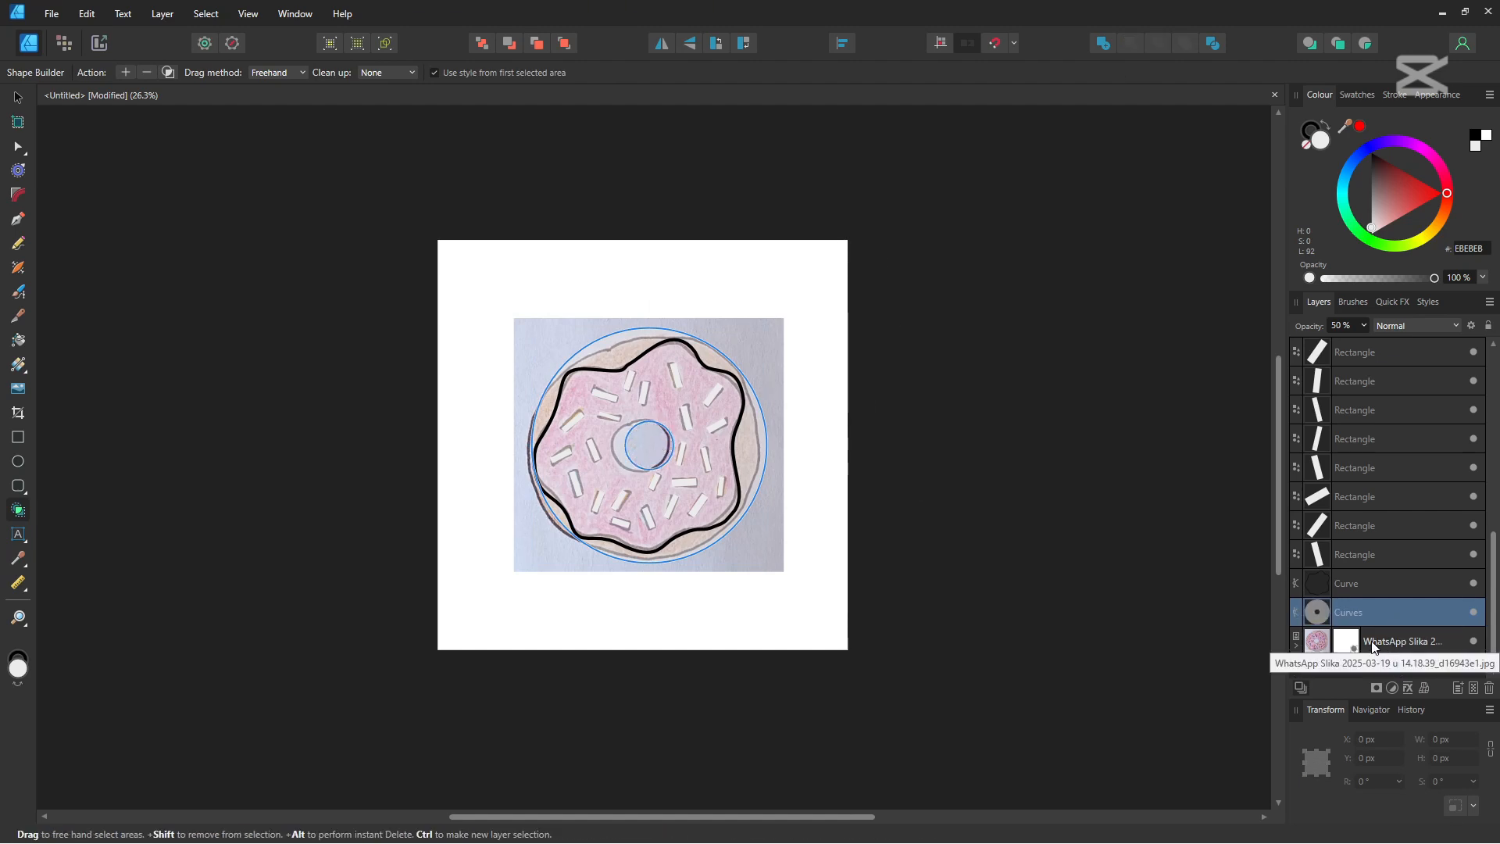
click(1340, 329)
text(100)
key(Return)
Fill the wavy icing curve with light pink and remove its black outline
click(1369, 591)
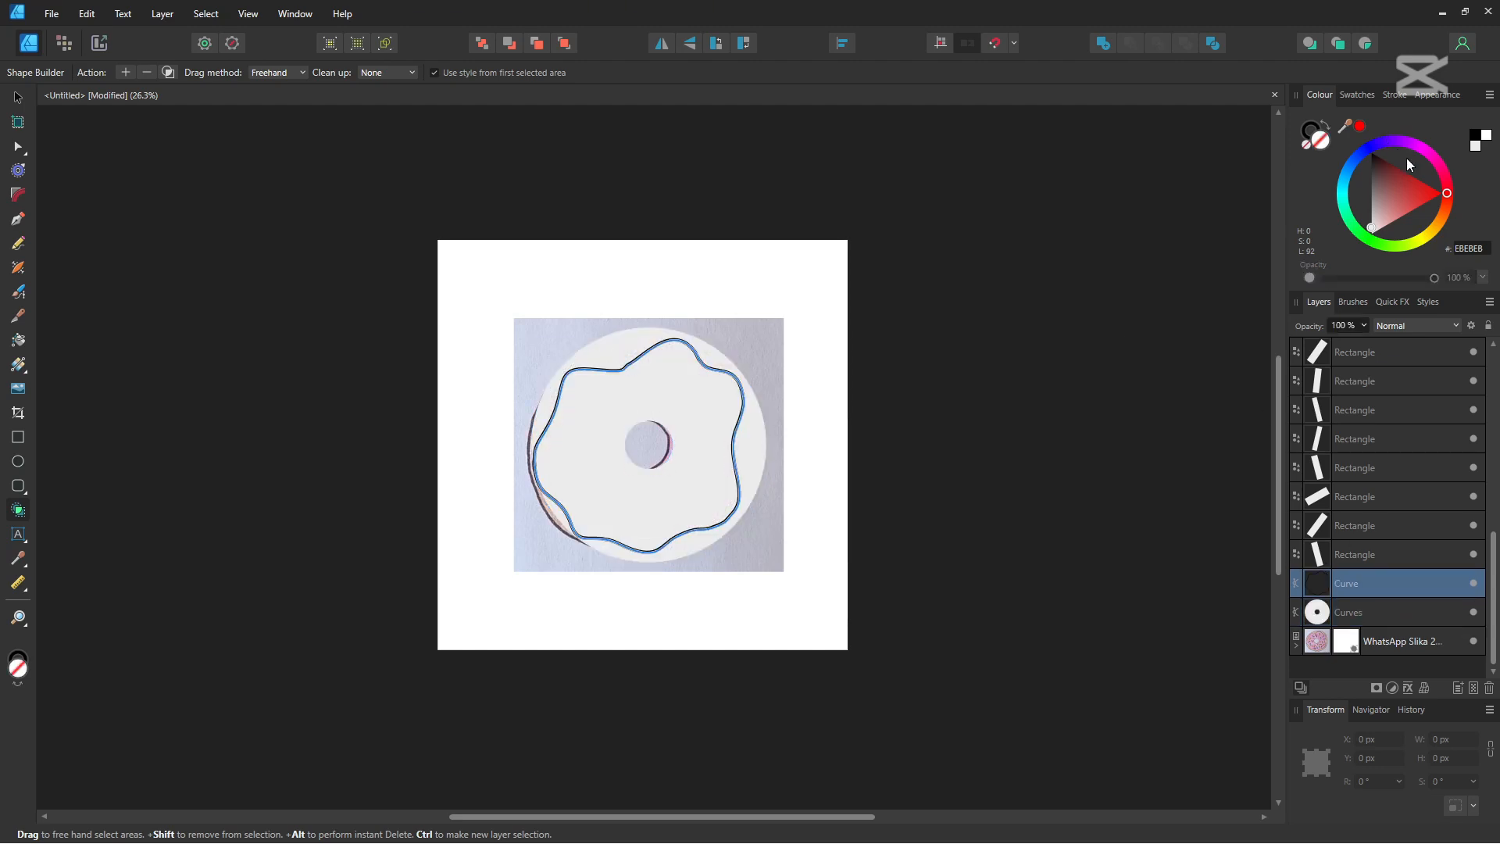
click(1424, 150)
drag(1415, 202, 1415, 211)
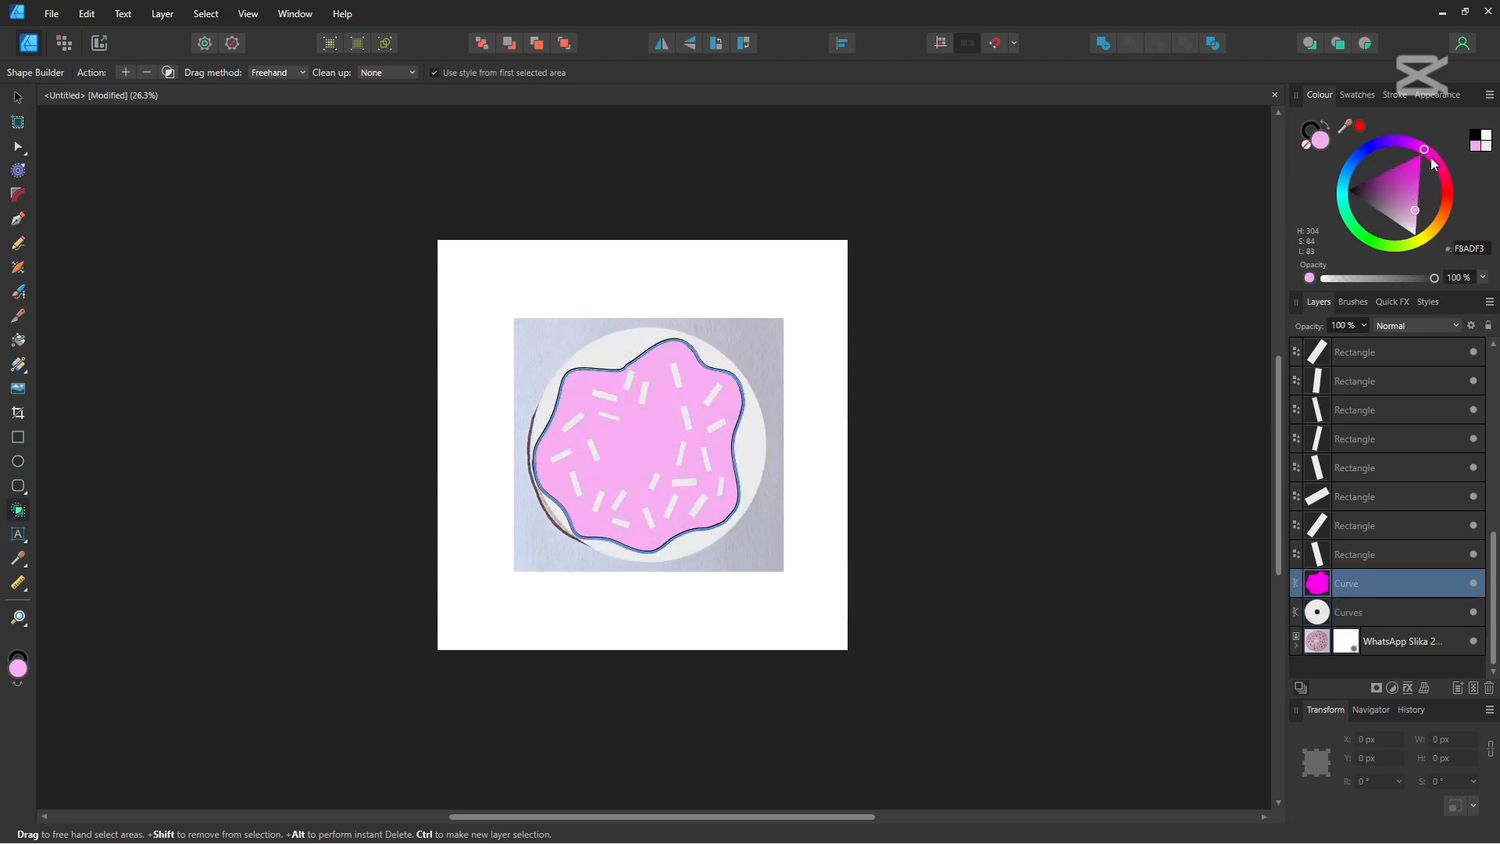
drag(1426, 150, 1440, 164)
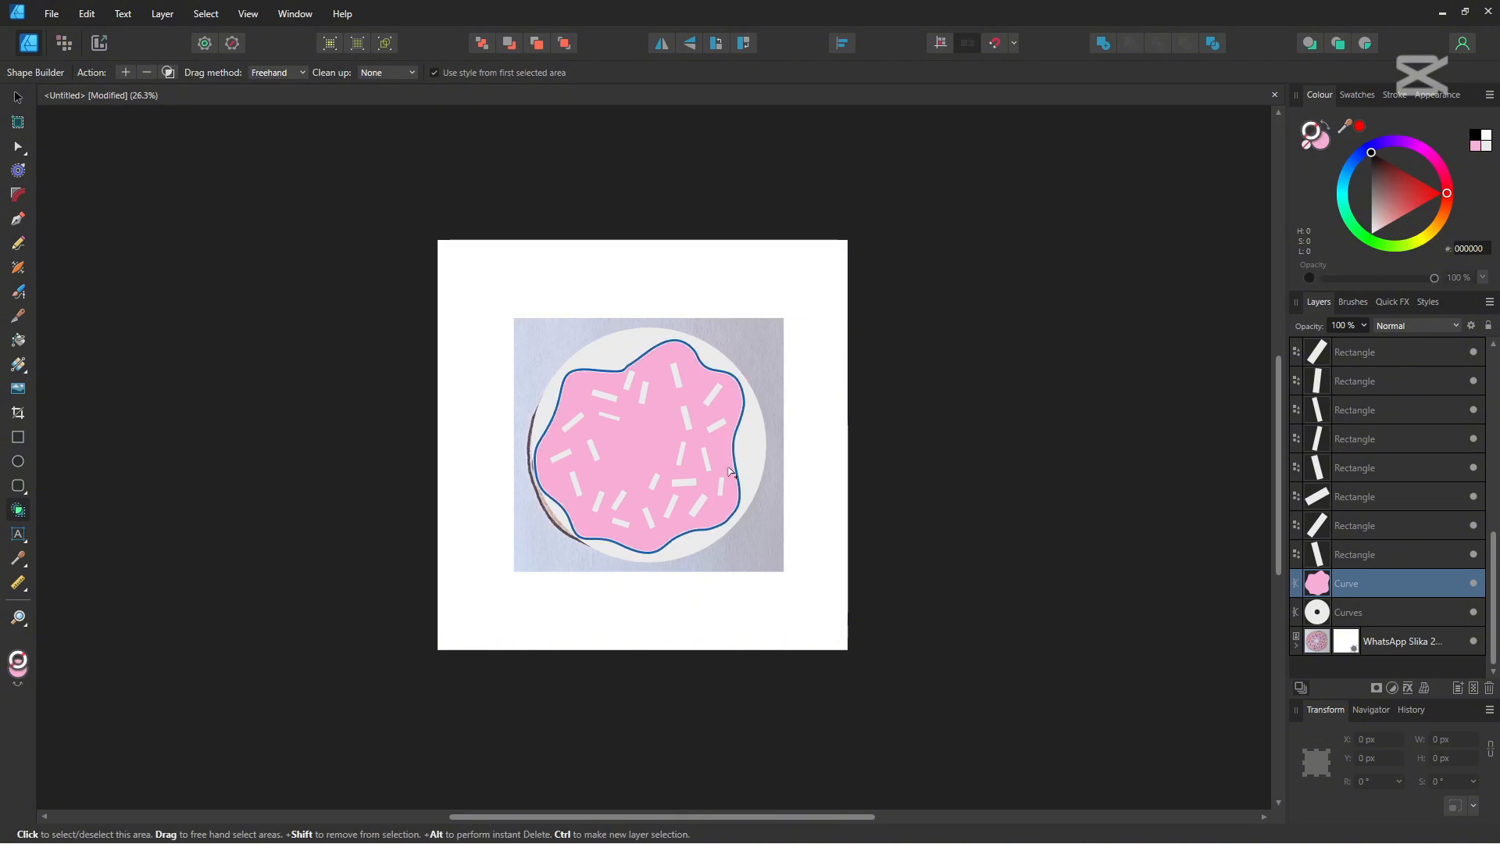
Cut the donut's centre hole out of the pink icing with the Shape Builder, using the ring beneath as the boundary
click(1390, 618)
ctrl+click(1381, 586)
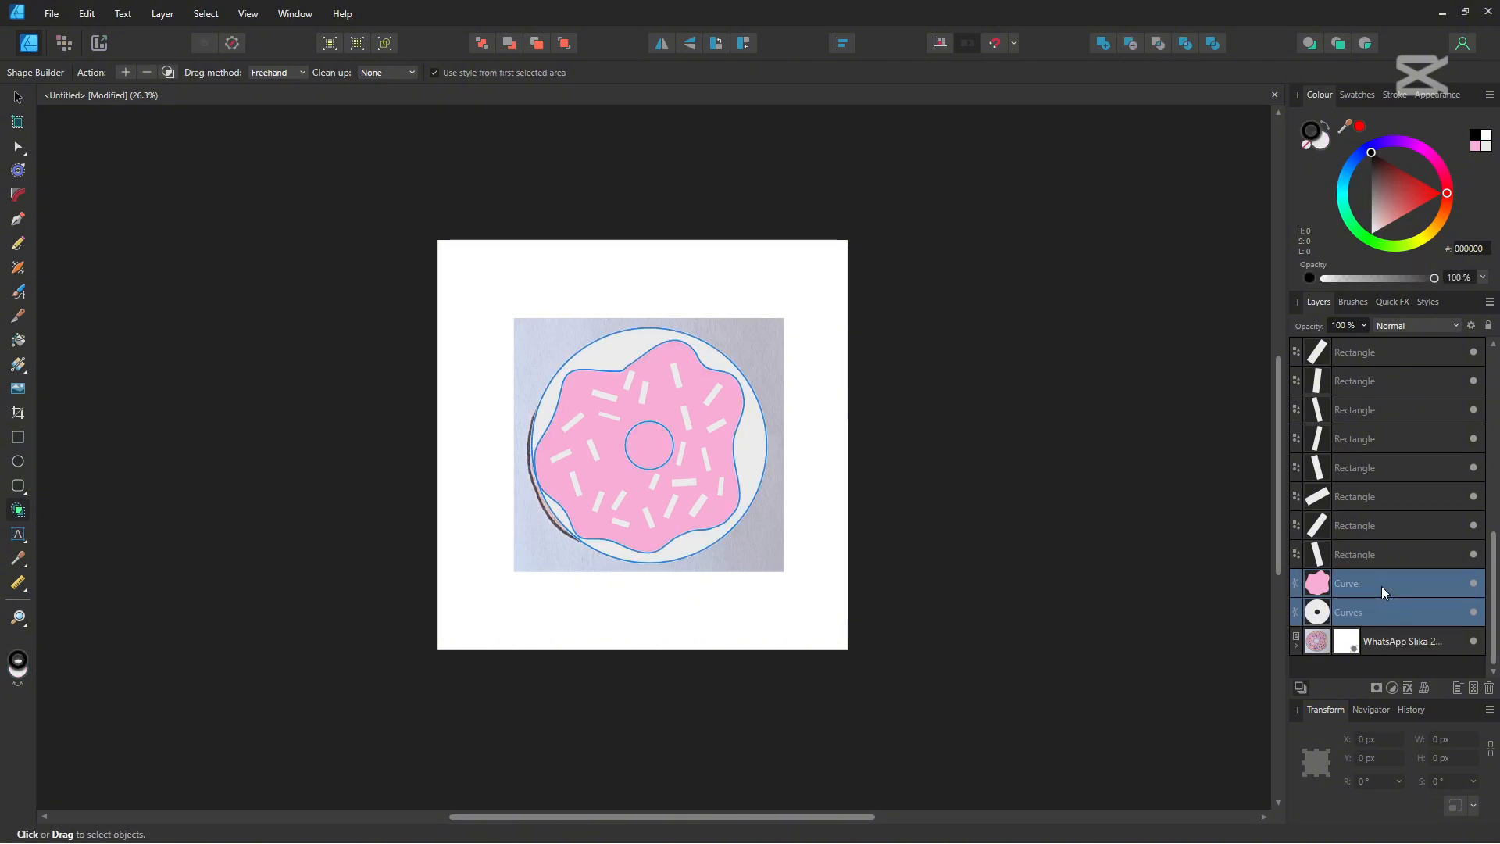
alt+click(648, 445)
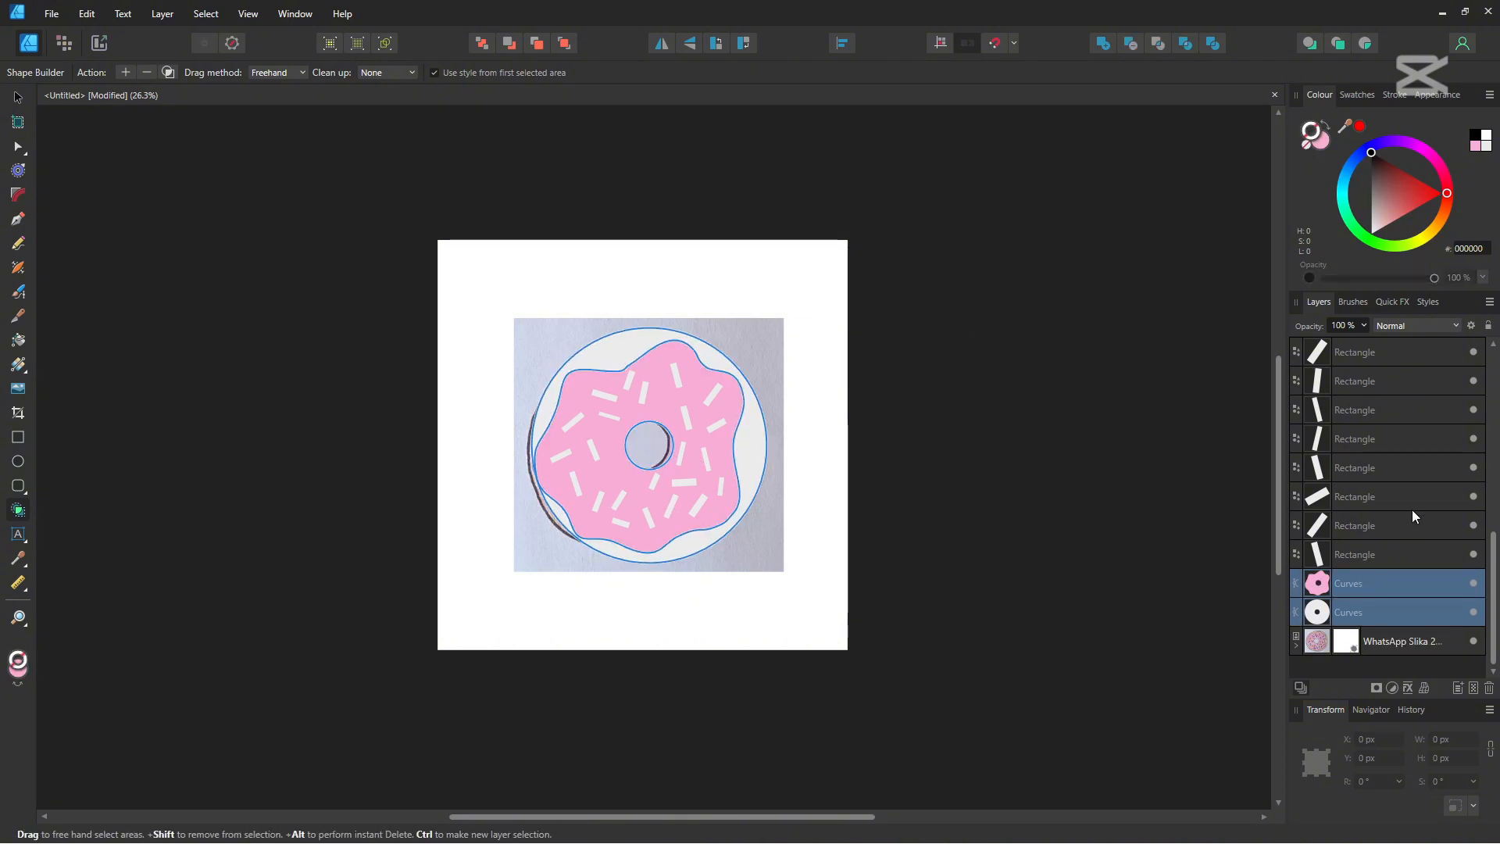
Shrink the reference photo and move it to the lower-right corner of the page, clear of the donut
click(1391, 640)
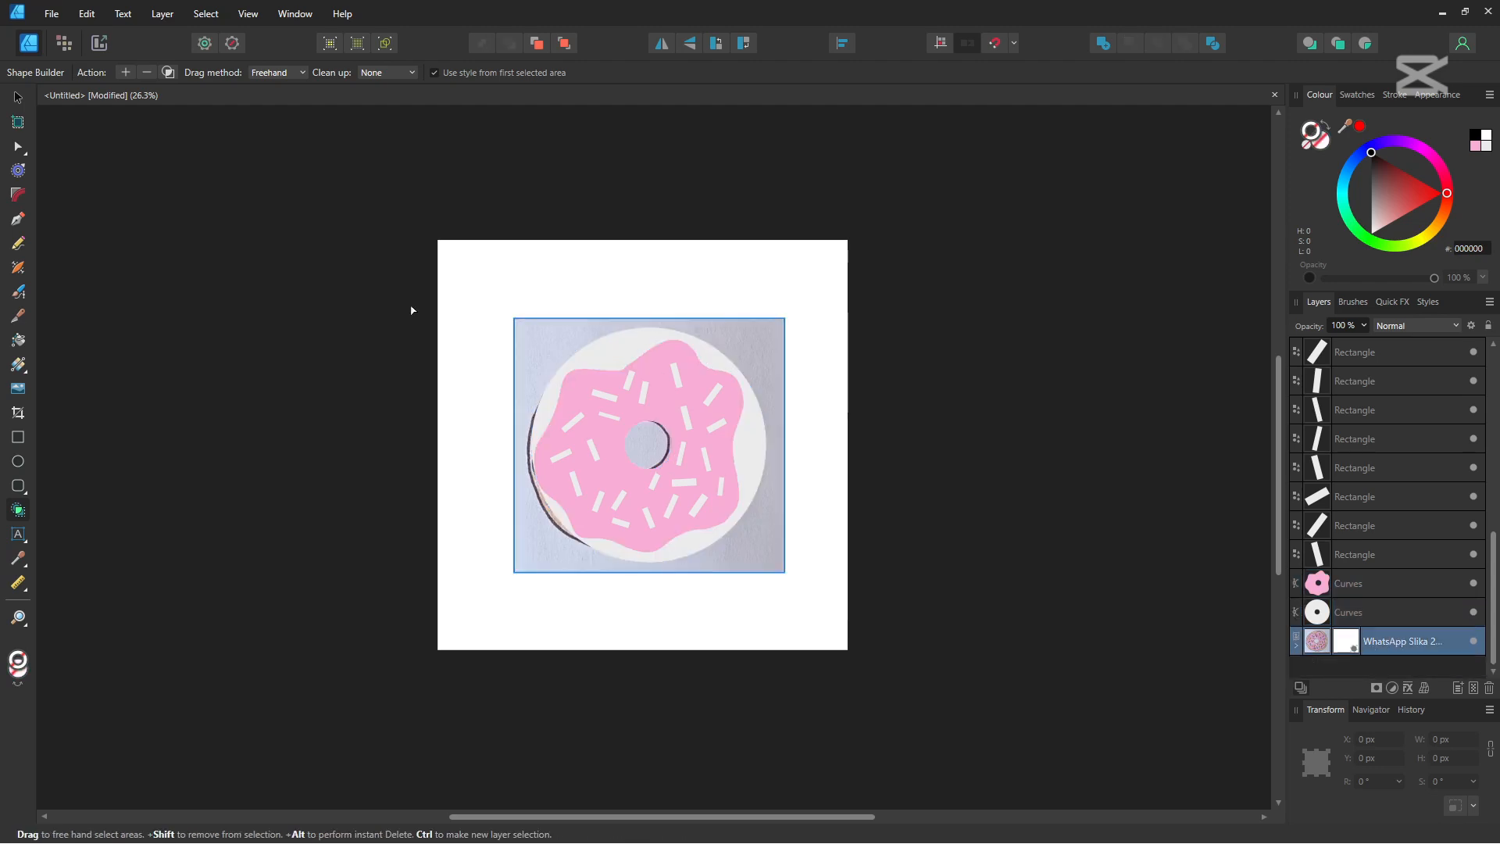
click(18, 97)
drag(514, 318, 698, 491)
drag(762, 554, 808, 599)
Fill the horizontal sprinkle below the hole with yellow FFD000 and the slanted one beneath it with magenta pink
click(681, 481)
click(1433, 232)
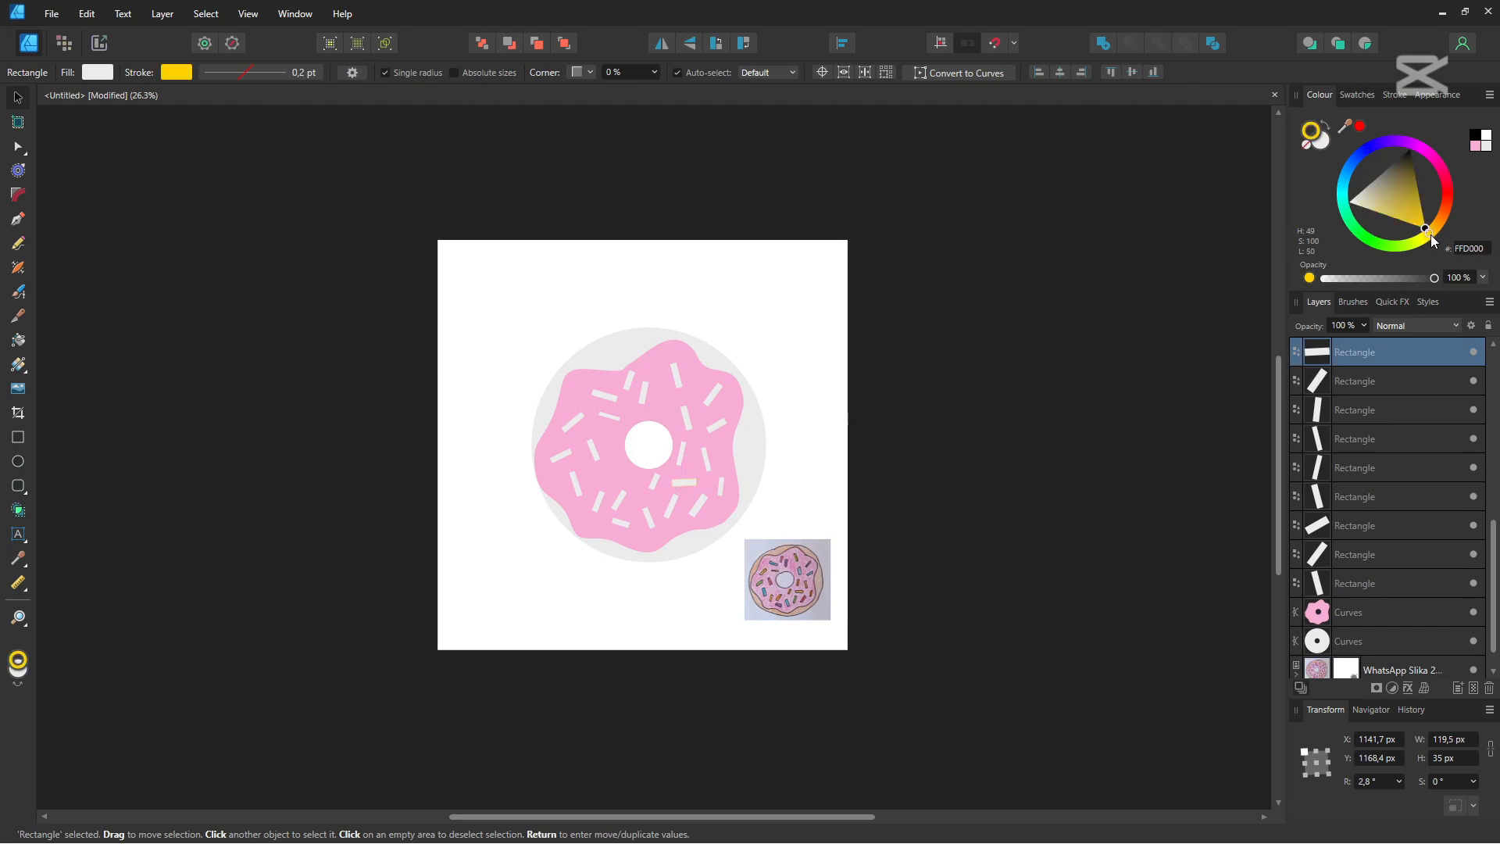
click(1326, 125)
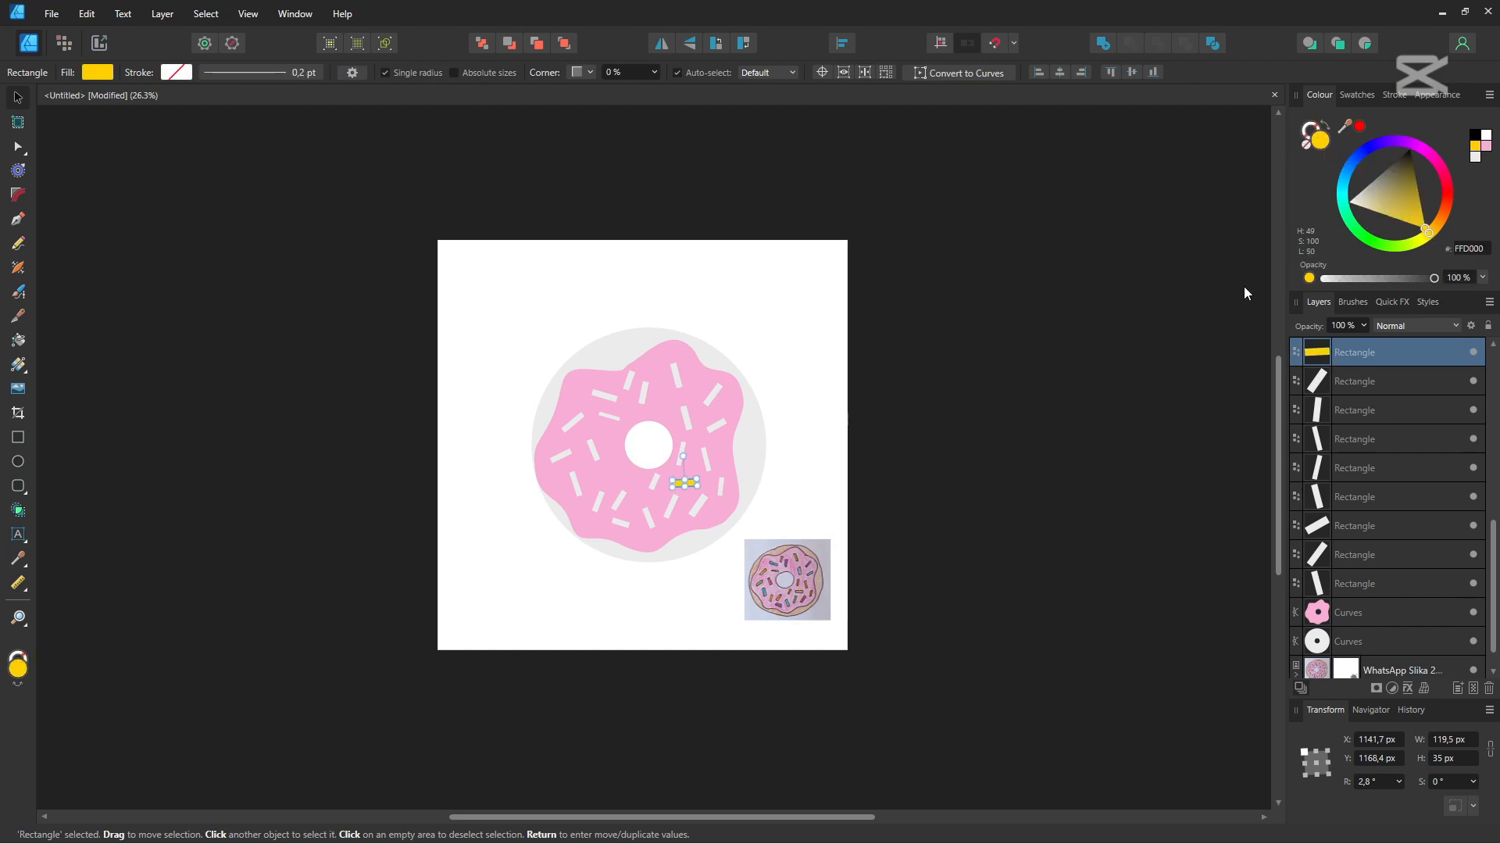
click(697, 503)
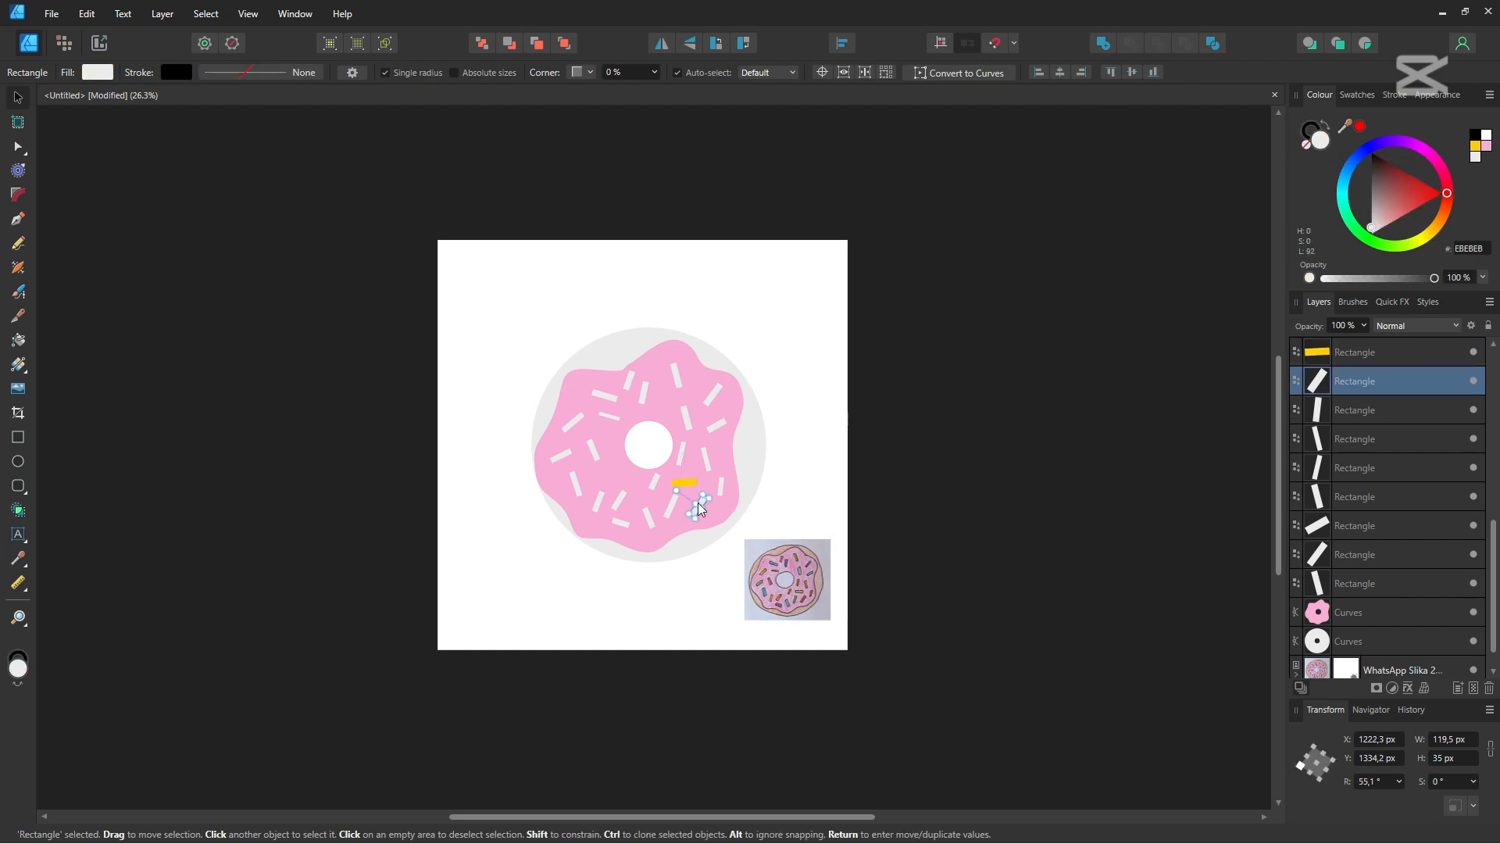
click(1440, 167)
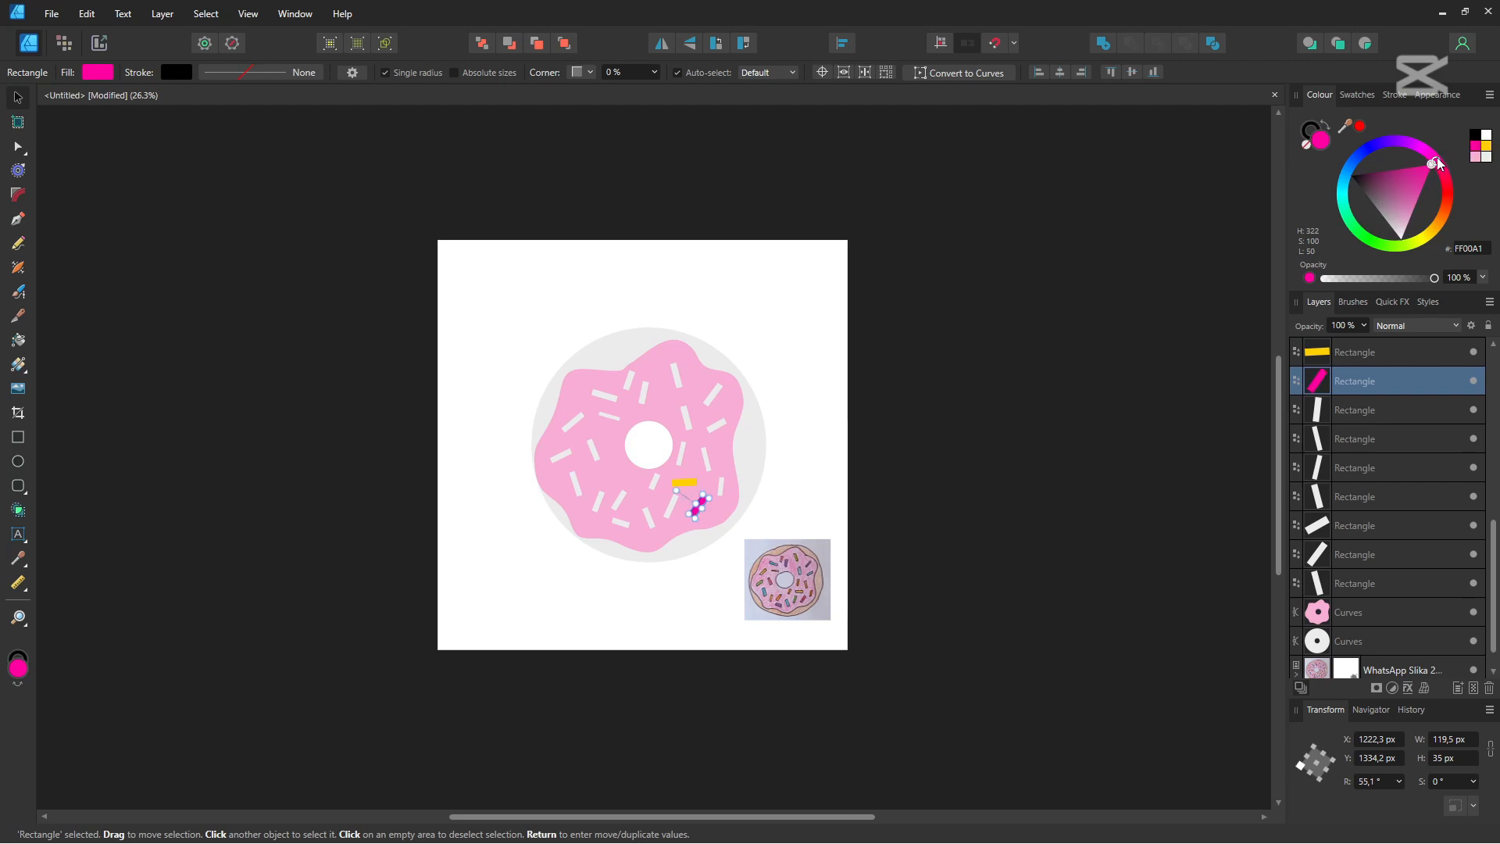
drag(1440, 164, 1440, 172)
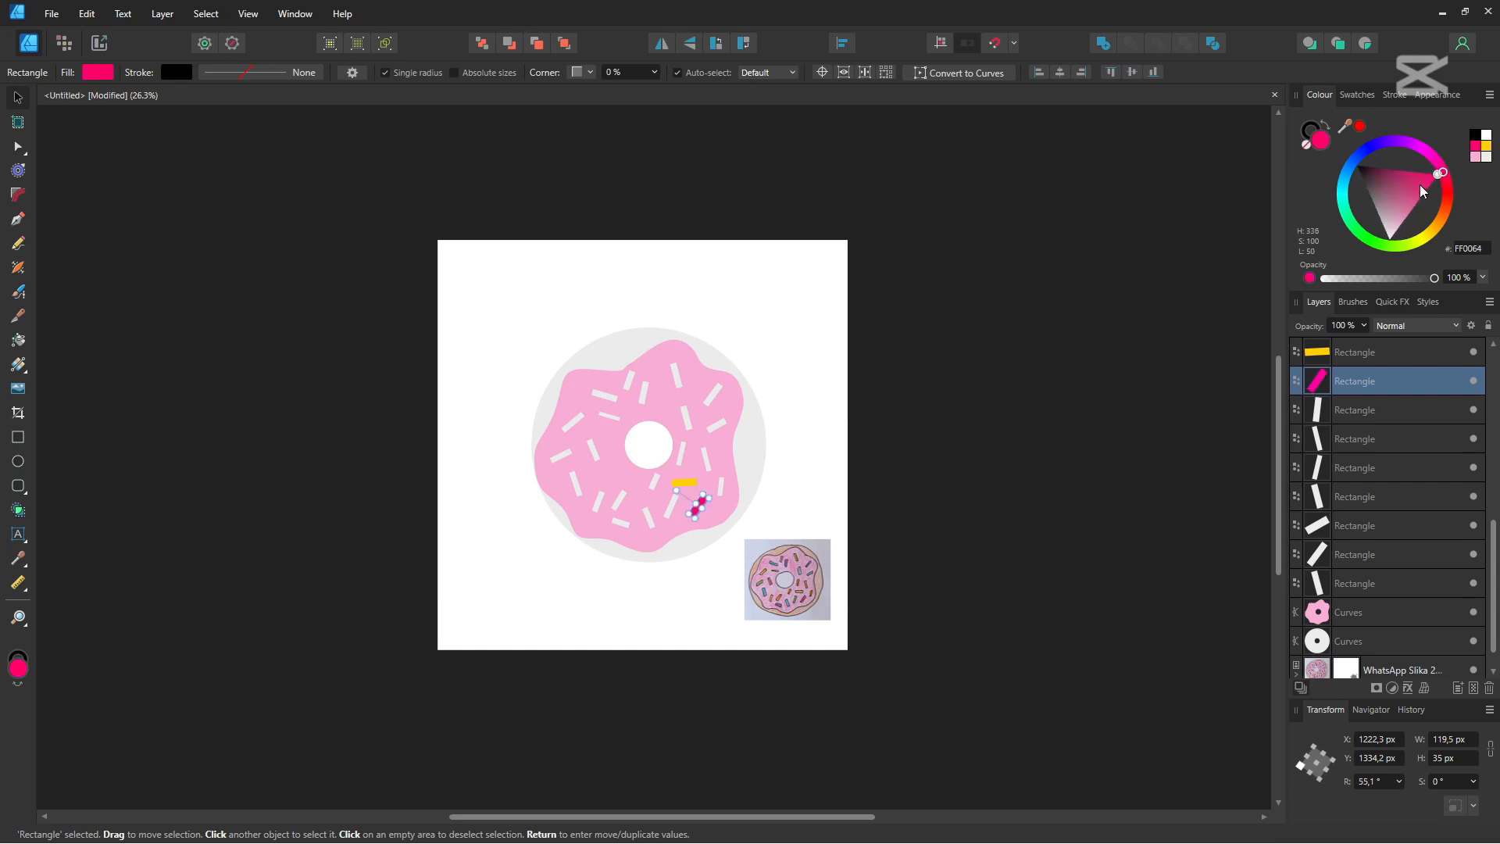
Fill the sprinkle near the icing's lower-right edge with orange EA9A2C and the one near its right edge with soft blue
click(720, 488)
click(1437, 223)
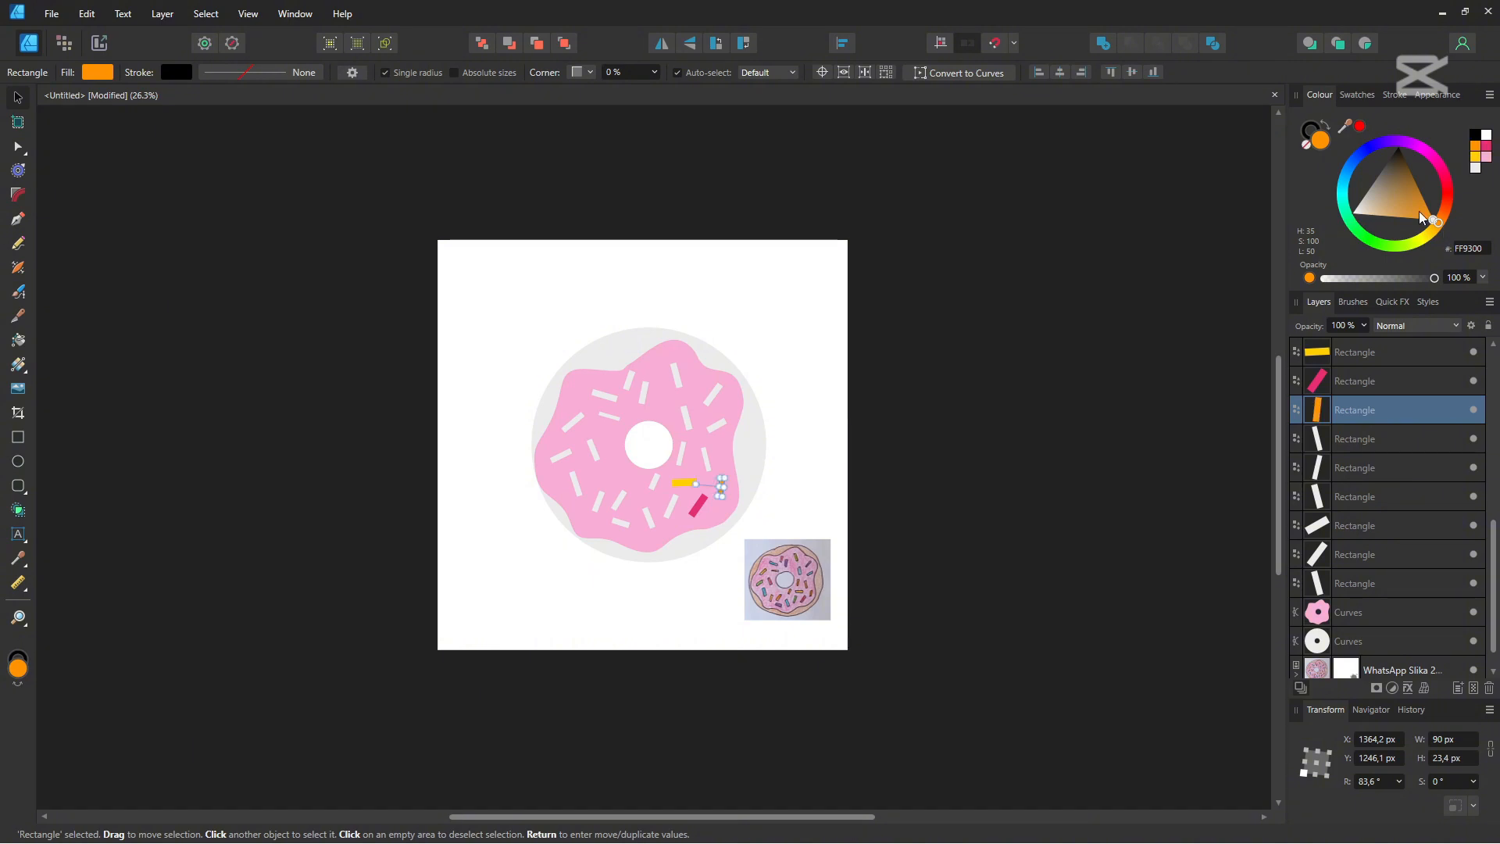
drag(1419, 211, 1418, 213)
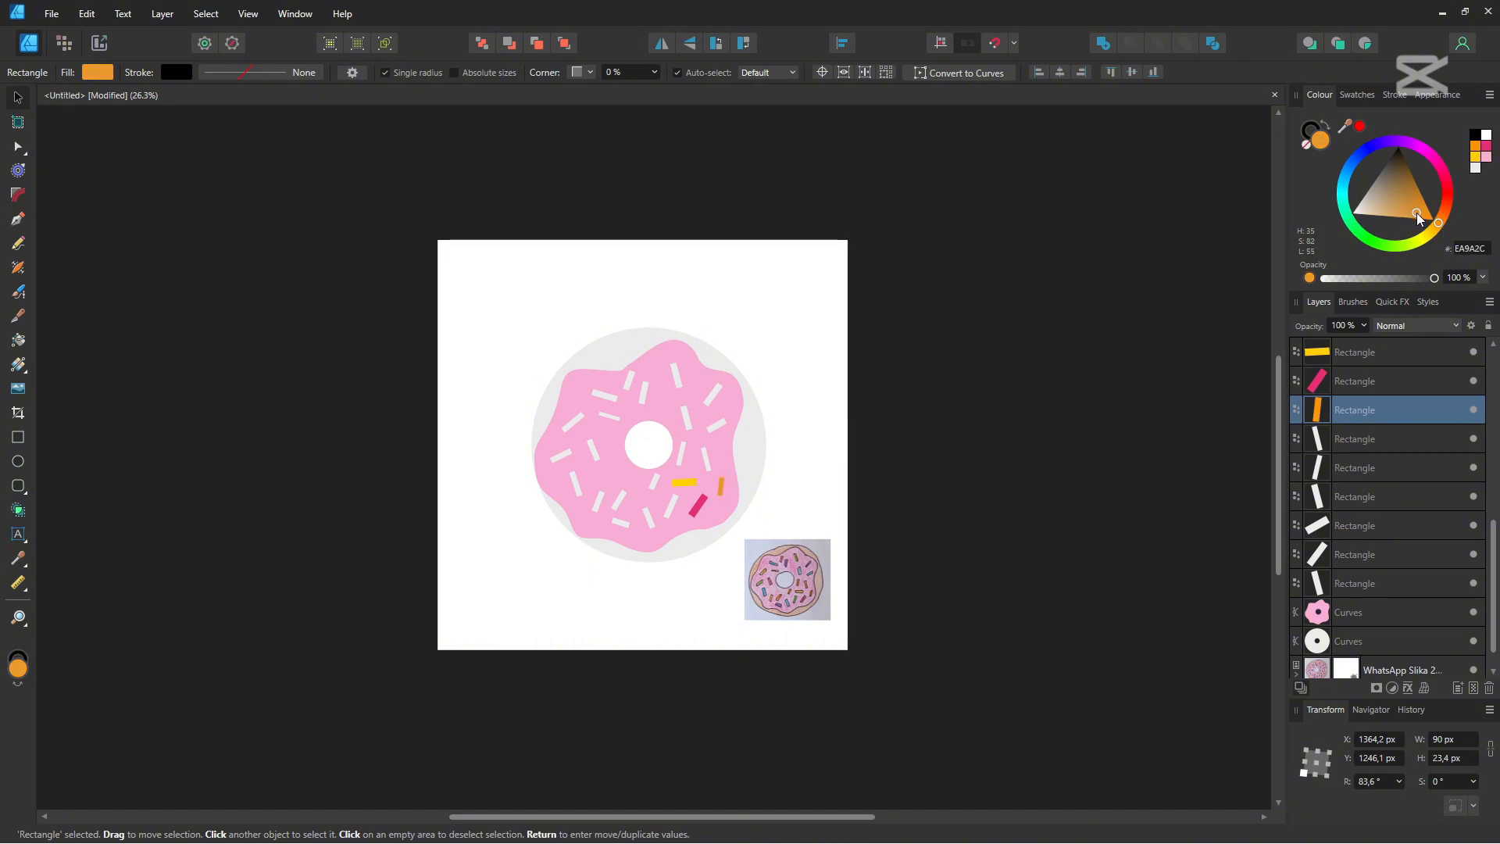
click(718, 424)
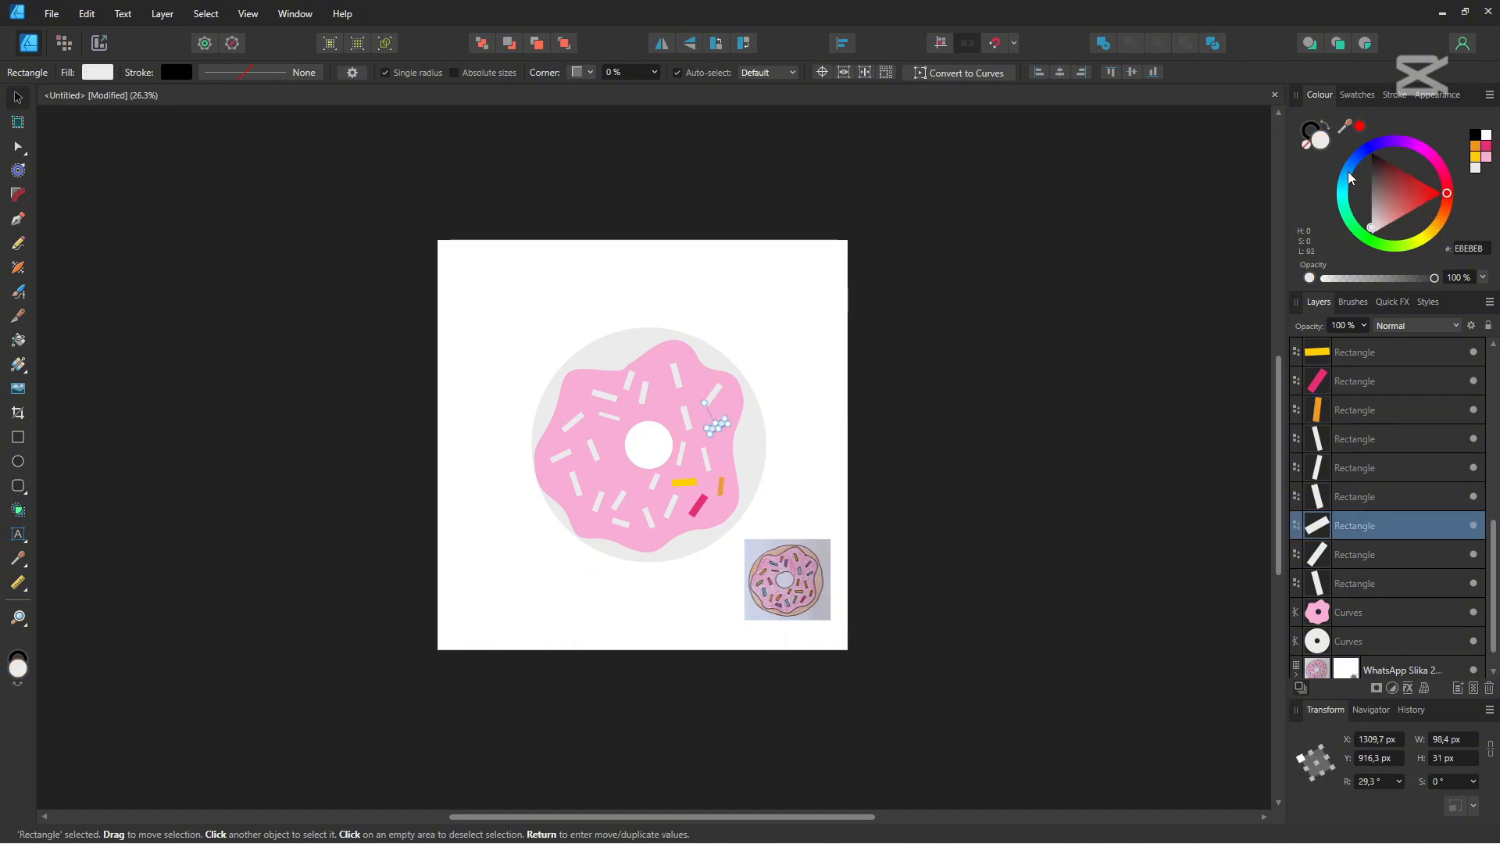
click(1348, 171)
mouse_move(1394, 195)
mouse_down()
mouse_move(1374, 177)
mouse_move(1404, 172)
mouse_move(1387, 206)
mouse_up()
Fill the sprinkle at the icing's upper right with purple and the topmost one with green 4ED257
click(713, 394)
click(1396, 141)
click(676, 375)
click(1367, 234)
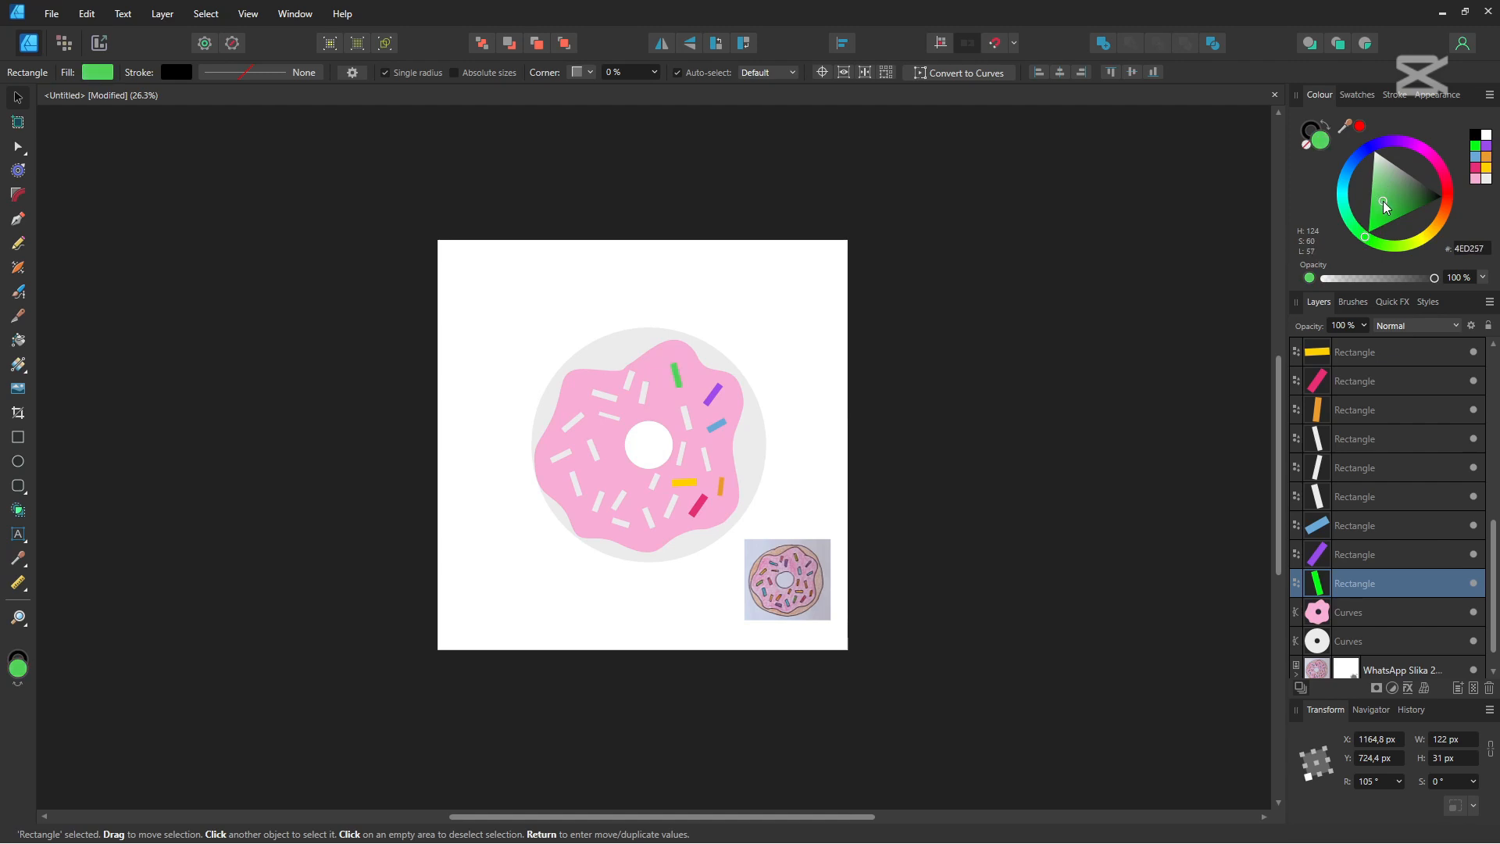
Fill the sprinkle directly above the hole with purple and the one at the hole's upper right with orange EA9A2C
click(643, 402)
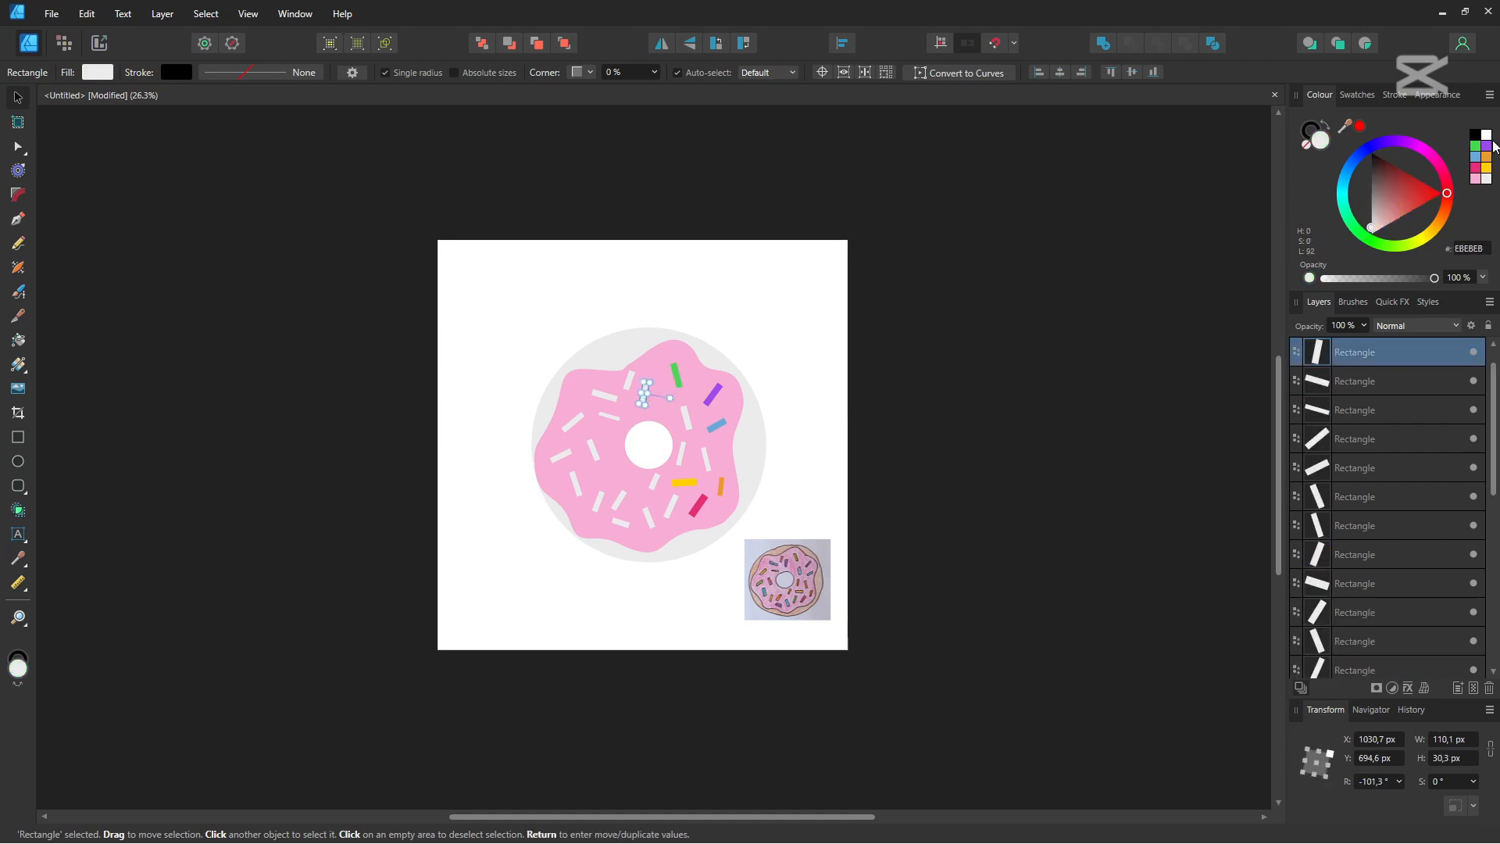
click(1487, 145)
click(691, 424)
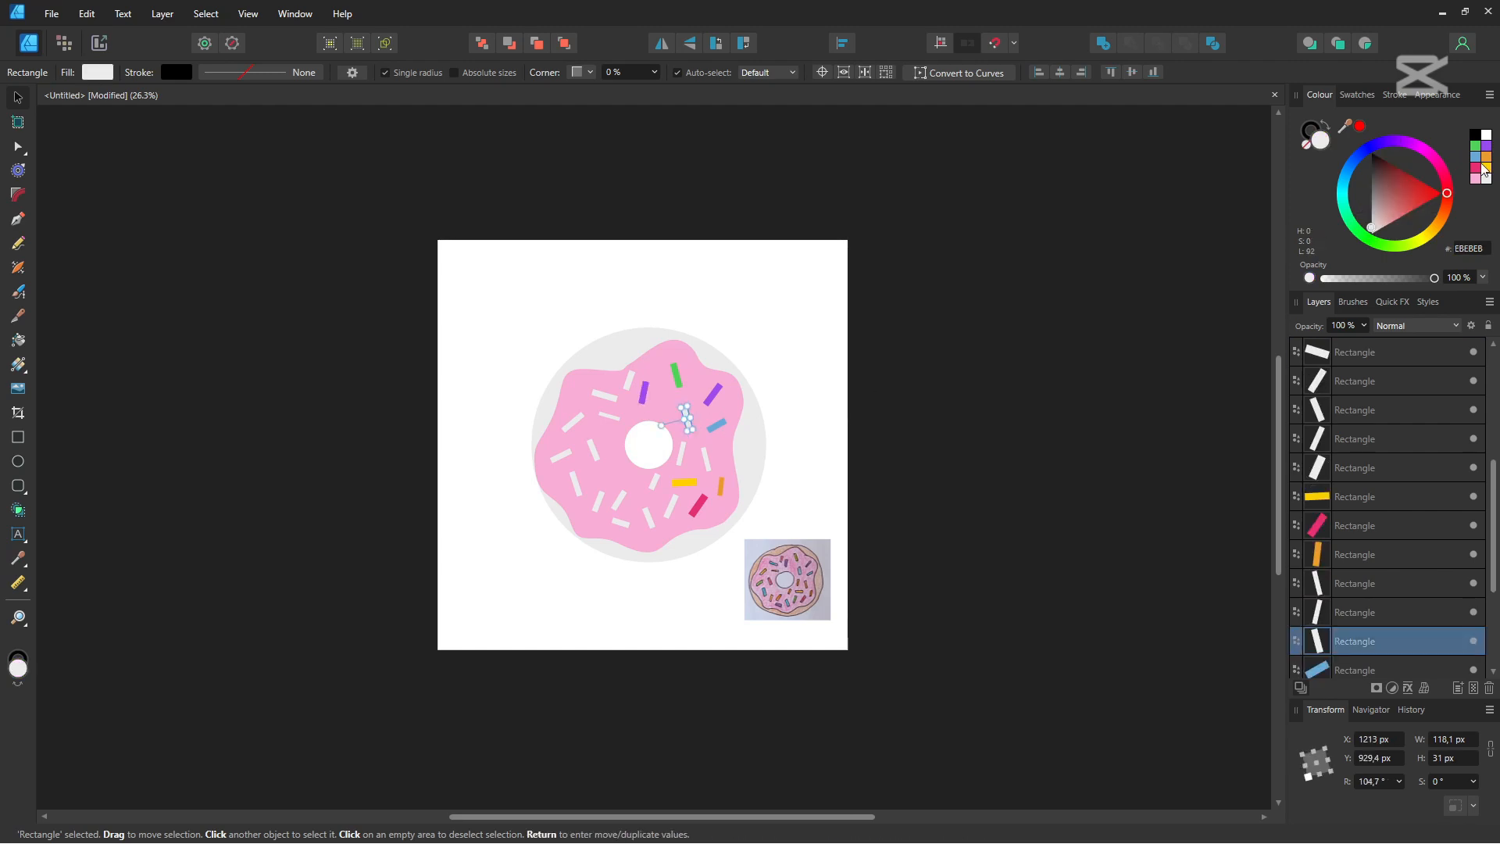
click(1487, 168)
Fill the sprinkle just right of the hole with purple and the one left of the hole with magenta pink E72E76
click(683, 455)
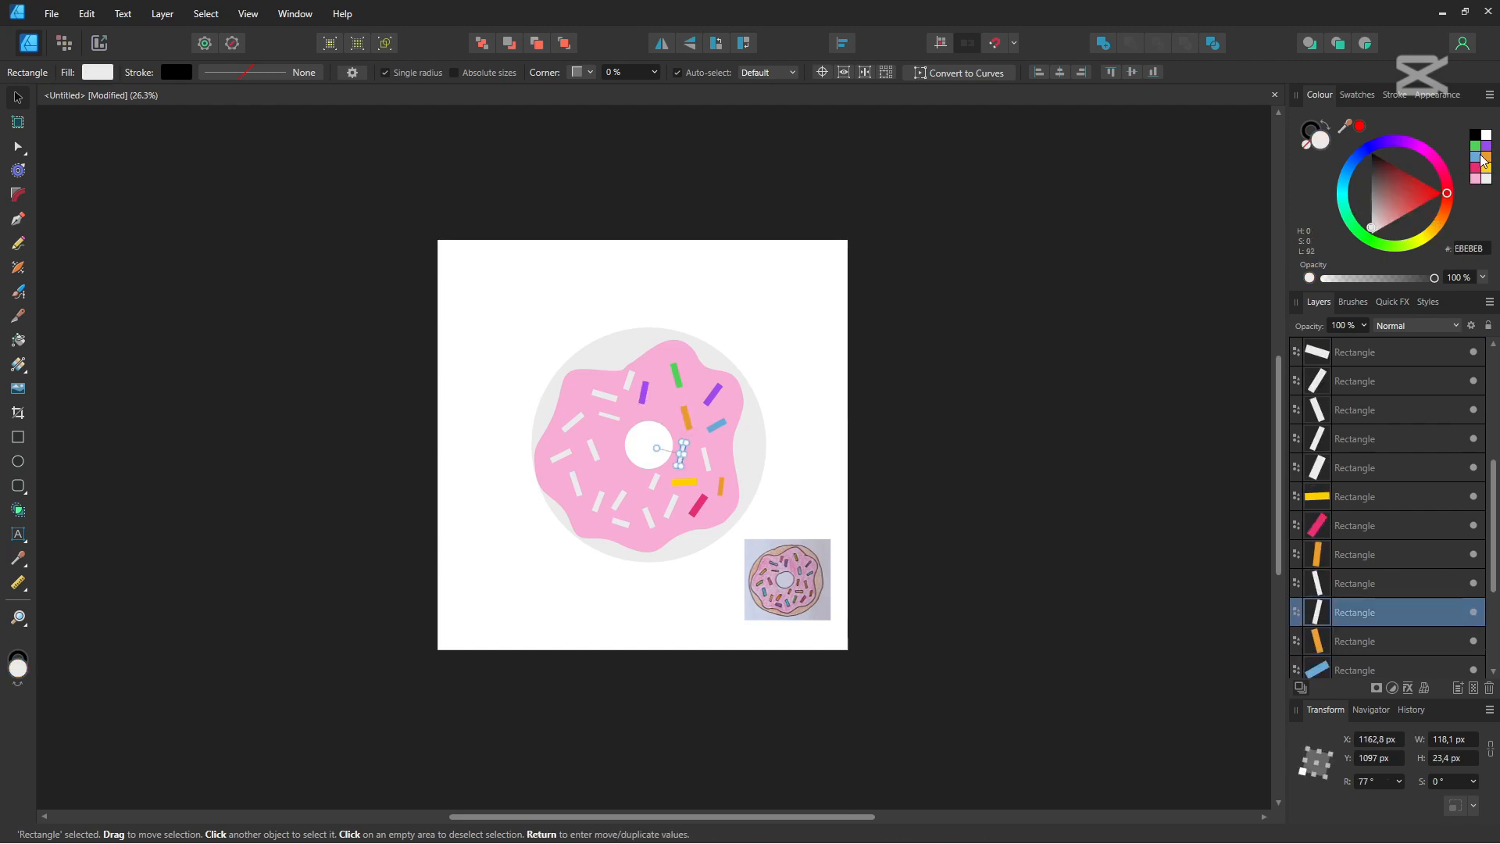
click(1487, 145)
click(706, 460)
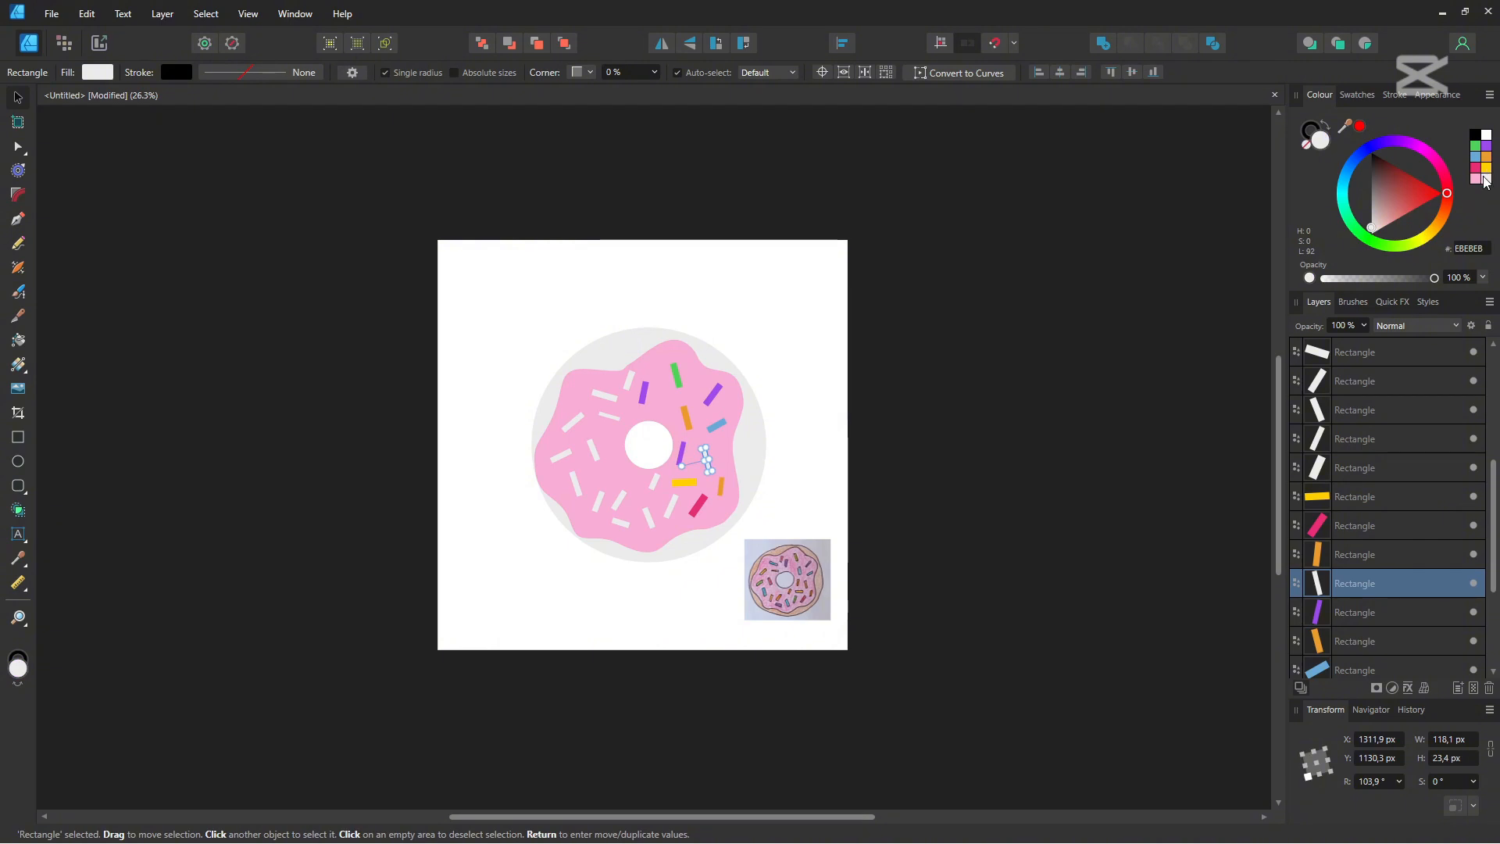
click(592, 451)
click(1476, 169)
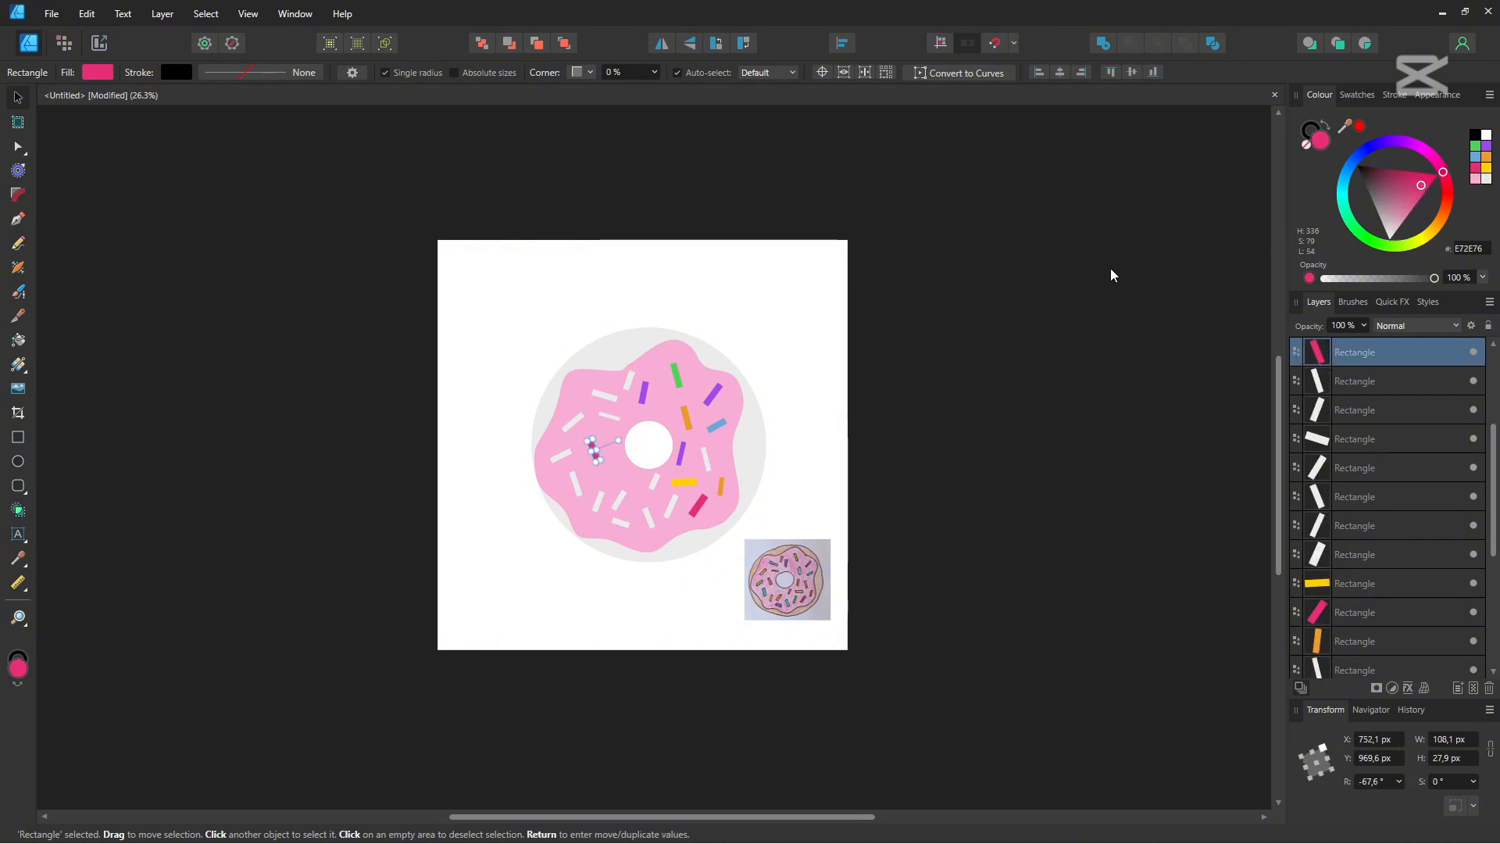
Fill the slanted sprinkle near the icing's upper-left edge with yellow FFD000 and the one above it with soft blue 68A9D8
click(573, 422)
click(1484, 168)
click(604, 395)
click(1476, 157)
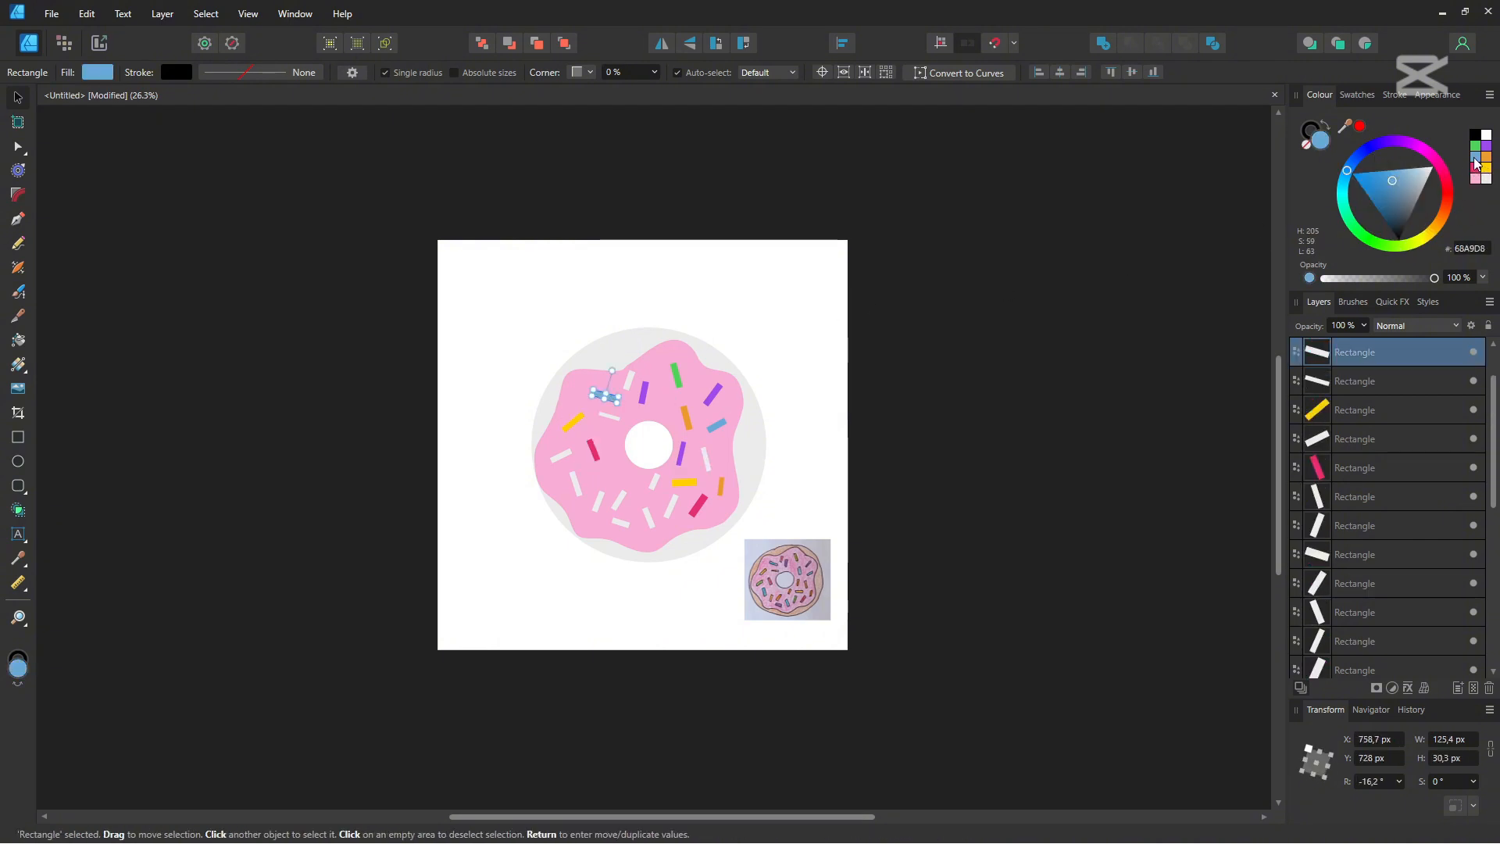
Fill the thin sprinkle at the hole's upper left with orange and the short one near the icing's top notch with magenta pink
click(609, 415)
click(1486, 158)
click(633, 381)
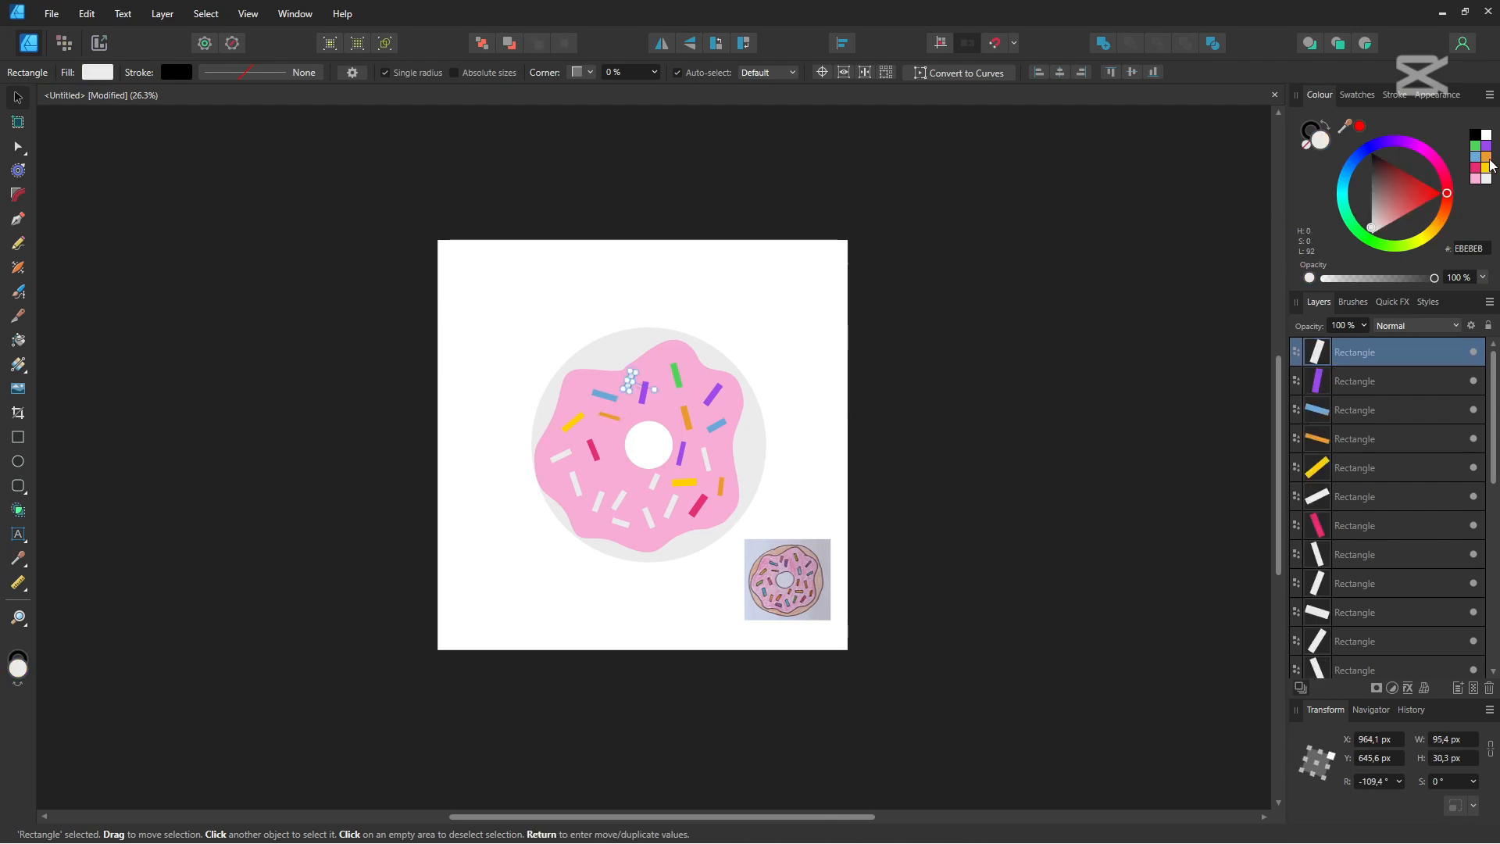
click(1476, 167)
Fill the white sprinkle at the hole's lower right and the one near the icing's left edge with green 4ED257
click(670, 505)
click(1475, 147)
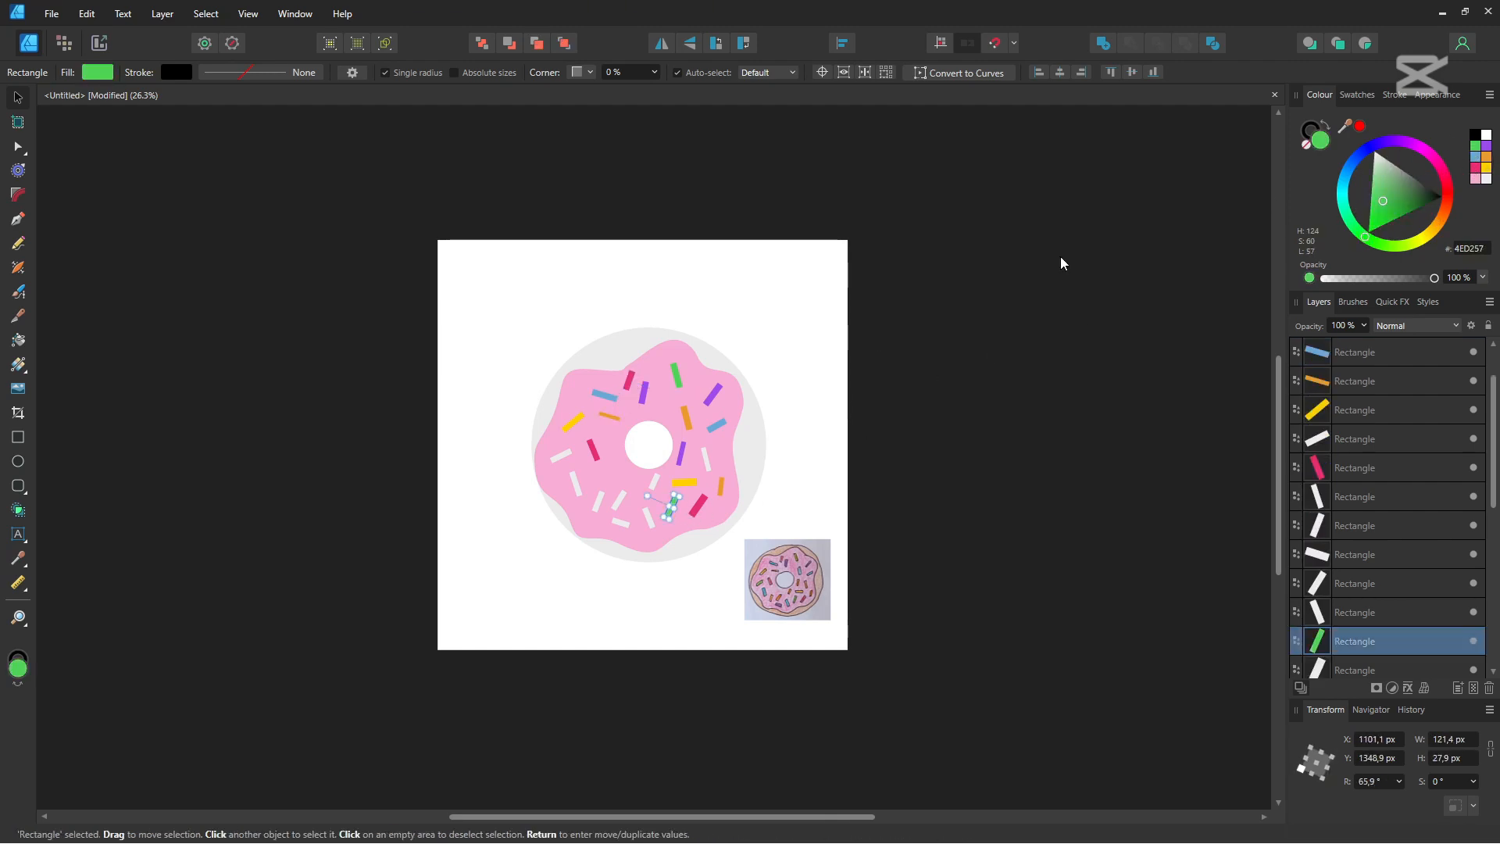
click(557, 454)
Fill the sprinkle near the icing's lower-left edge with soft blue and the two neighbouring slanted sprinkles with orange
click(575, 482)
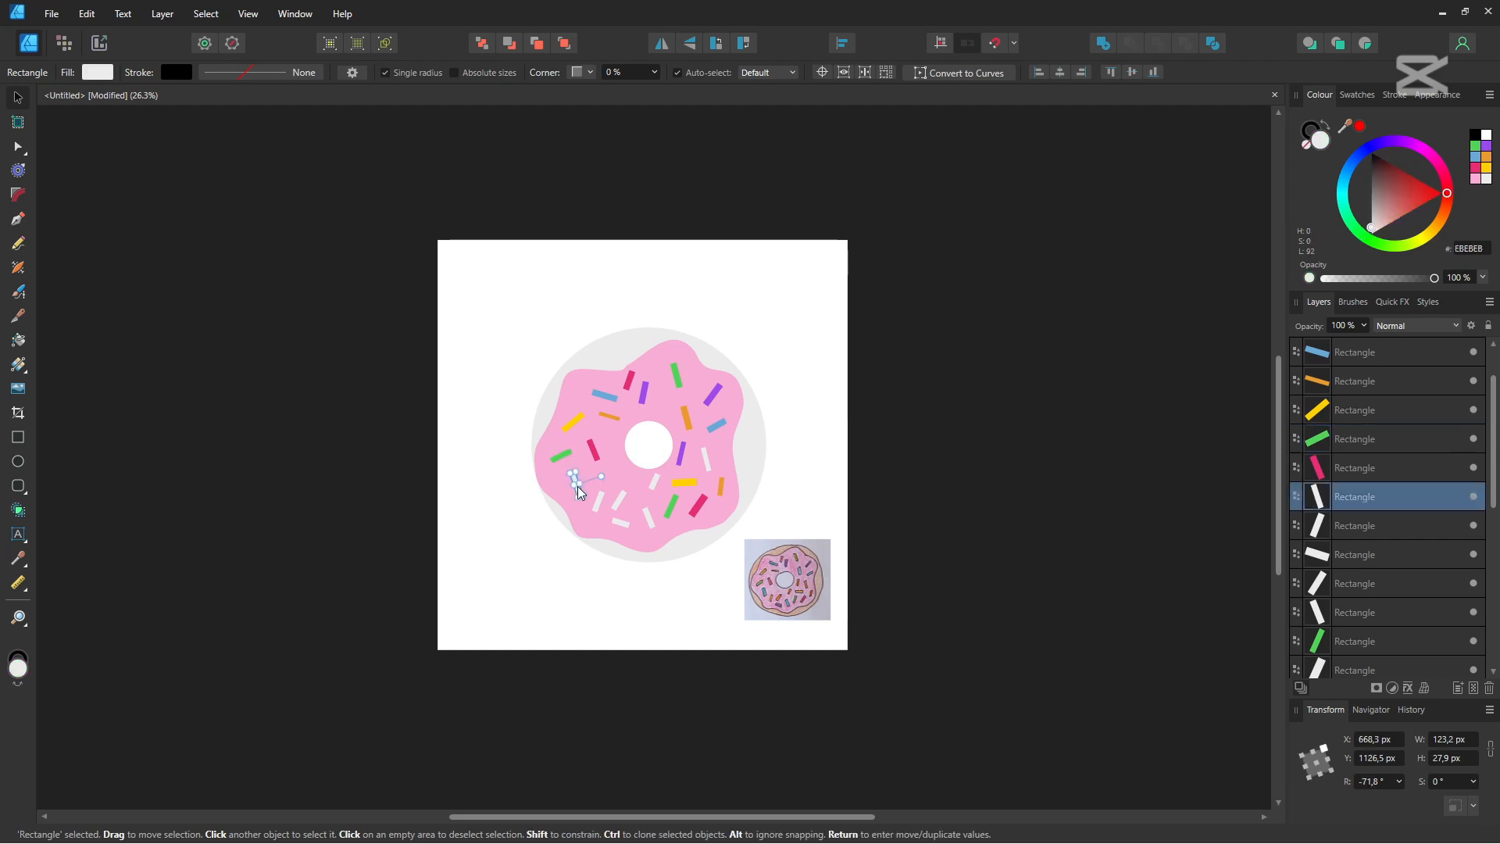
click(1476, 156)
click(599, 500)
click(1487, 158)
click(621, 502)
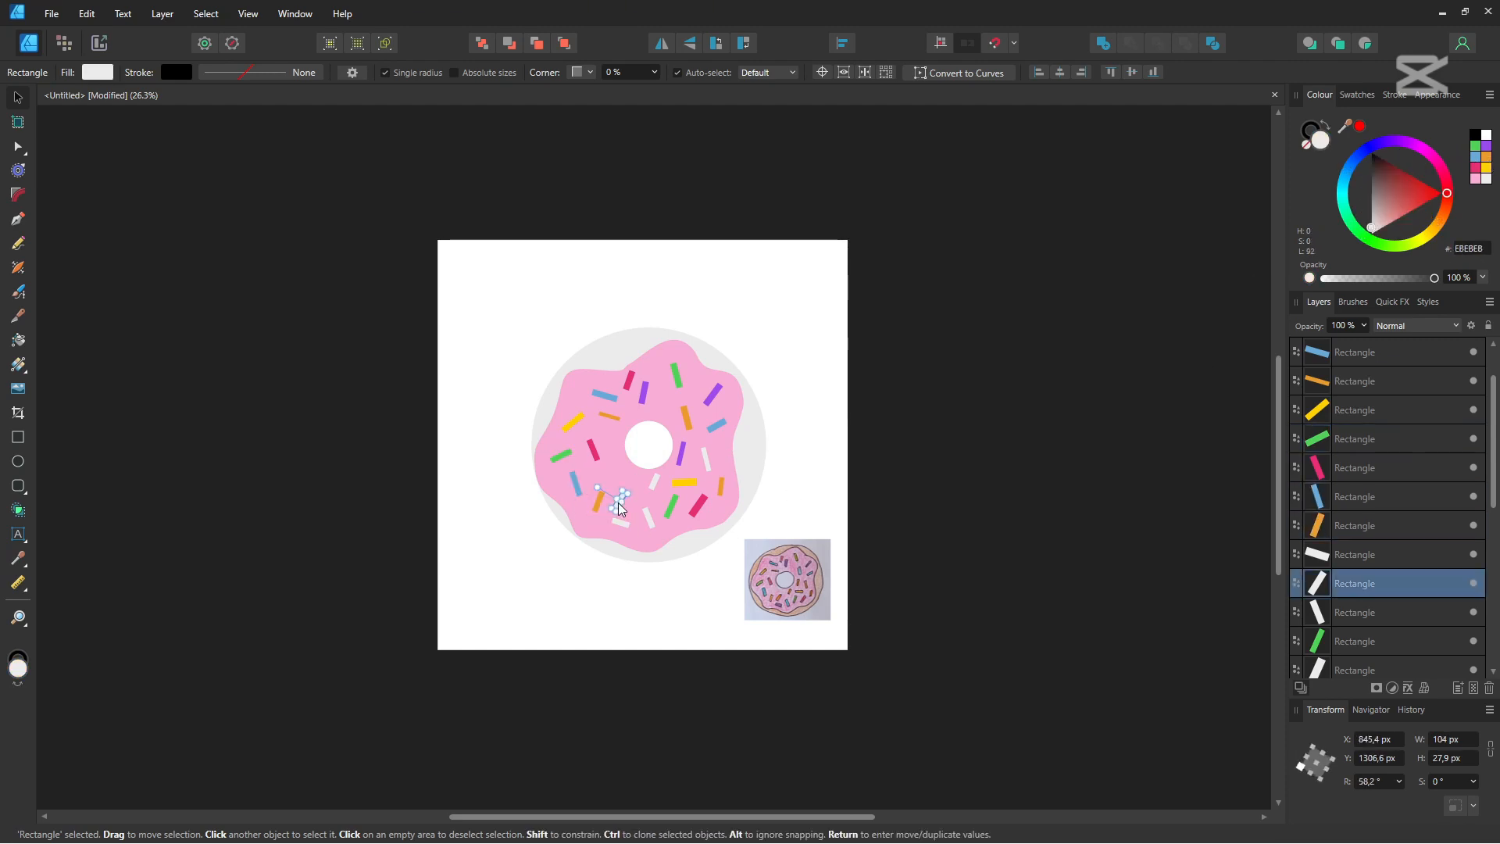
click(1488, 160)
Fill the remaining white sprinkle right of the hole with yellow and the short one near the icing's lower-left edge with soft blue
click(708, 465)
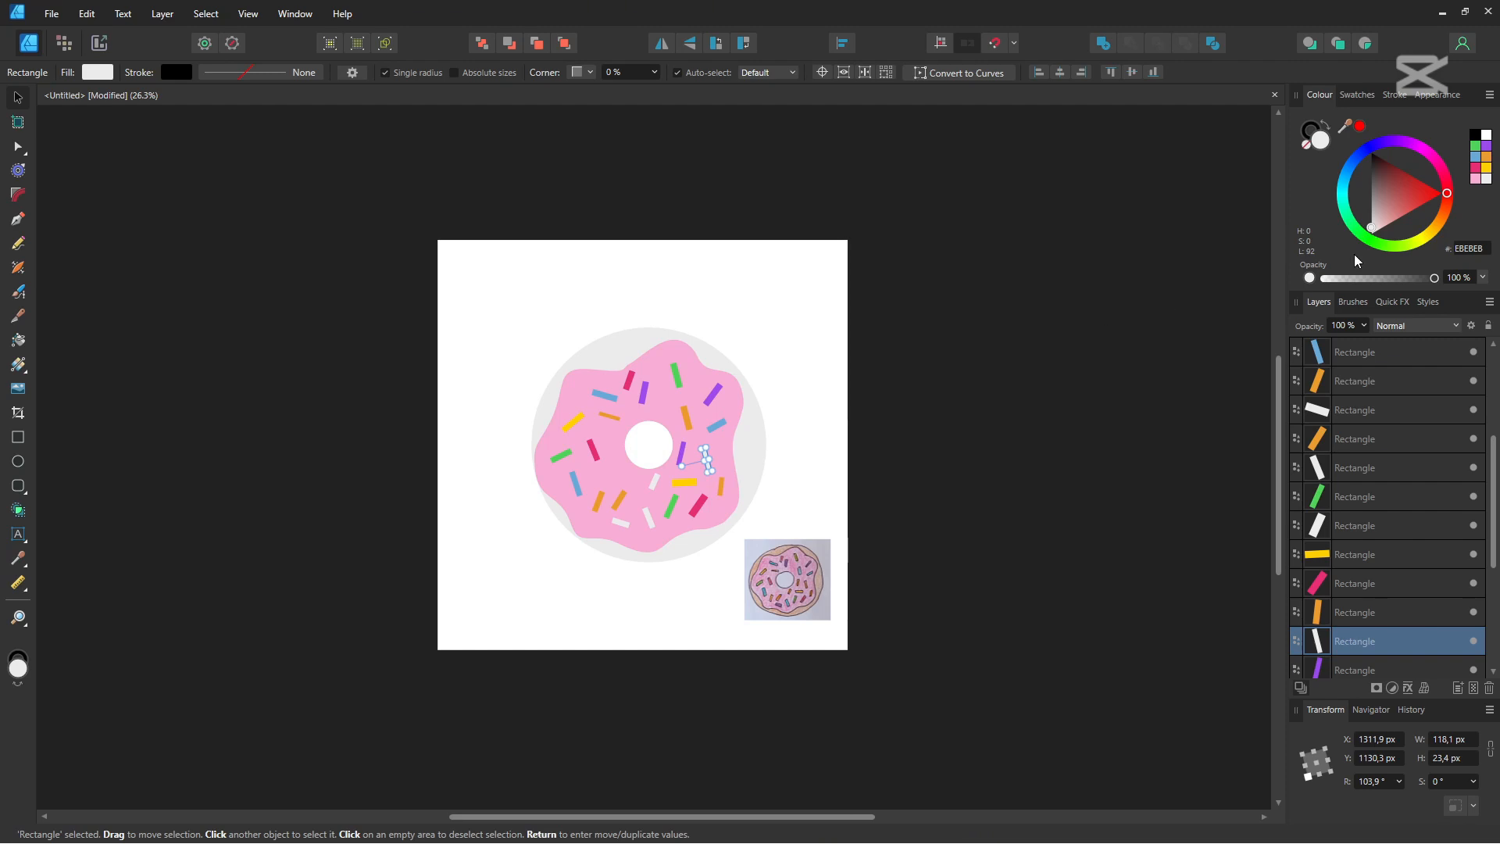
click(1486, 167)
click(622, 522)
click(1476, 156)
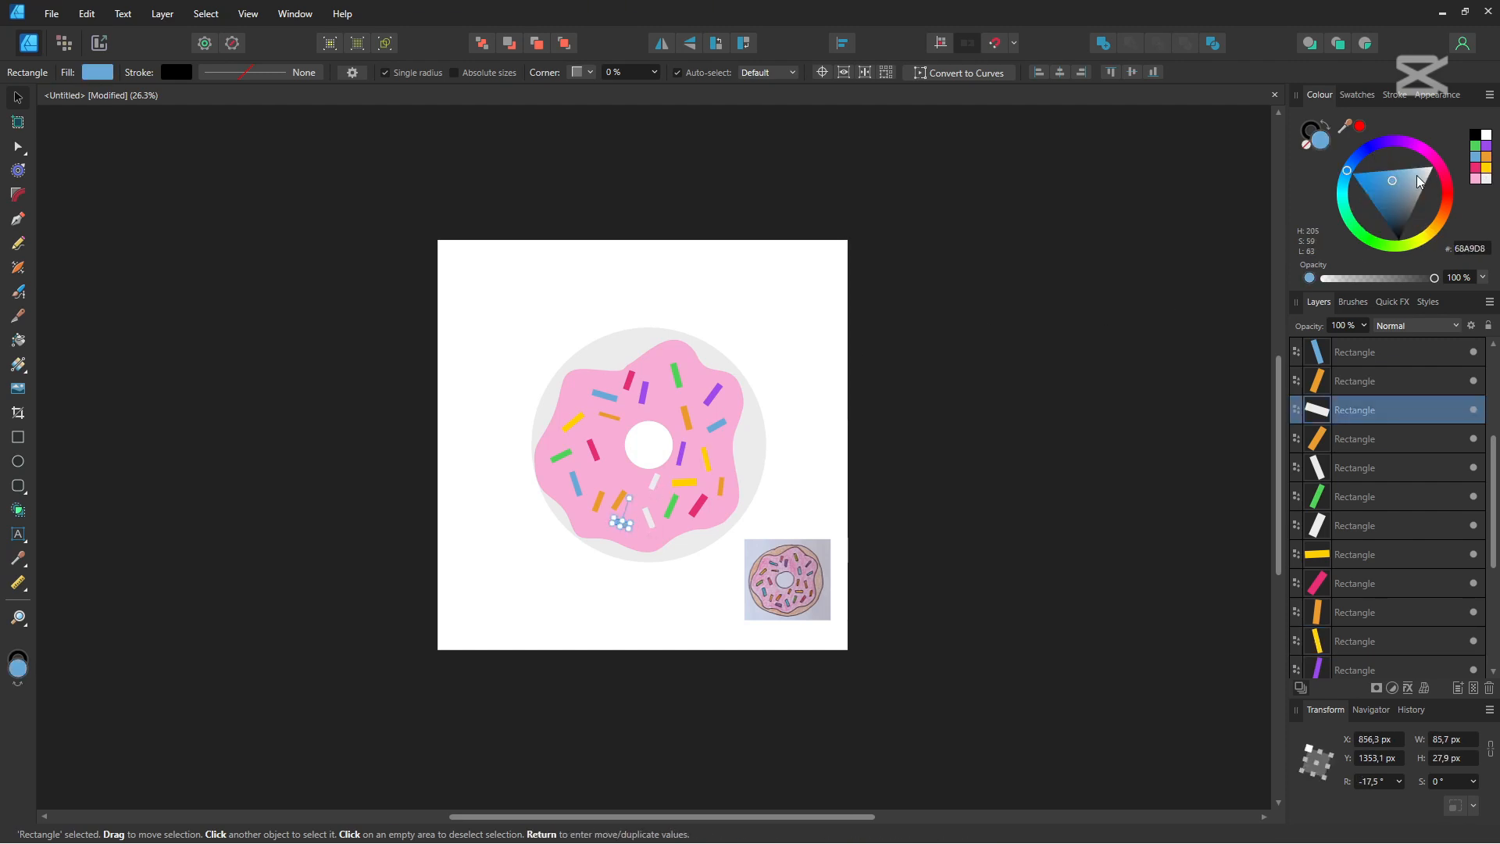
Fill the short sprinkle just below the hole with soft blue and the last white one near the icing's bottom with magenta pink
click(655, 481)
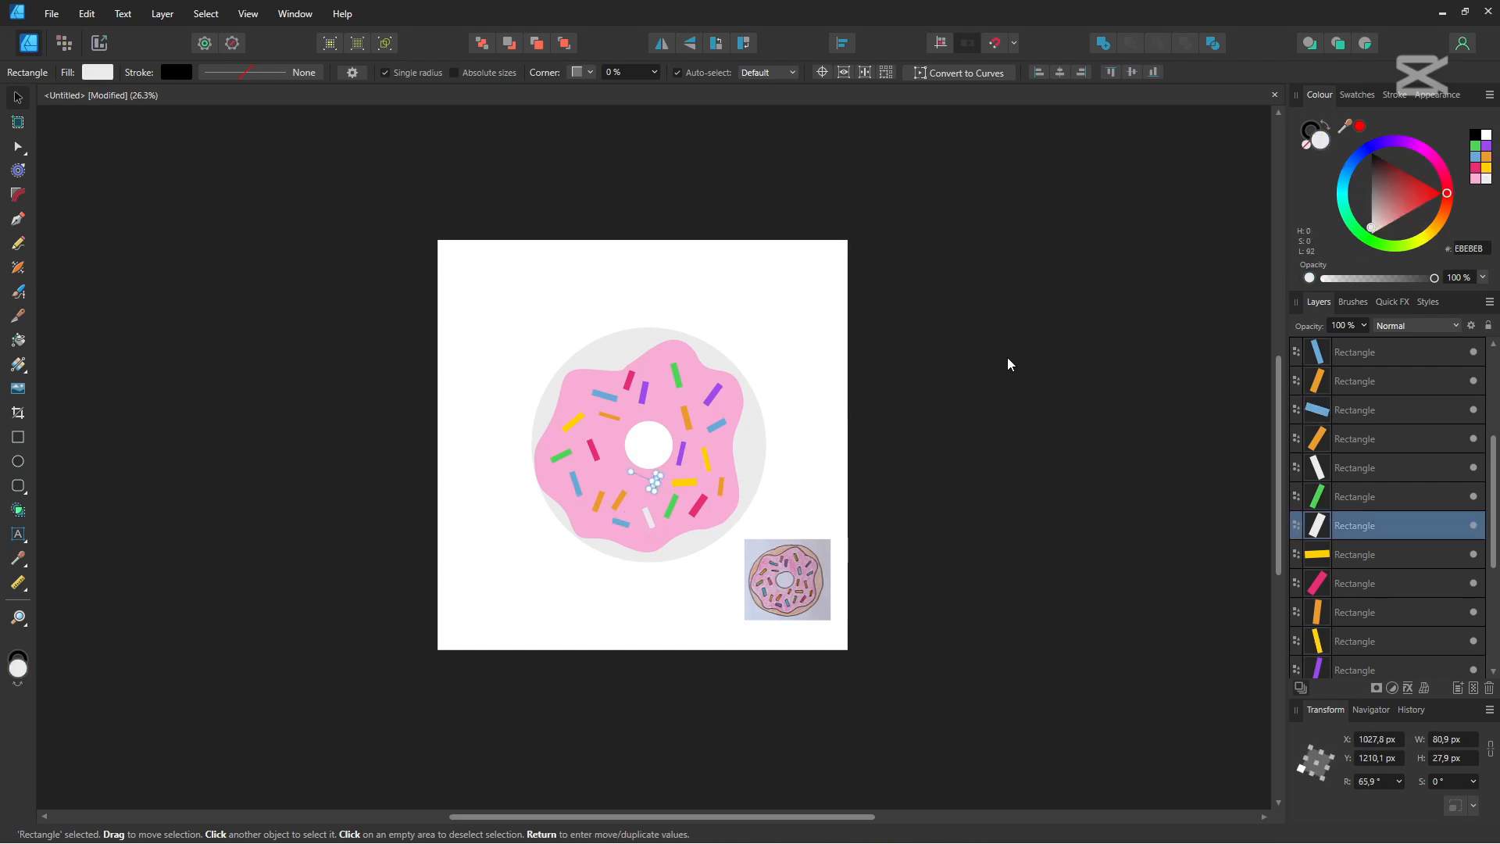
click(1476, 156)
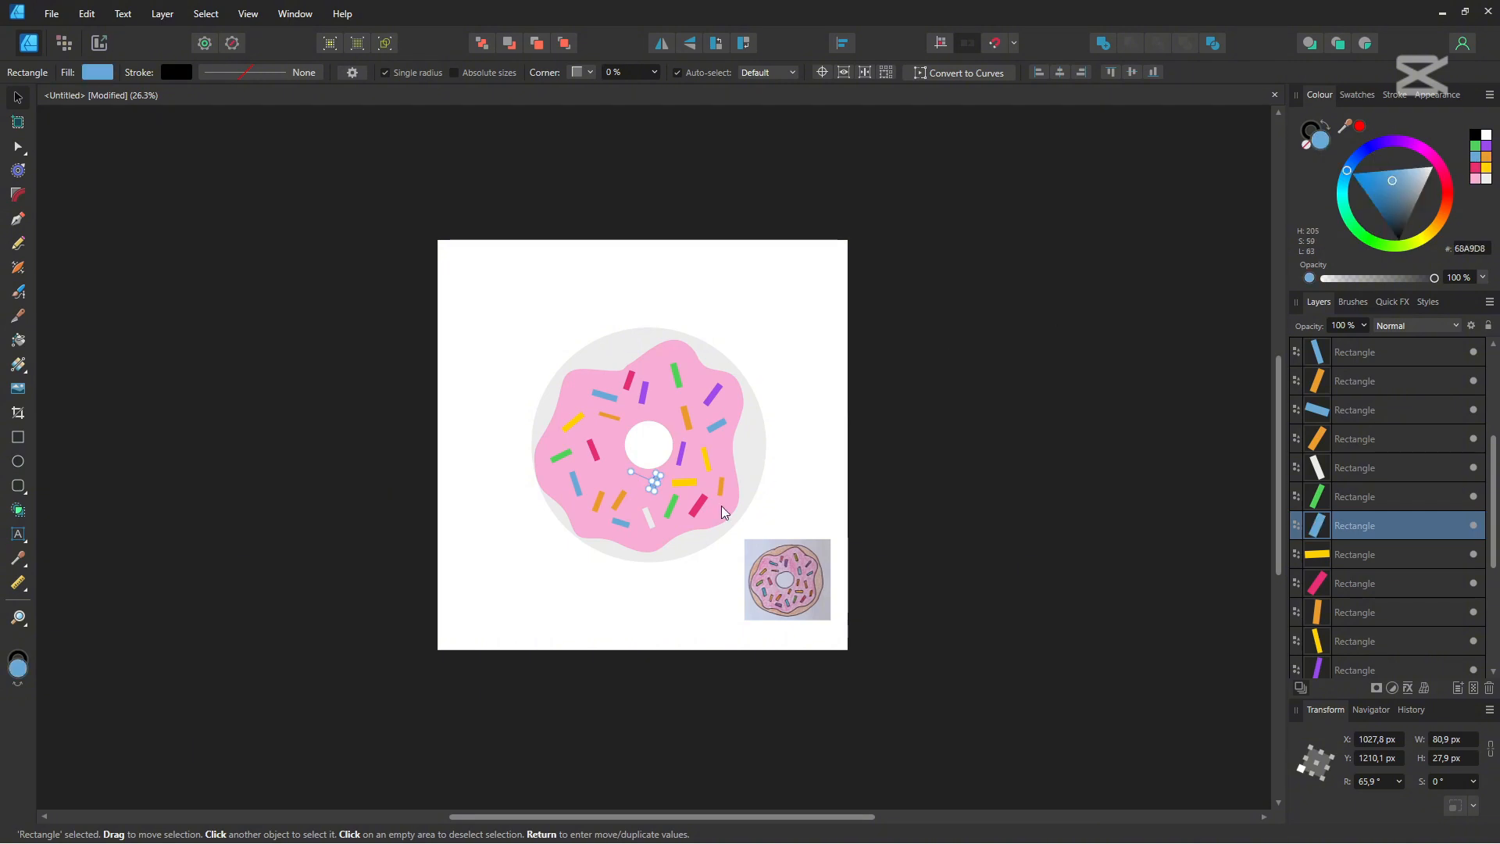
click(649, 516)
click(1475, 179)
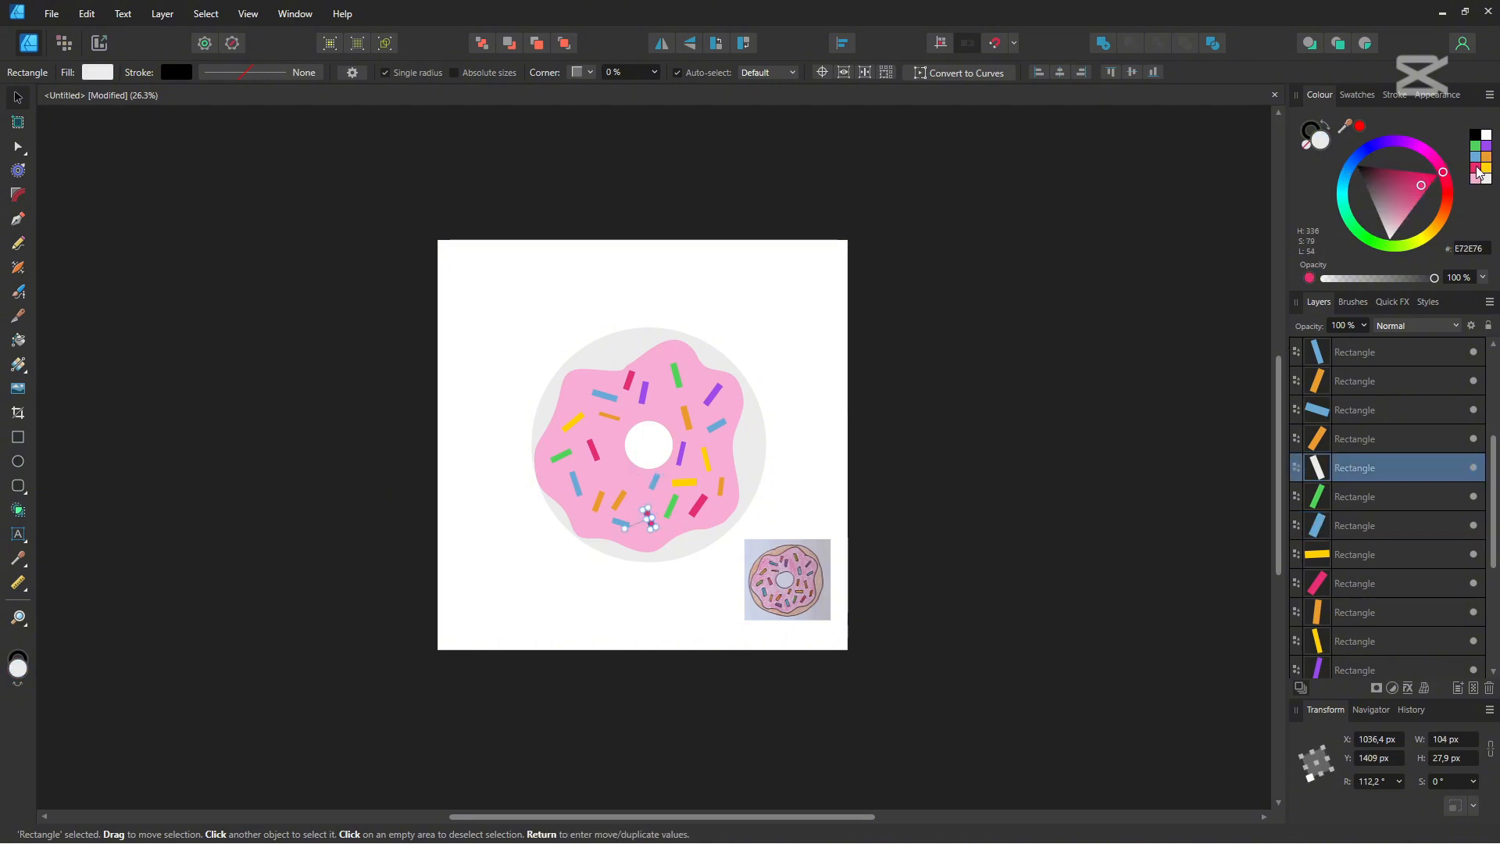
click(1033, 598)
Fill the dough ring with a light brown of hue 28, saturation 36 and lightness 55
click(761, 453)
click(1435, 228)
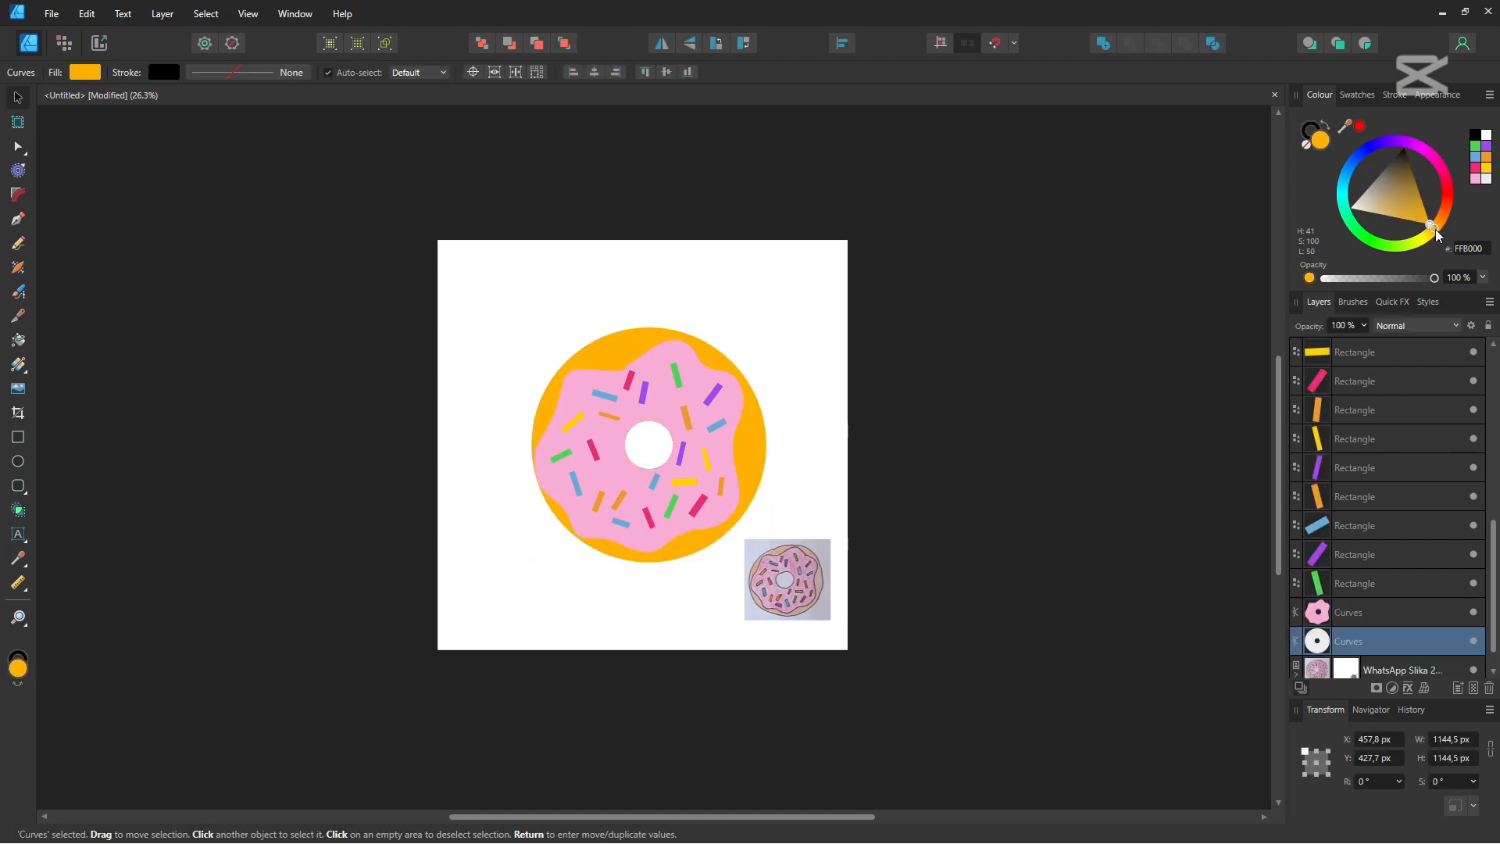
mouse_move(1413, 189)
mouse_down()
mouse_move(1405, 206)
mouse_move(1433, 229)
mouse_move(1442, 217)
mouse_move(1392, 195)
mouse_up()
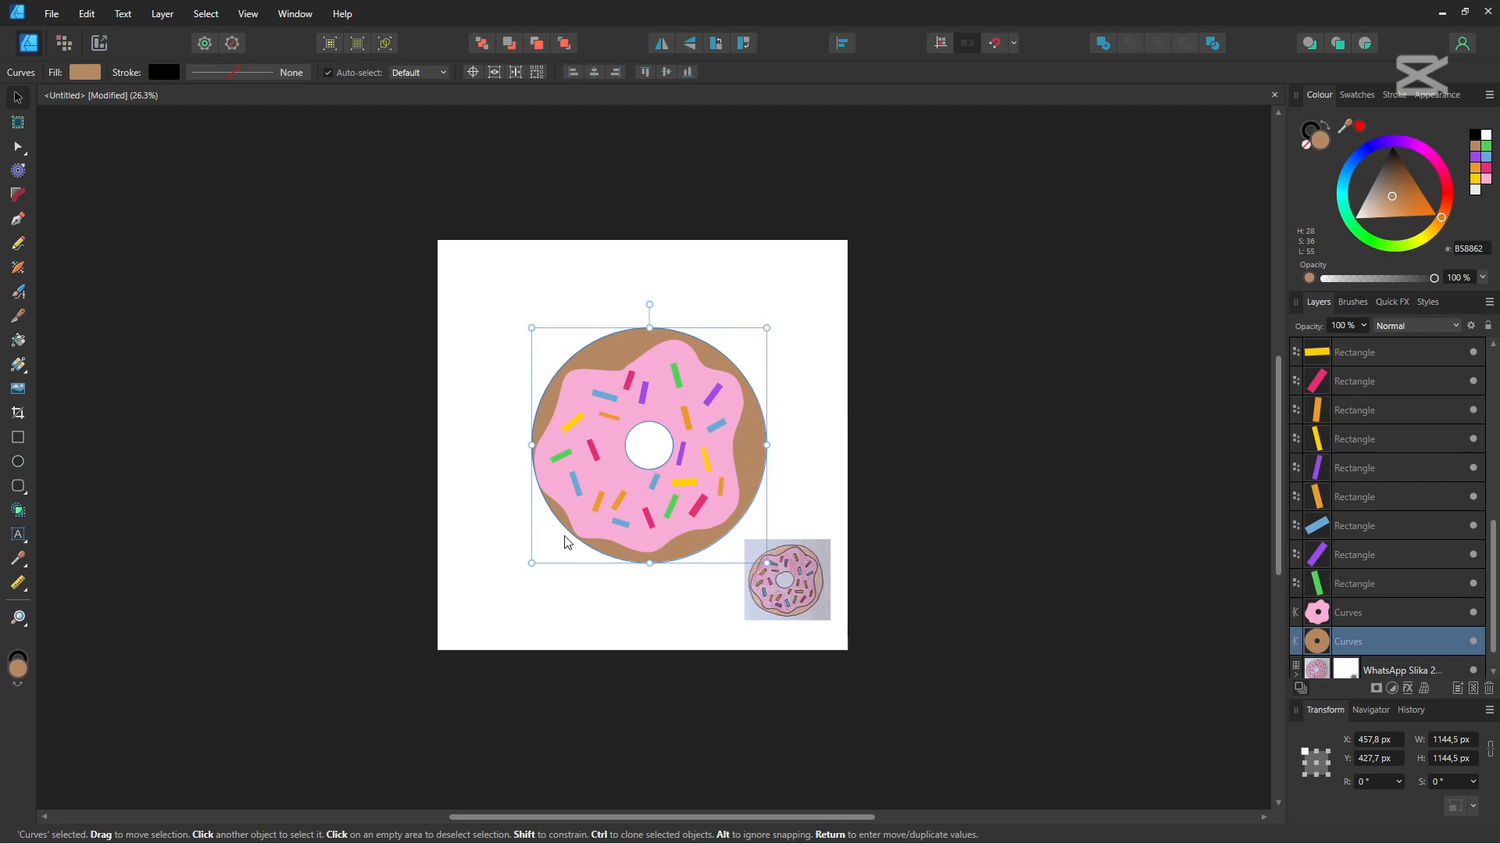
Try to reshape the icing outline by moving its left-edge node and its upper notch node
click(18, 147)
click(563, 469)
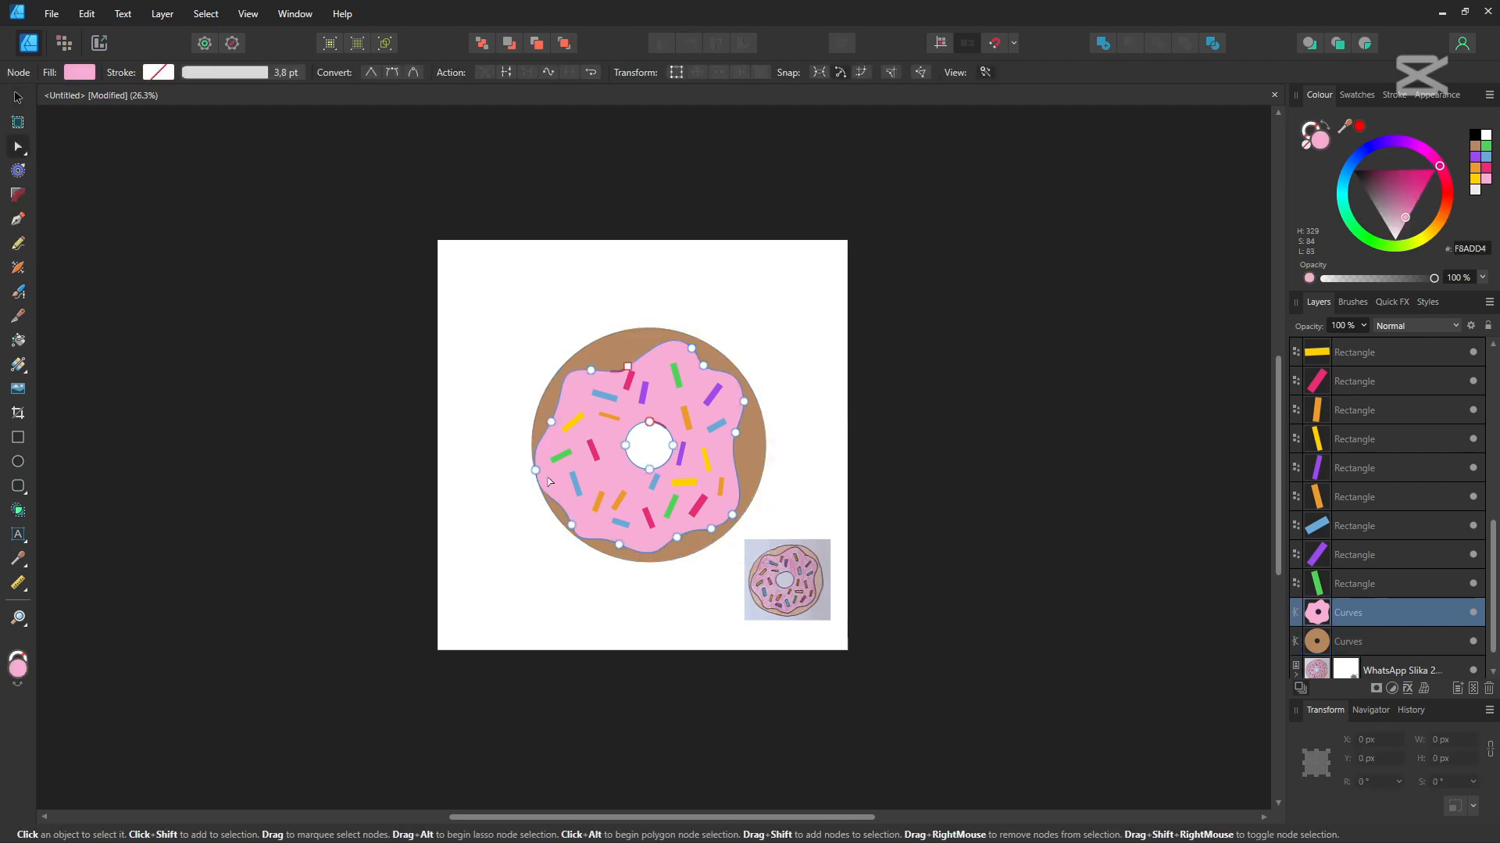
click(538, 467)
drag(631, 365, 630, 346)
click(740, 443)
click(1048, 669)
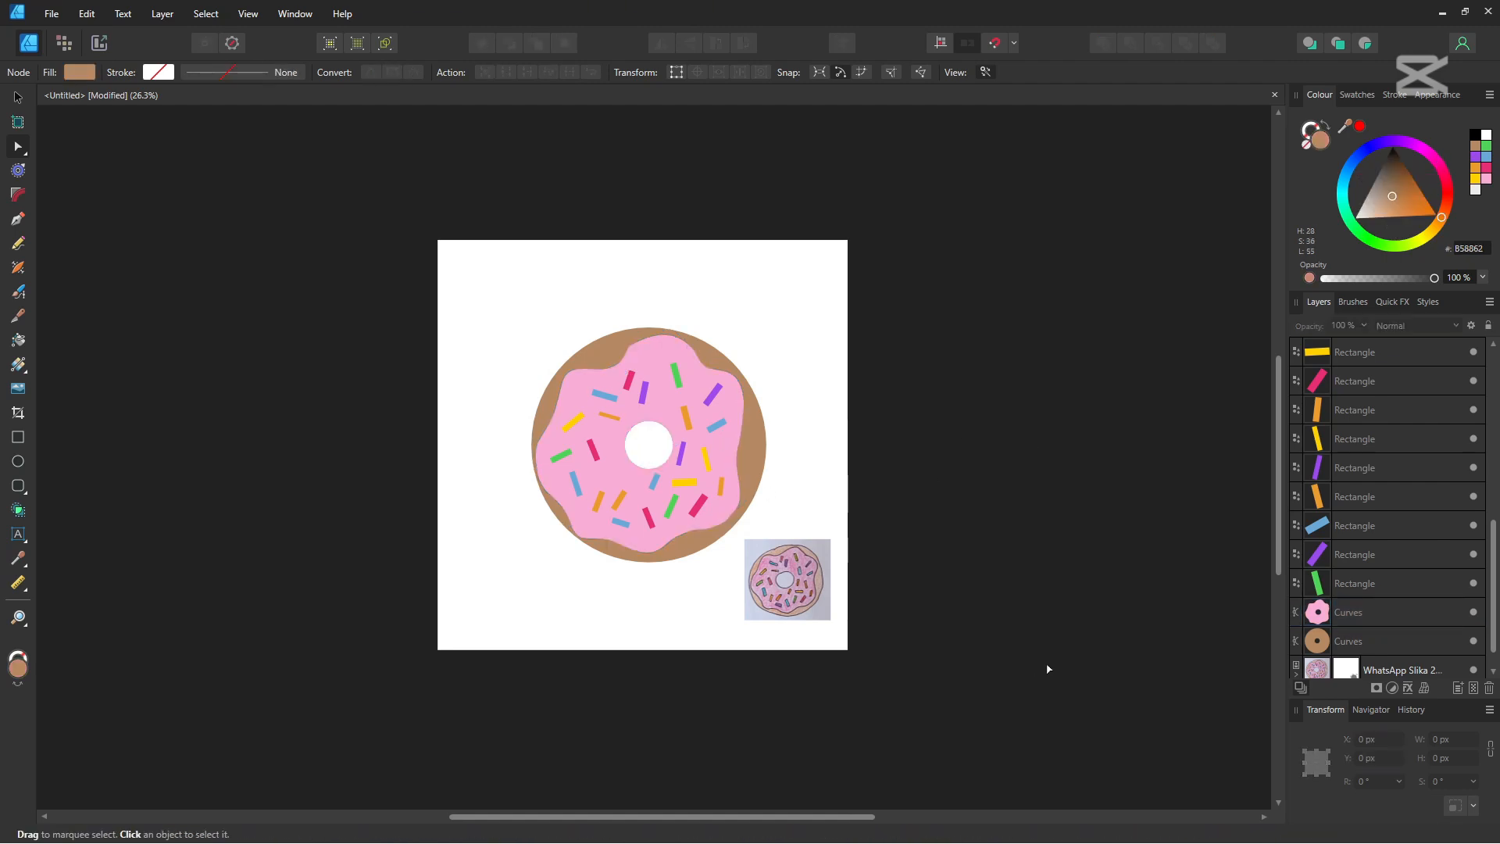
click(548, 491)
click(1033, 512)
Undo the node edits on the icing outline and deselect the shape
key(ctrl+z)
key(ctrl+z)
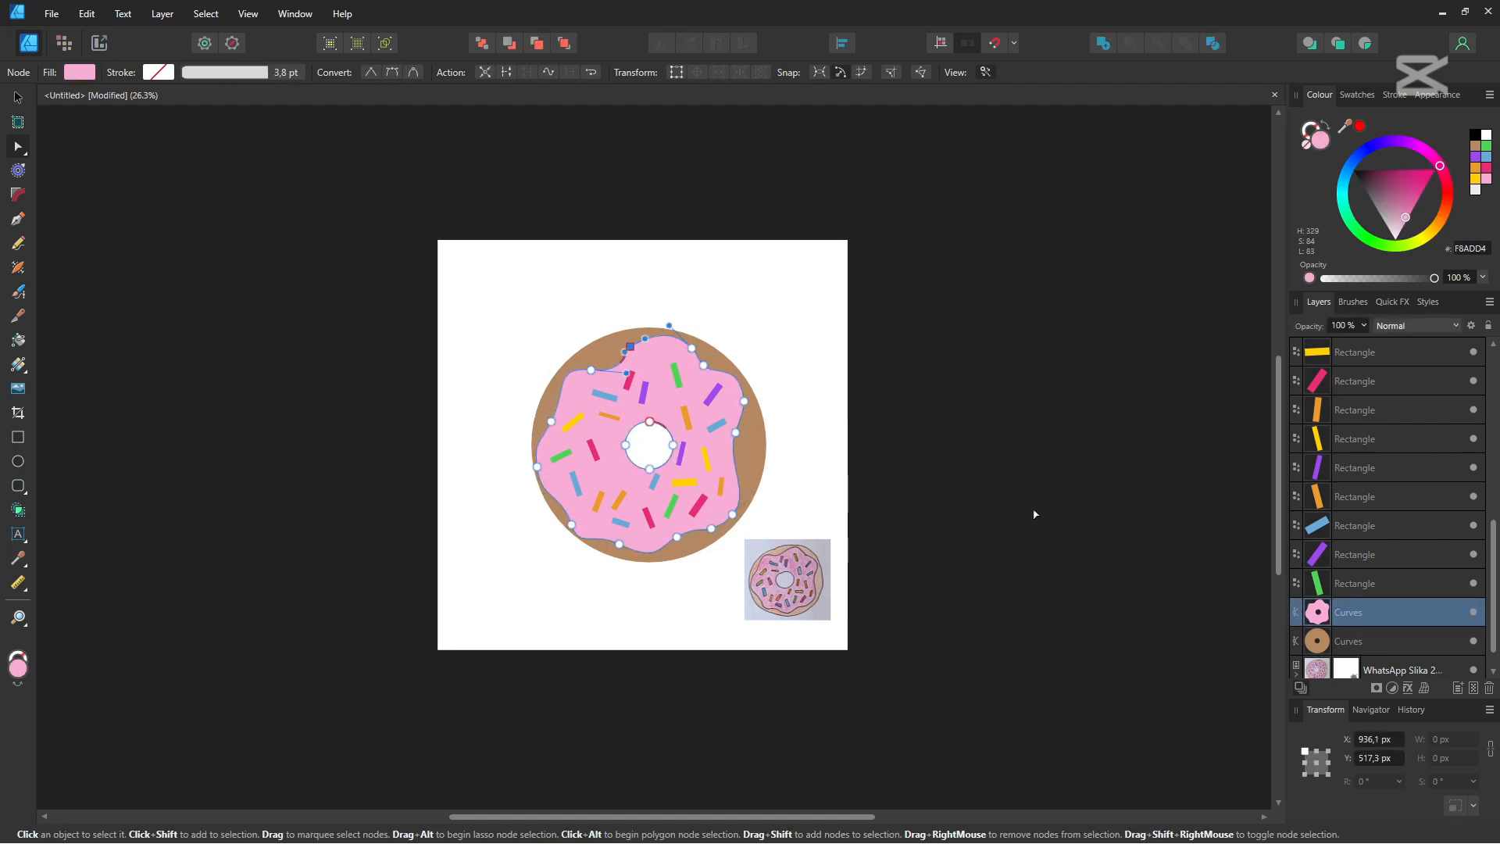
key(ctrl+z)
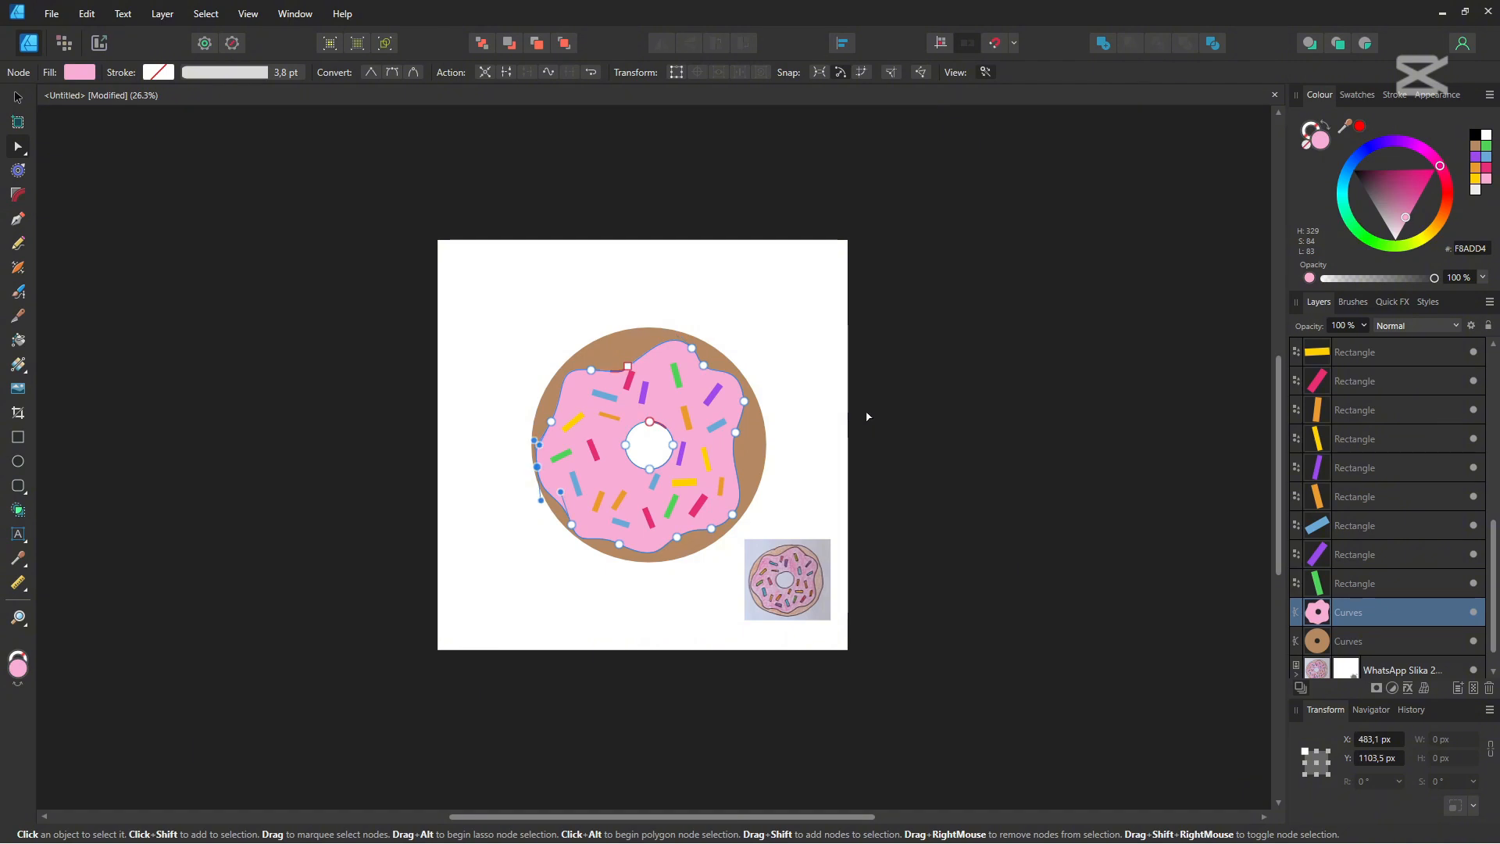
key(ctrl+z)
click(1088, 430)
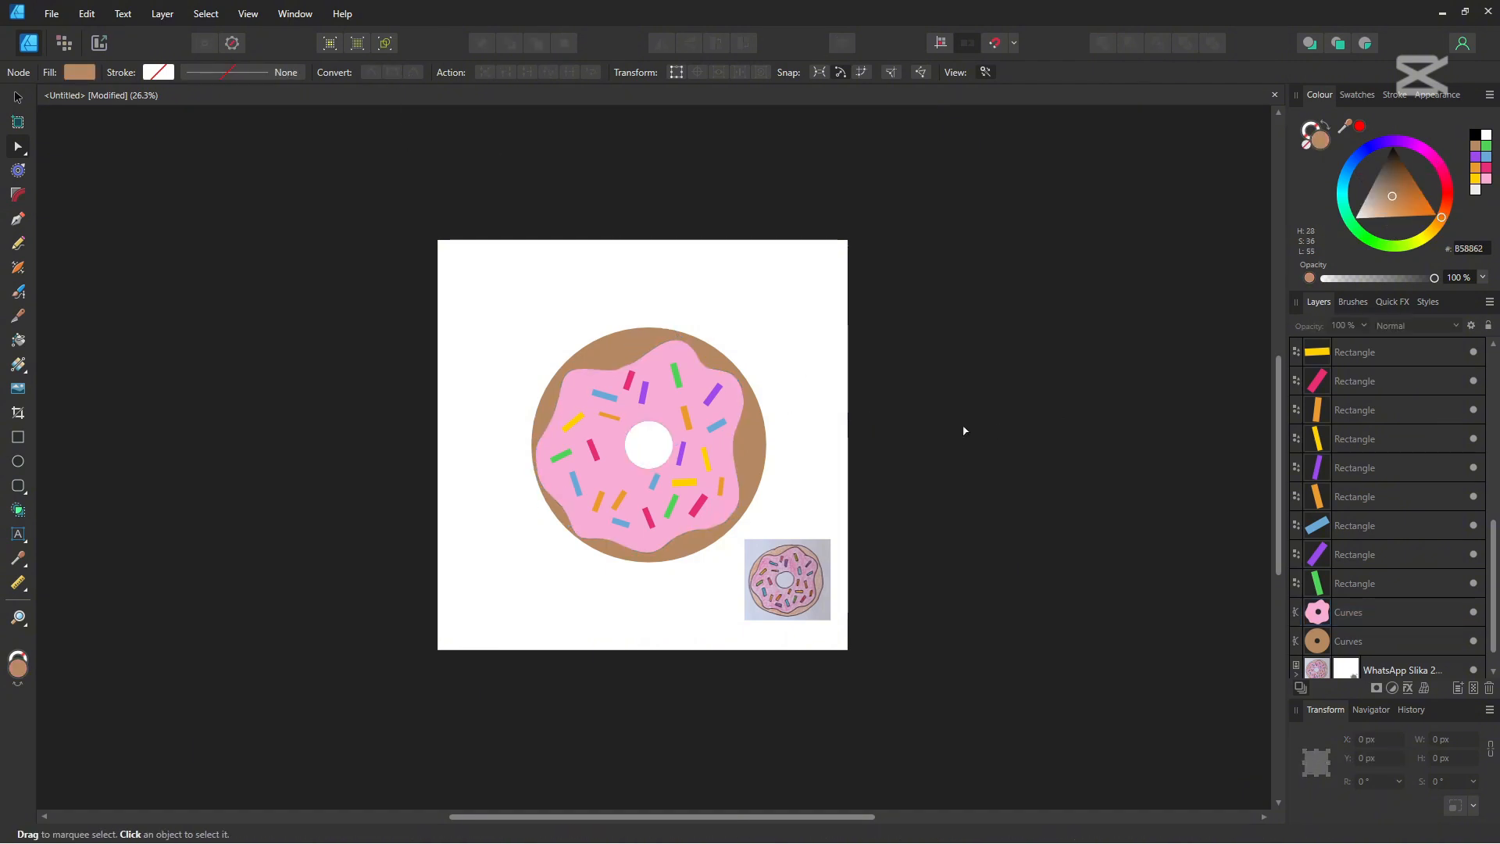
Switch to the Pixel persona and add a pixel layer nested inside the brown dough ring
key(ctrl+2)
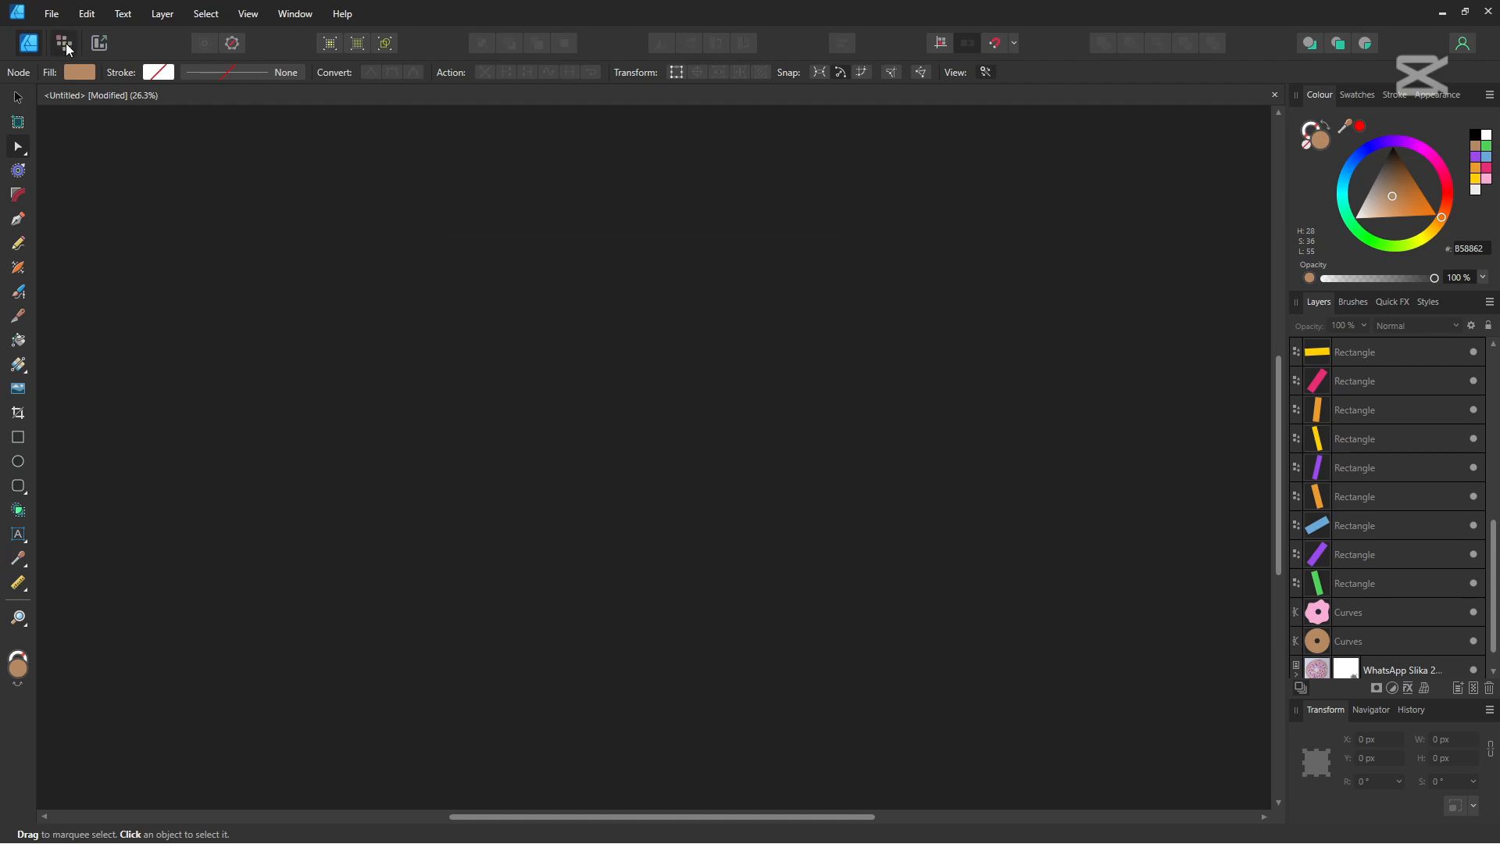
click(1433, 95)
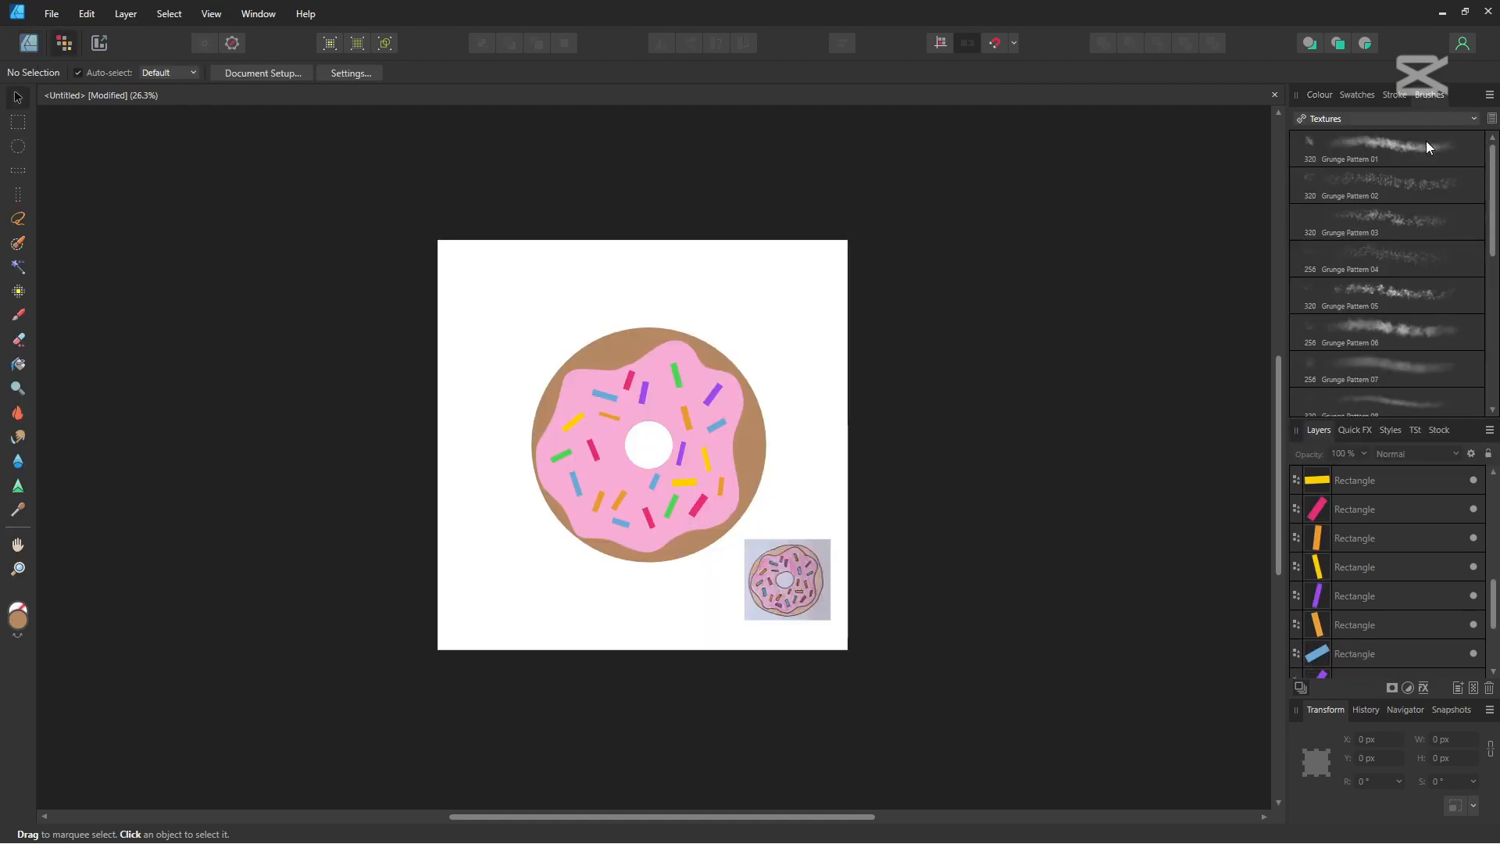
click(1319, 93)
click(1397, 614)
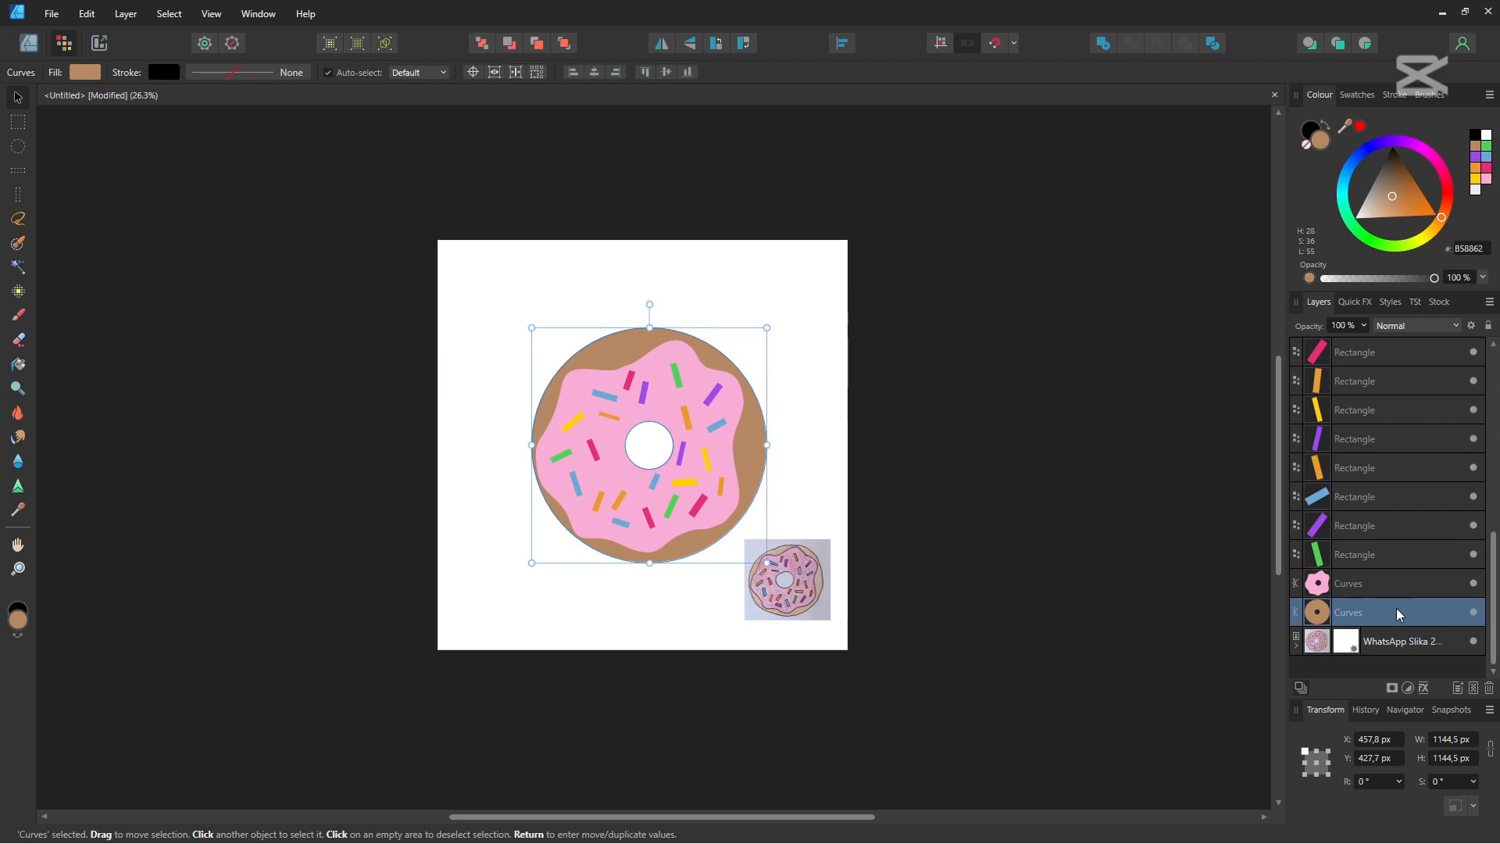
click(1474, 687)
drag(1392, 612, 1385, 630)
Set the dough's pixel layer to Multiply and paint grey A3A3A3 textured shading around the ring with a 320 px brush
click(1437, 327)
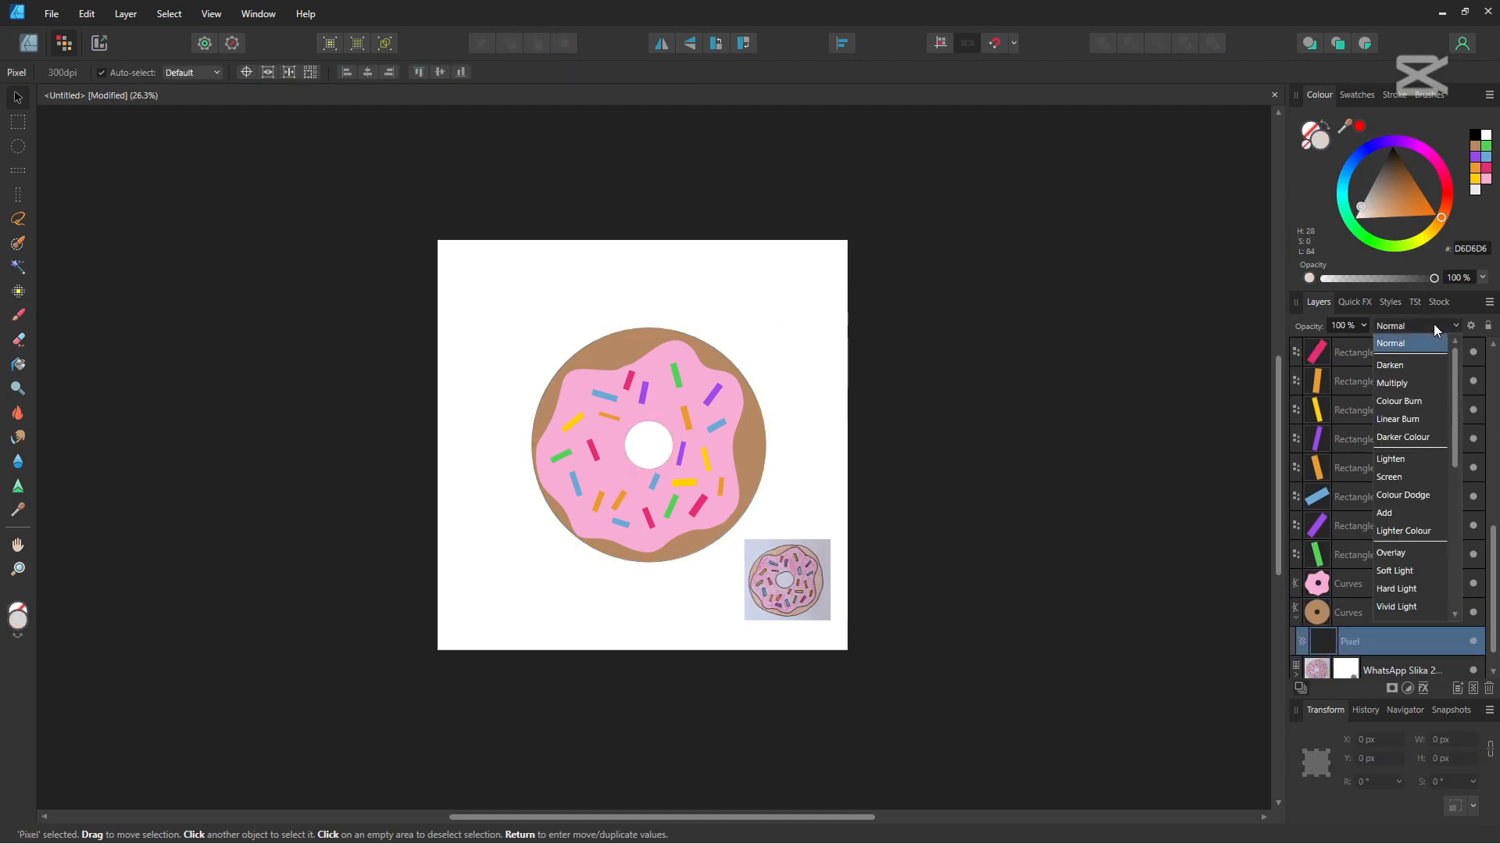
click(1393, 383)
key(b)
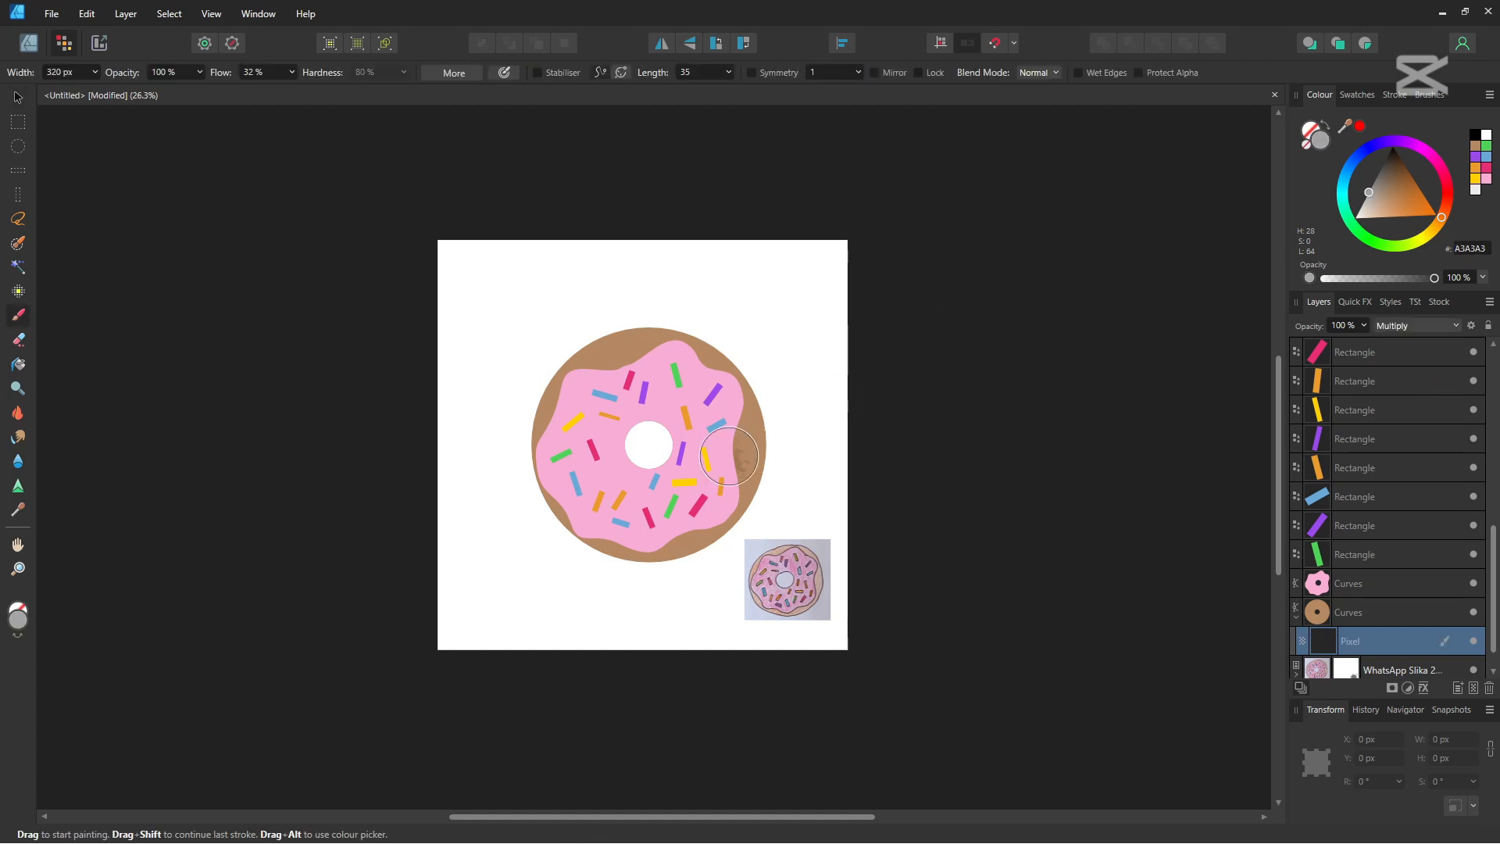
mouse_move(729, 456)
mouse_down()
mouse_move(738, 419)
mouse_move(730, 490)
mouse_move(708, 516)
mouse_move(641, 533)
mouse_move(573, 518)
mouse_move(579, 394)
mouse_move(569, 402)
mouse_move(663, 360)
mouse_up()
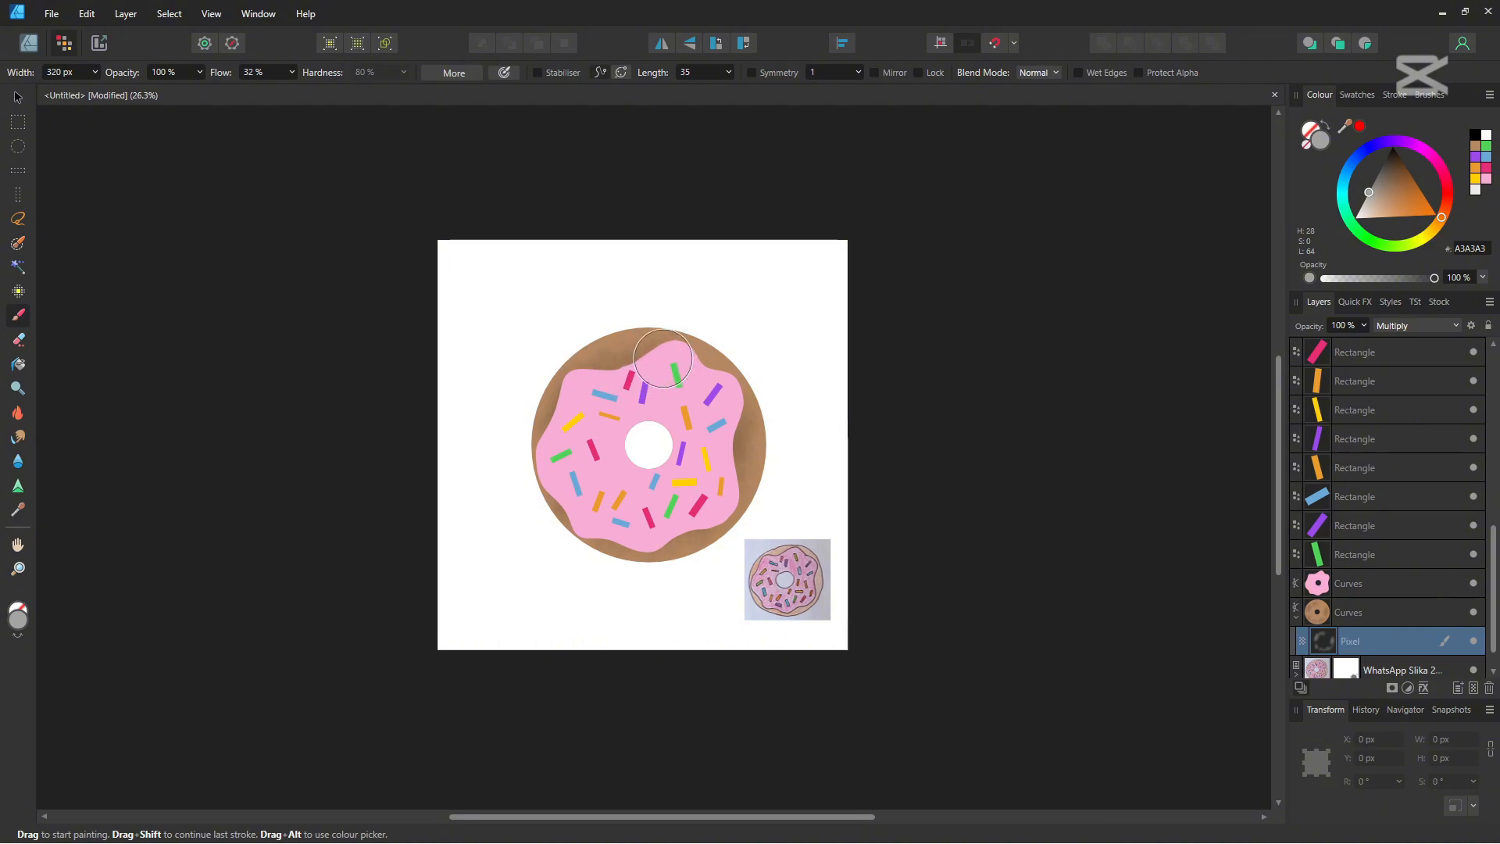
Add a pixel layer nested inside the pink icing shape and set its blend mode to Multiply
scroll(1405, 529, down, 1)
click(1390, 556)
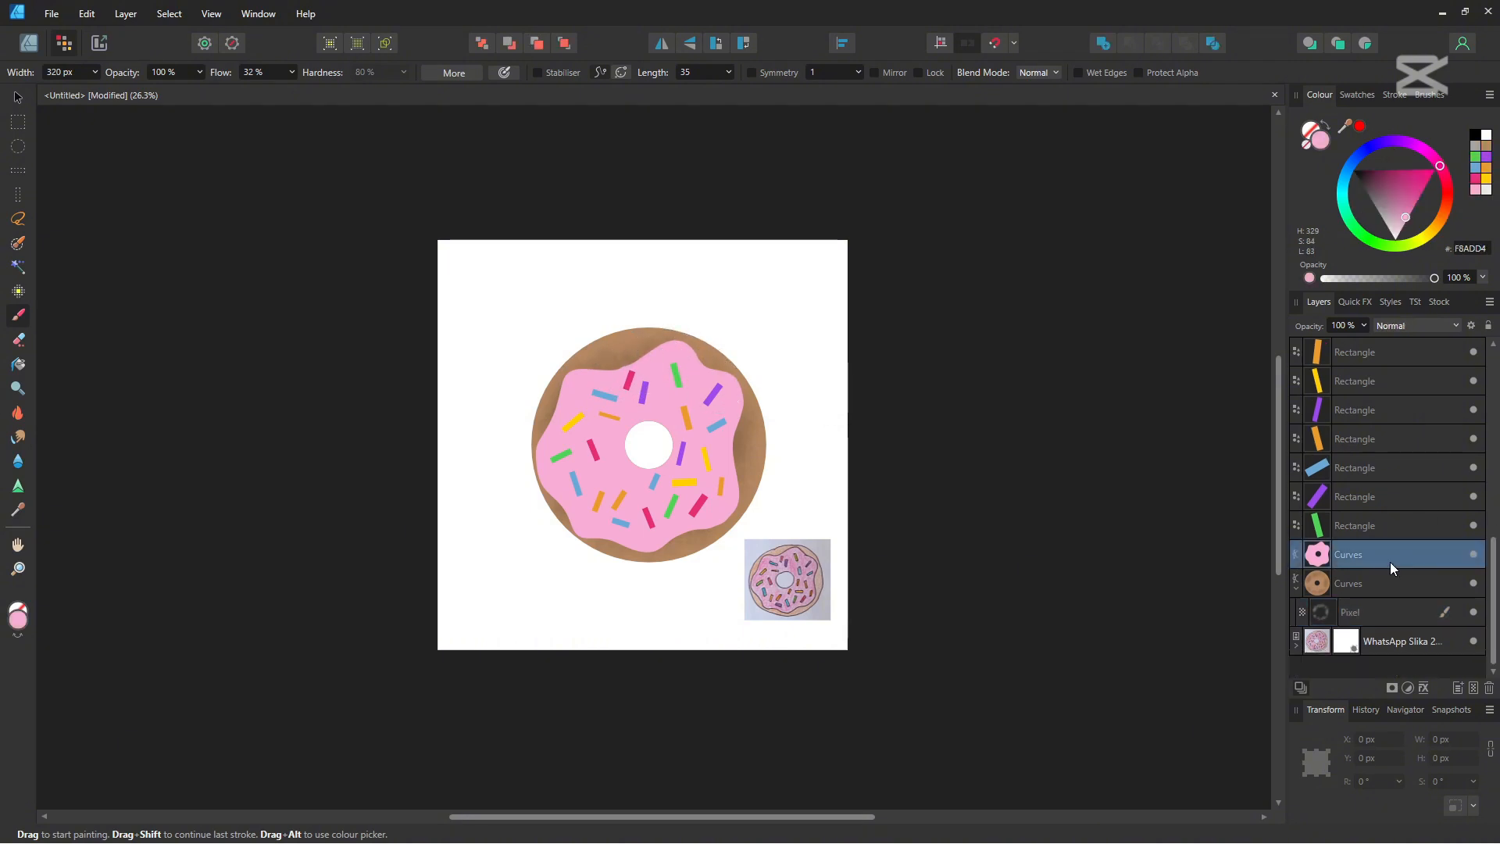
click(1474, 687)
drag(1405, 556, 1400, 585)
click(1296, 559)
click(1402, 585)
key(Return)
click(1438, 325)
click(1416, 389)
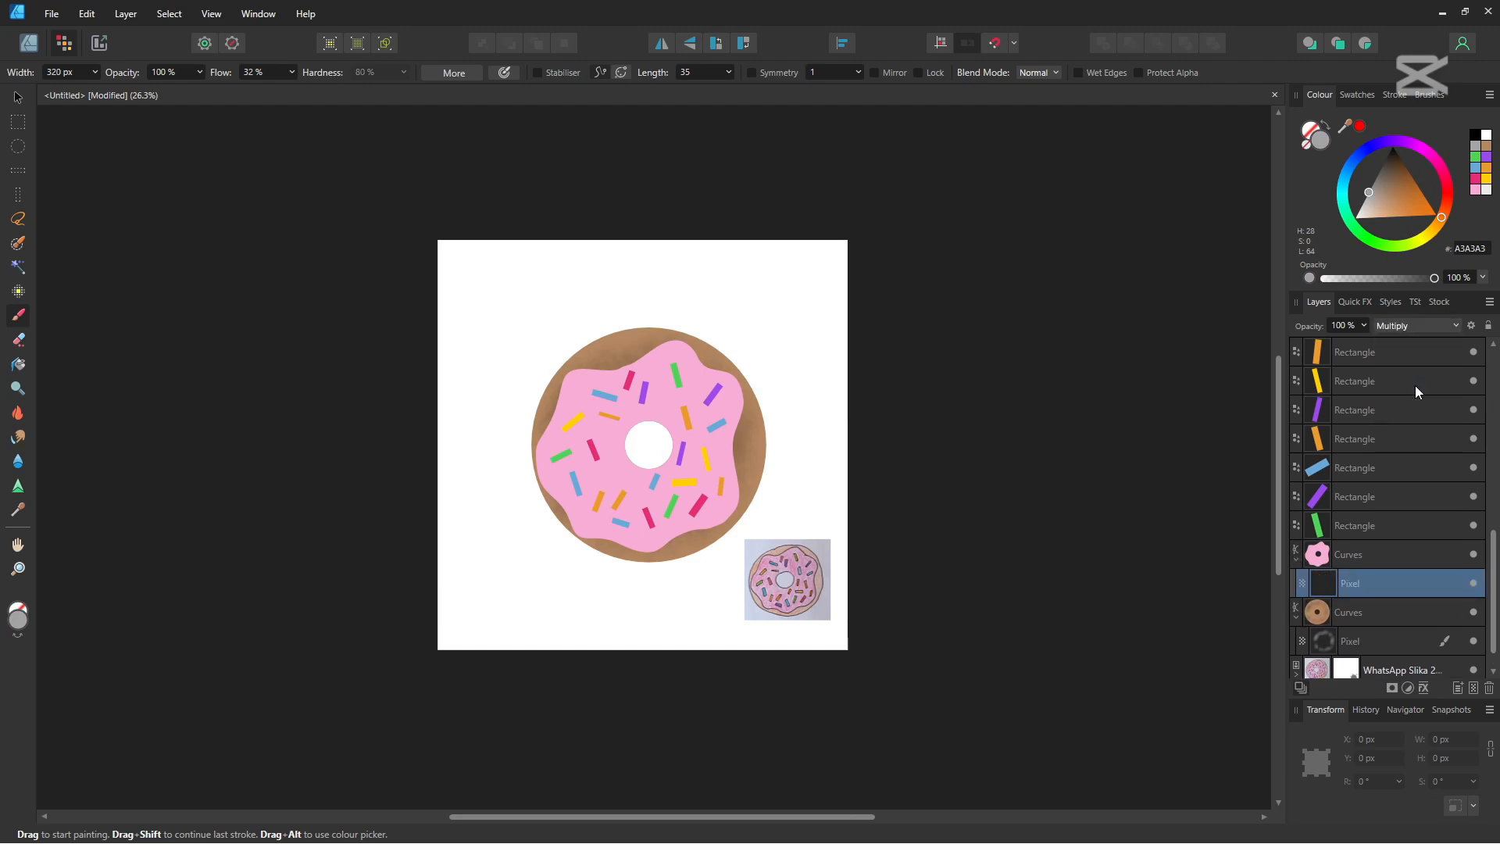
Paint grey A3A3A3 shading along the icing's outer edge with a 100 px brush
mouse_move(757, 422)
mouse_down()
mouse_move(765, 395)
mouse_move(722, 350)
mouse_move(762, 431)
mouse_move(734, 443)
mouse_move(703, 534)
mouse_move(660, 551)
mouse_move(613, 547)
mouse_move(547, 492)
mouse_move(536, 449)
mouse_move(562, 375)
mouse_move(681, 342)
mouse_move(739, 381)
mouse_move(729, 371)
mouse_up()
click(53, 73)
text(100)
key(Return)
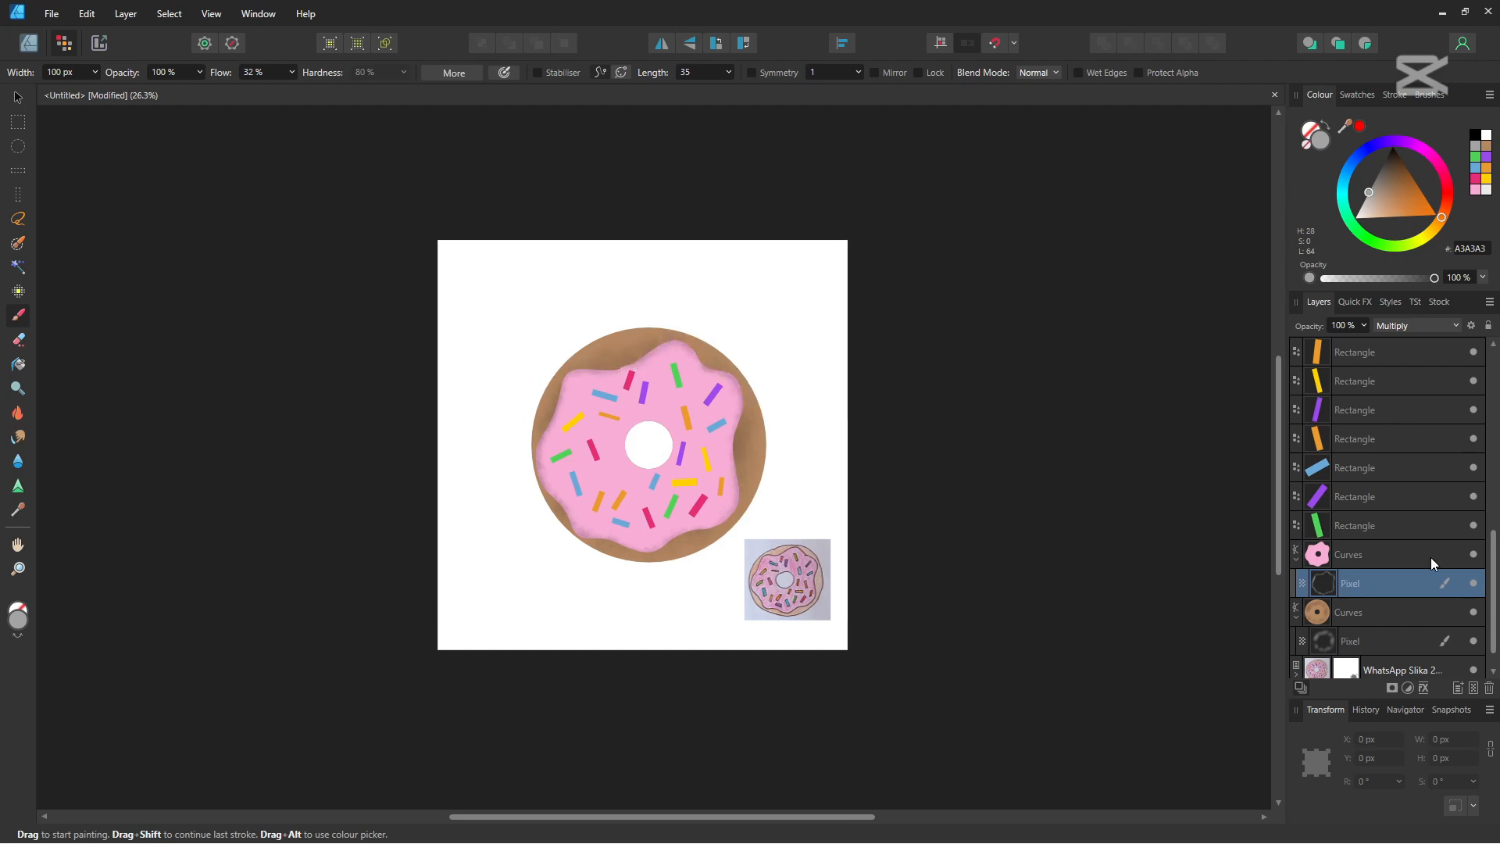
Add a second pixel layer inside the icing with blend mode Screen and paint pink F8ADD4 highlights just inside the icing's edge
click(1474, 688)
click(1416, 325)
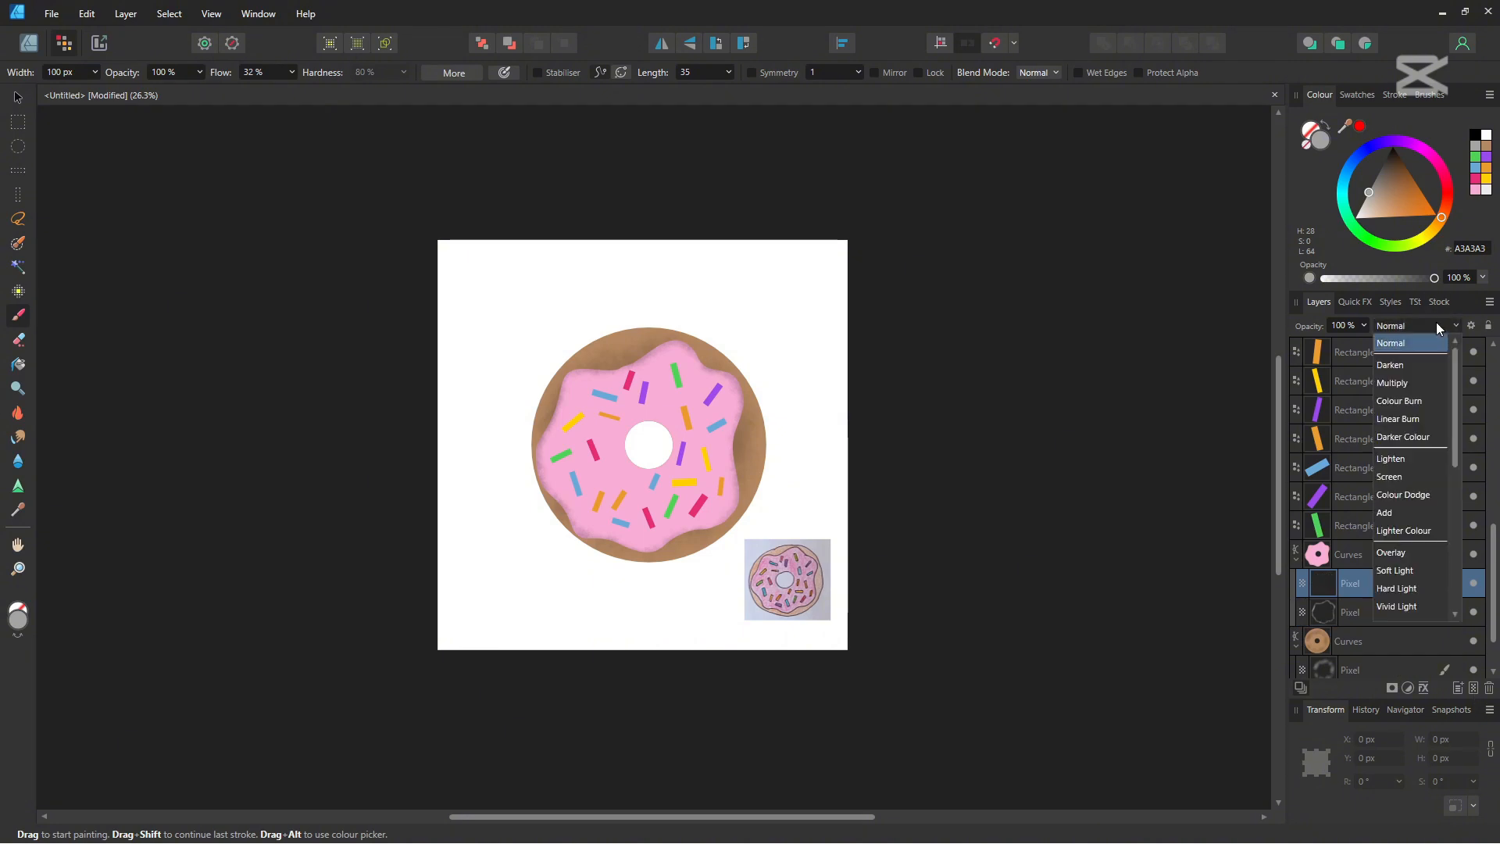
click(1413, 475)
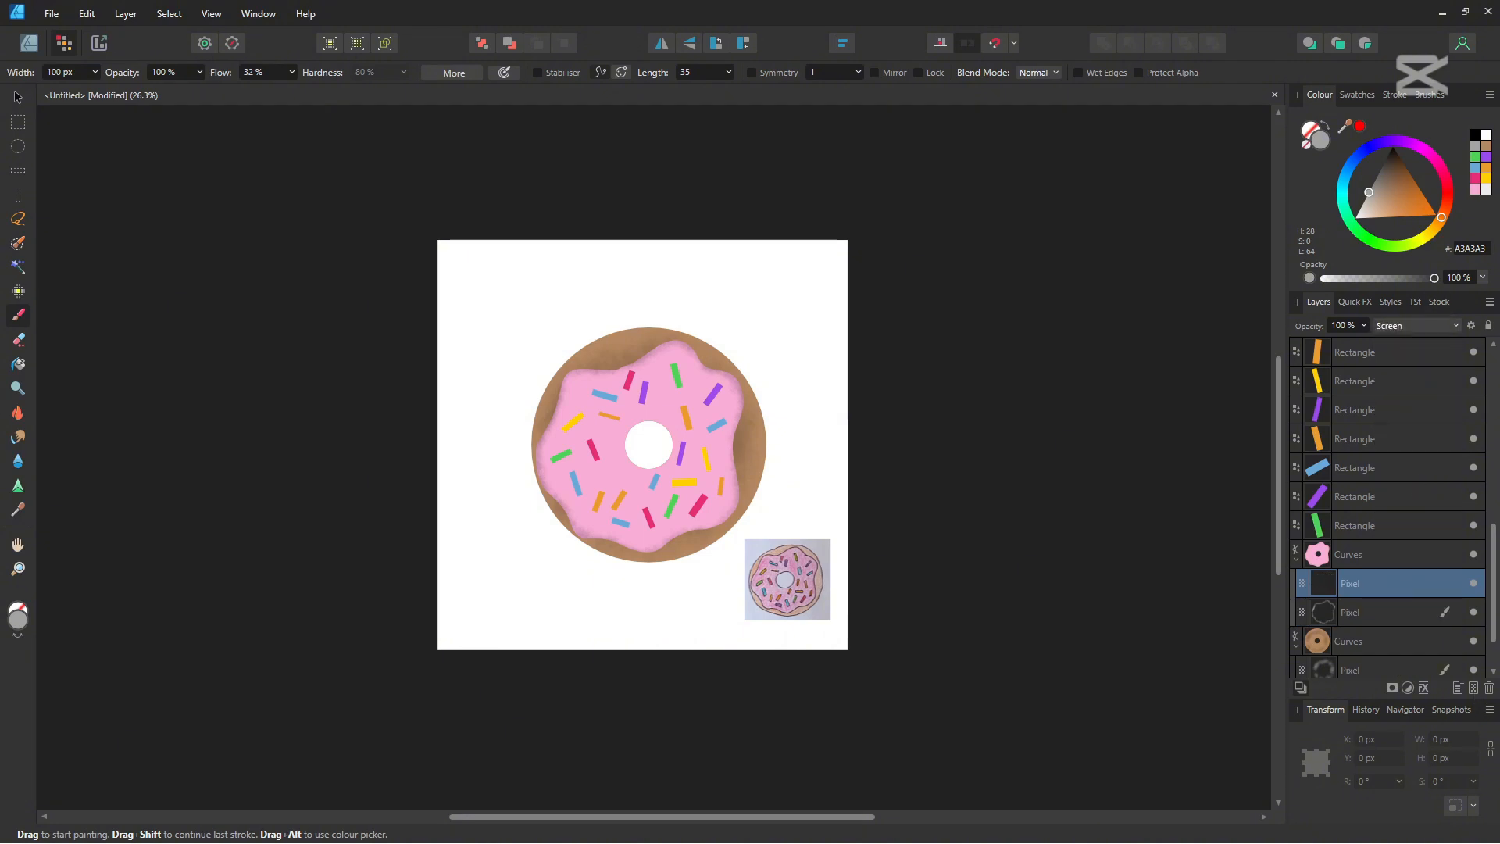
drag(718, 382, 736, 418)
drag(572, 389, 617, 375)
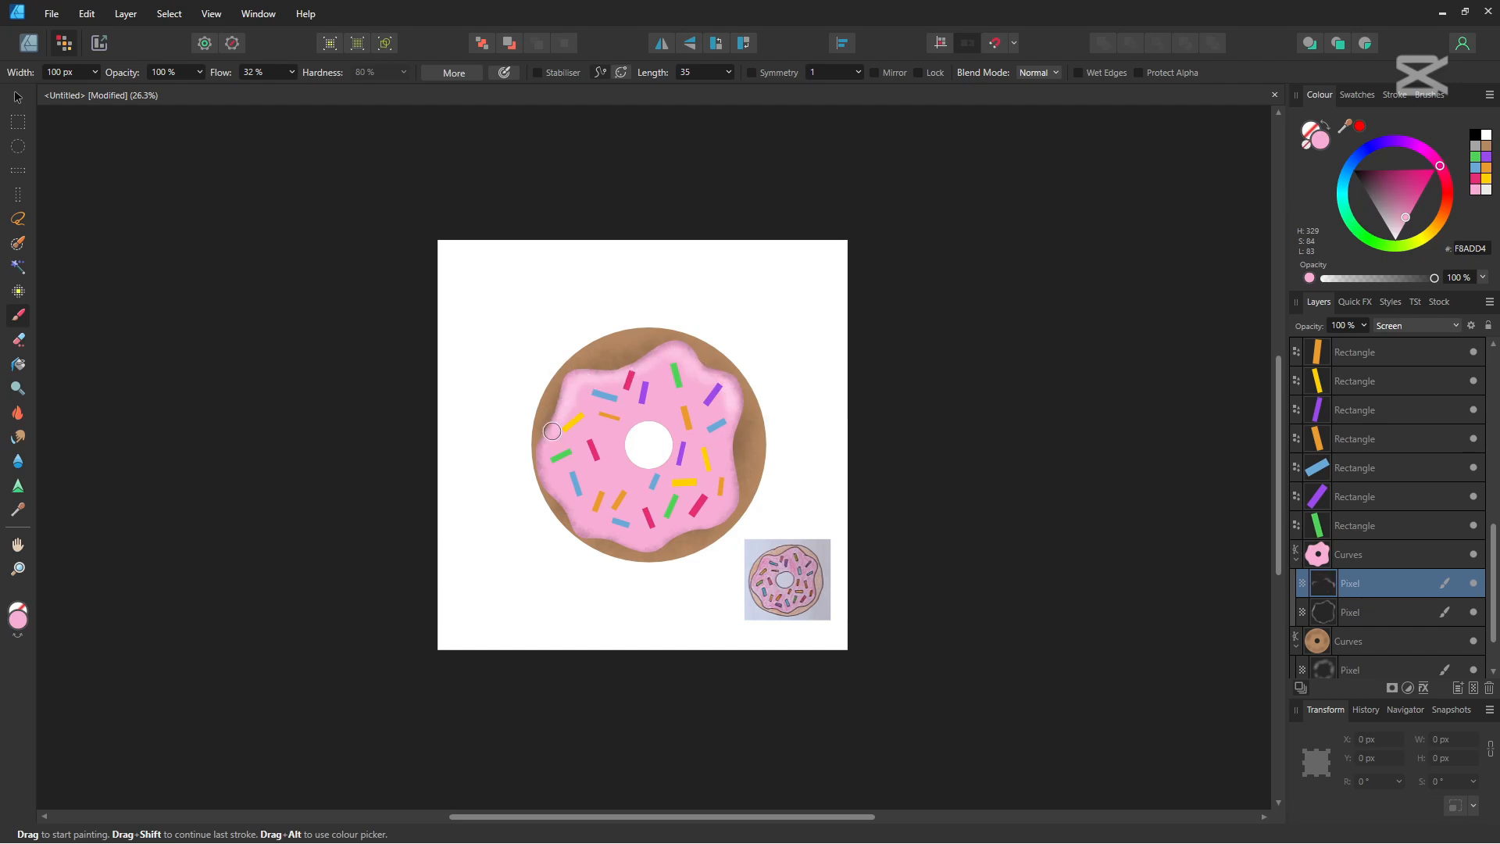
mouse_move(560, 493)
mouse_down()
mouse_move(582, 461)
mouse_move(587, 503)
mouse_move(556, 493)
mouse_move(643, 550)
mouse_move(629, 539)
mouse_move(727, 506)
mouse_move(726, 440)
mouse_move(729, 494)
mouse_up()
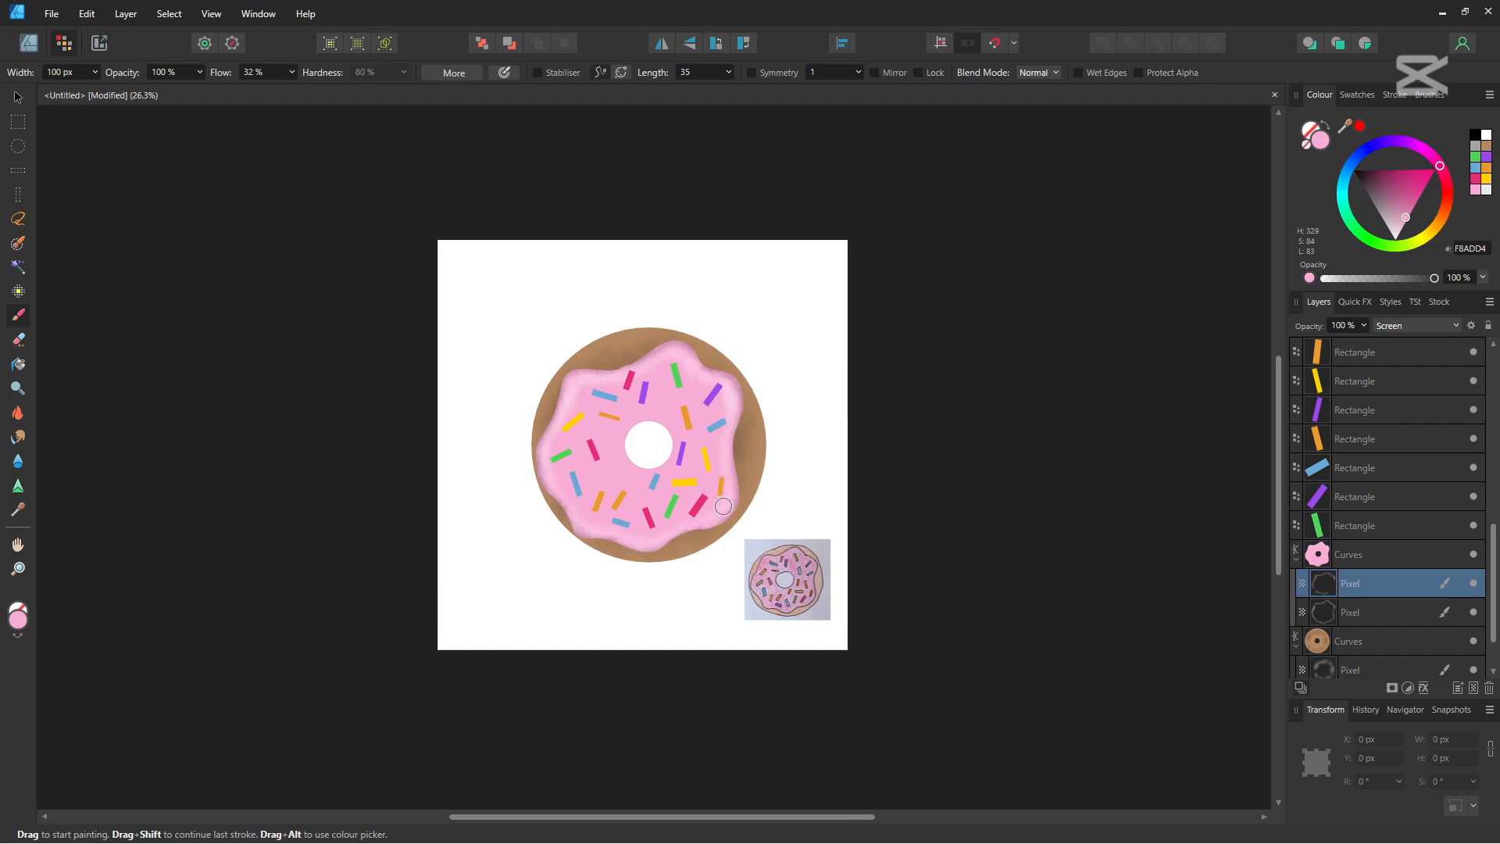
Add a third pixel layer inside the pink icing, set it to Multiply and paint grey A3A3A3 shading on the icing
click(1458, 687)
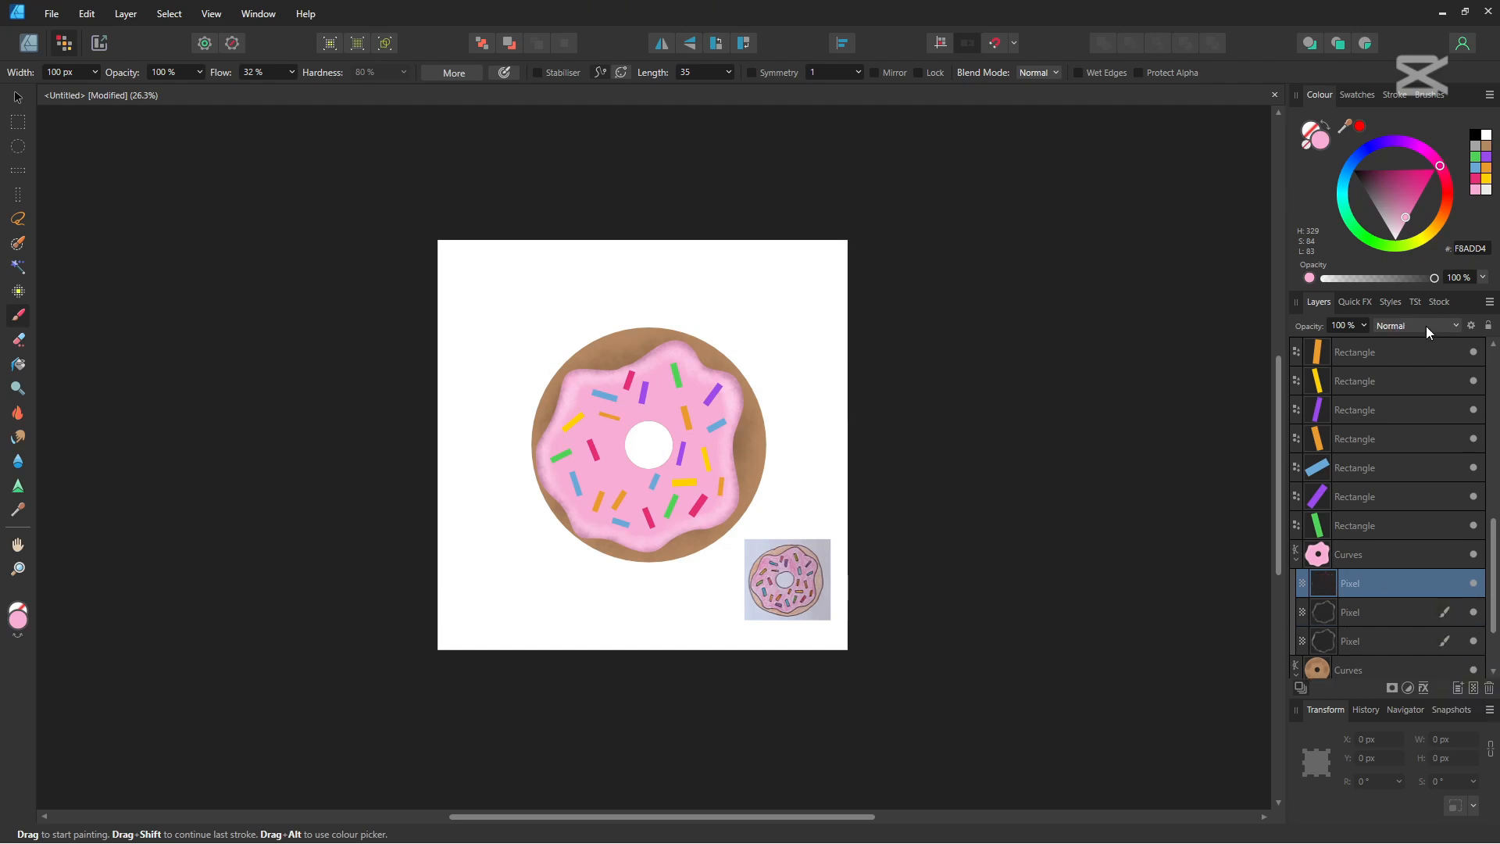
click(1427, 326)
click(1413, 382)
click(1475, 145)
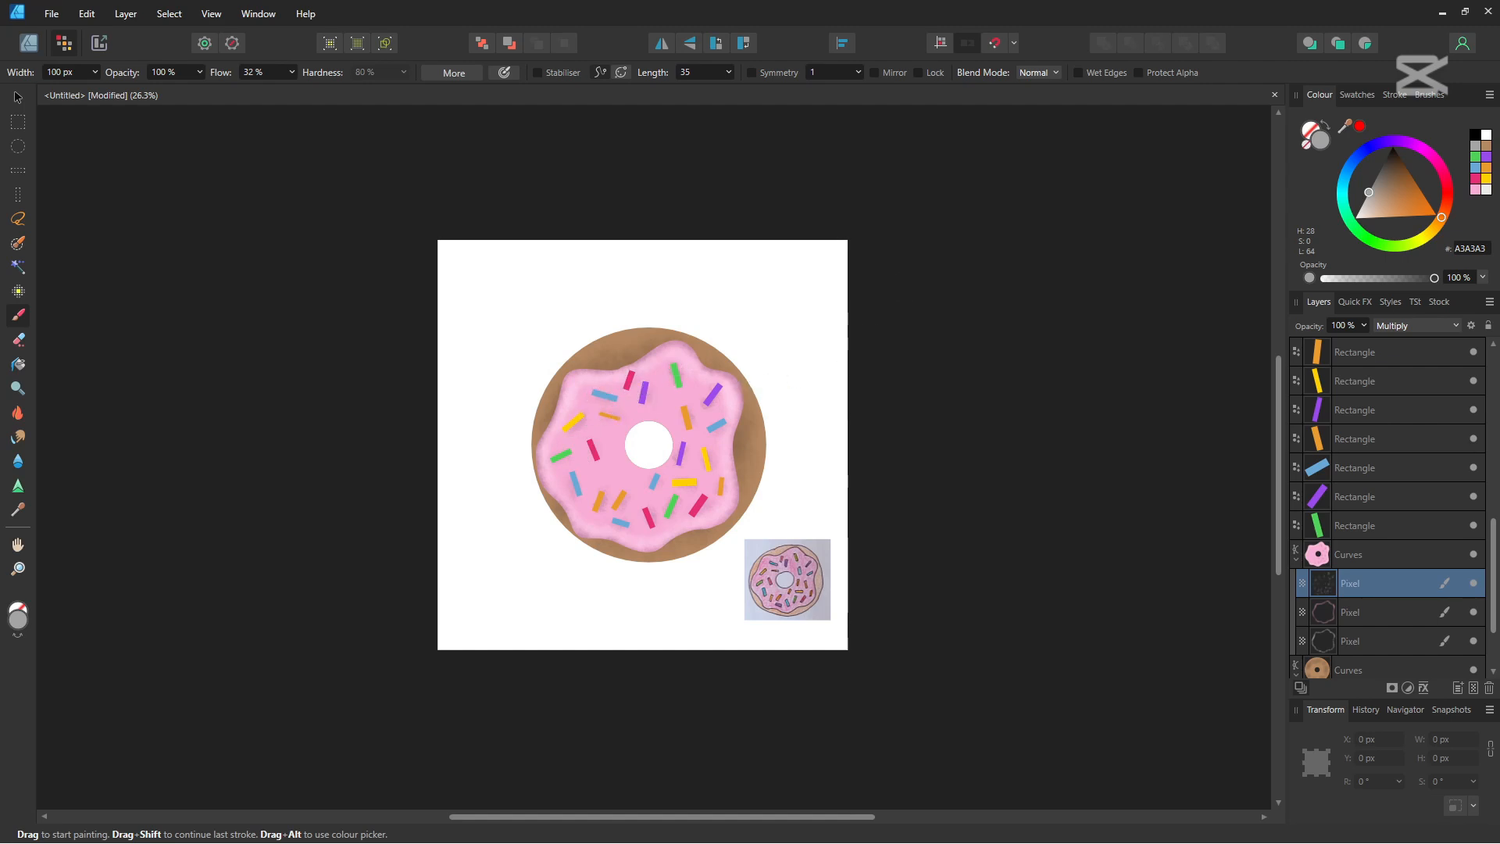
Add a pixel layer inside the brown dough shape above its shading layer and set its blend mode to Screen
scroll(1382, 590, down, 2)
click(1381, 588)
click(1383, 611)
click(1473, 687)
click(1415, 326)
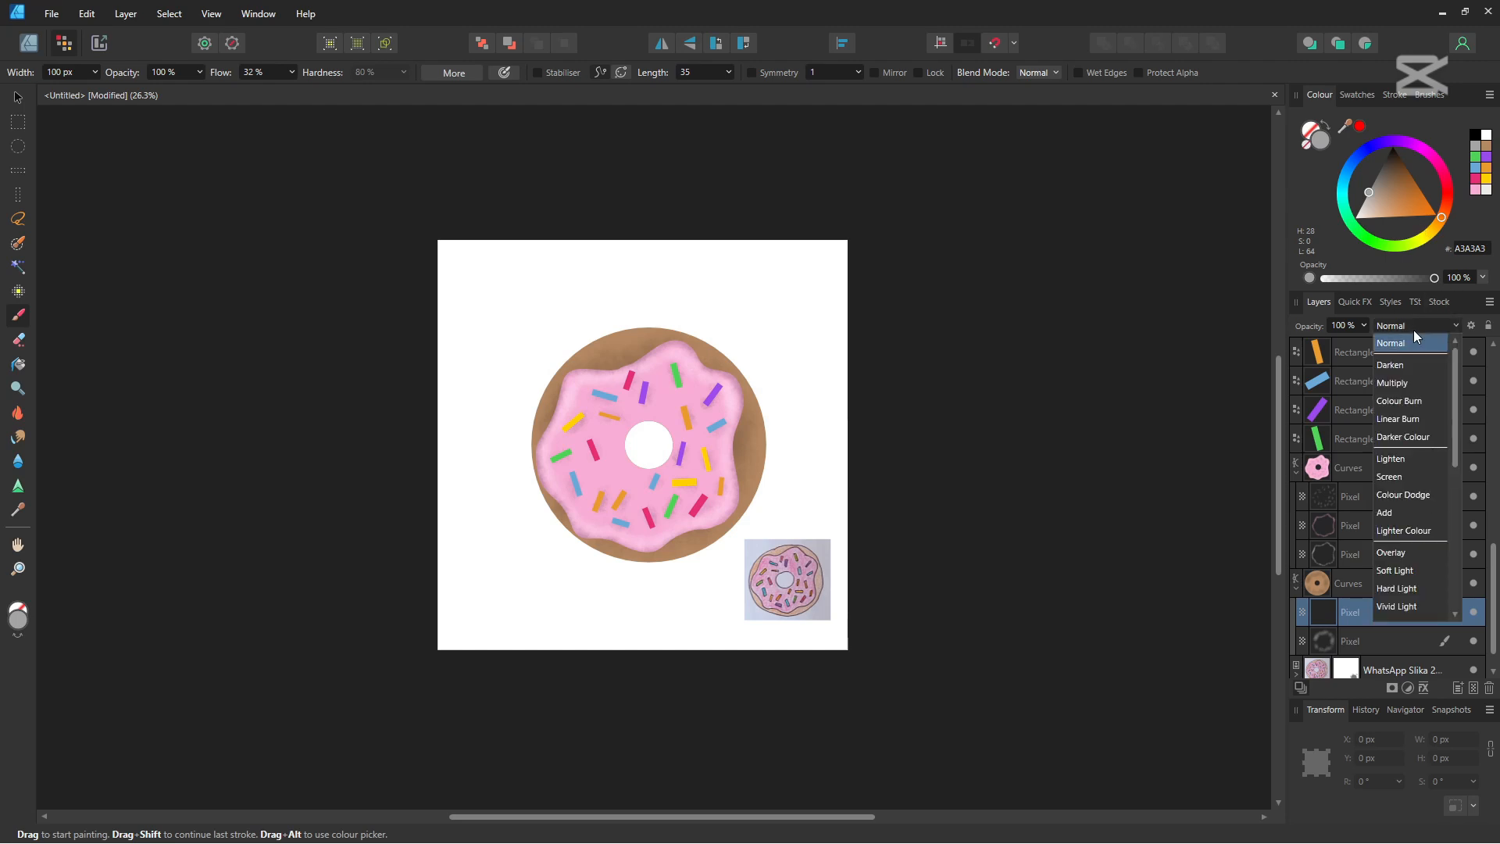
click(1407, 477)
Paint brown B58862 highlights around the dough ring's outer edge
click(1486, 149)
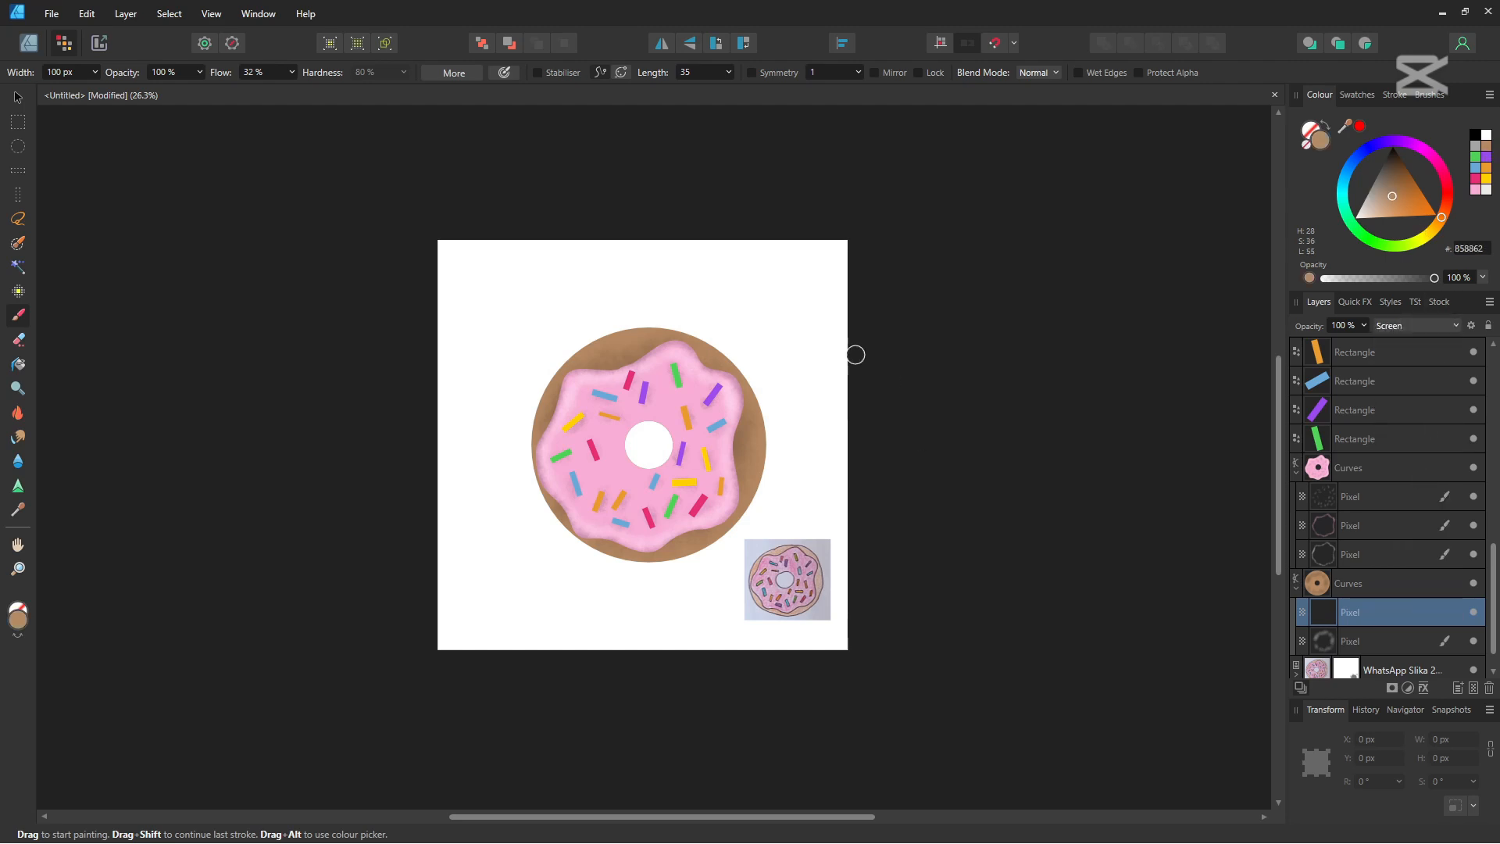
mouse_move(765, 451)
mouse_down()
mouse_move(760, 400)
mouse_move(755, 481)
mouse_up()
drag(699, 334, 553, 369)
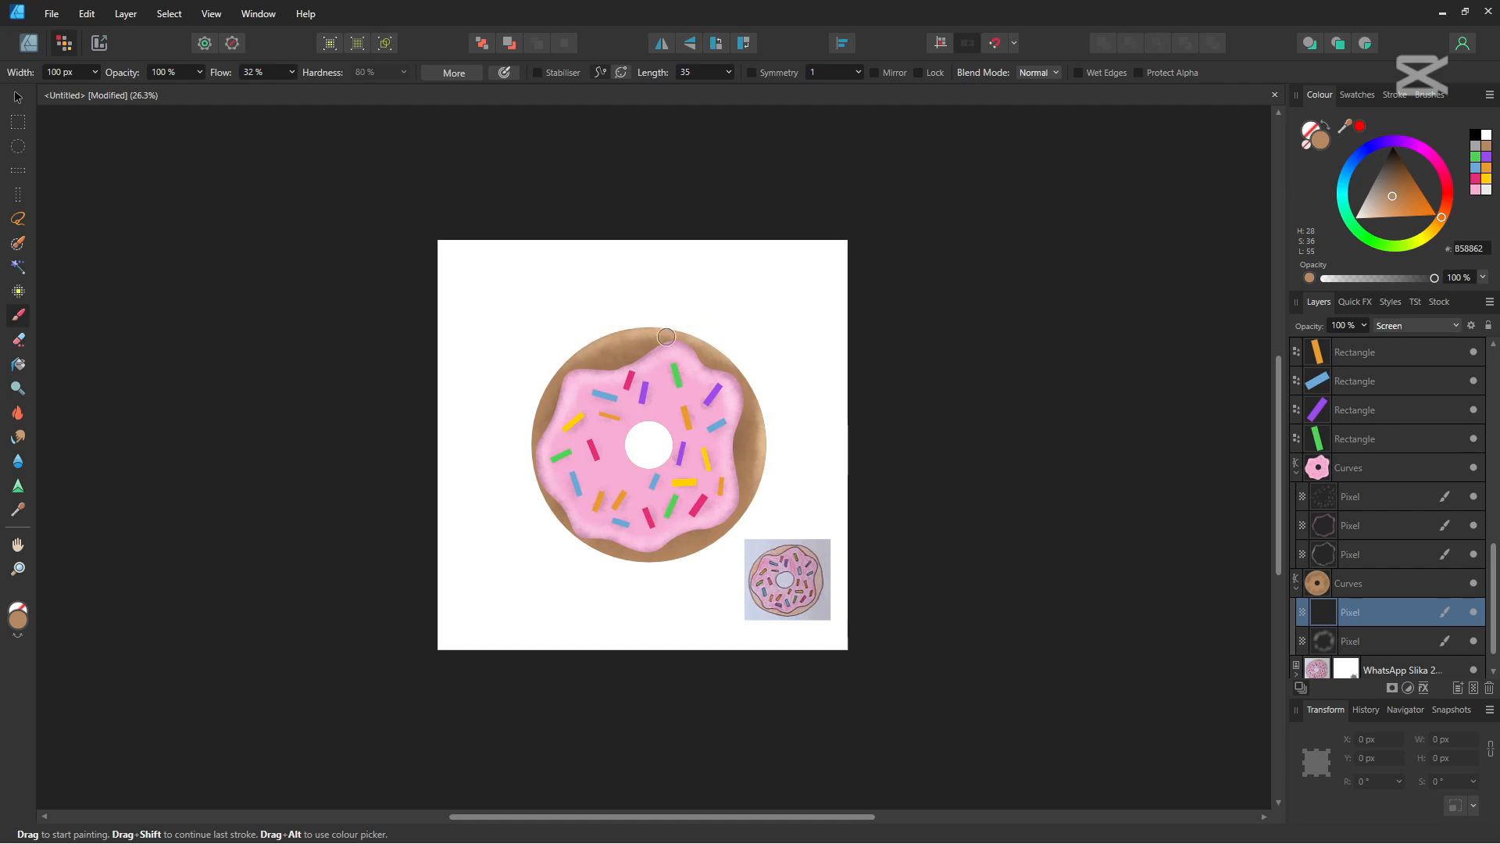
mouse_move(529, 455)
mouse_down()
mouse_move(633, 550)
mouse_move(754, 506)
mouse_up()
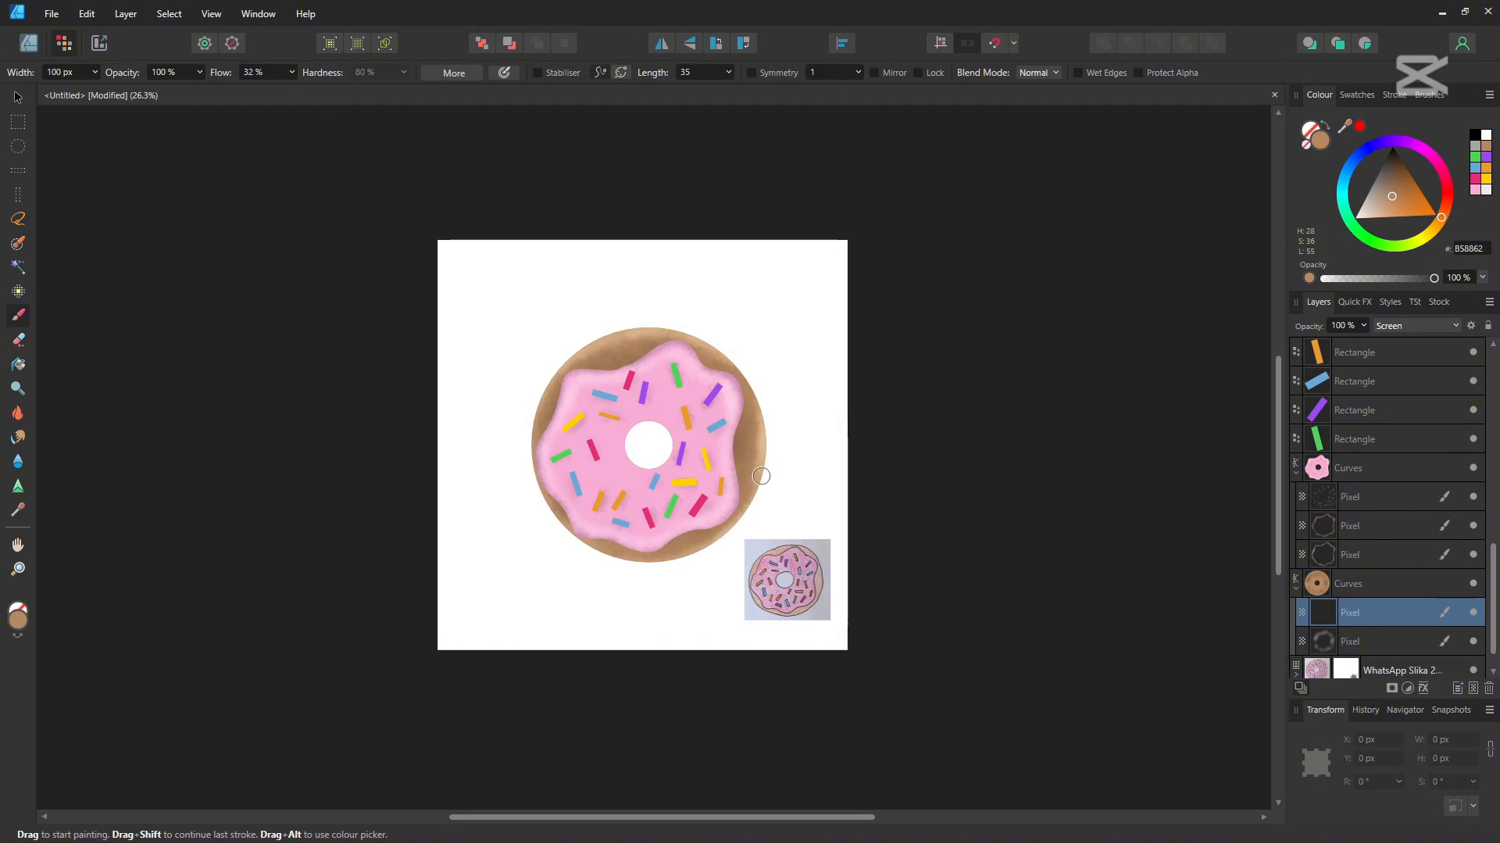
drag(764, 407, 699, 342)
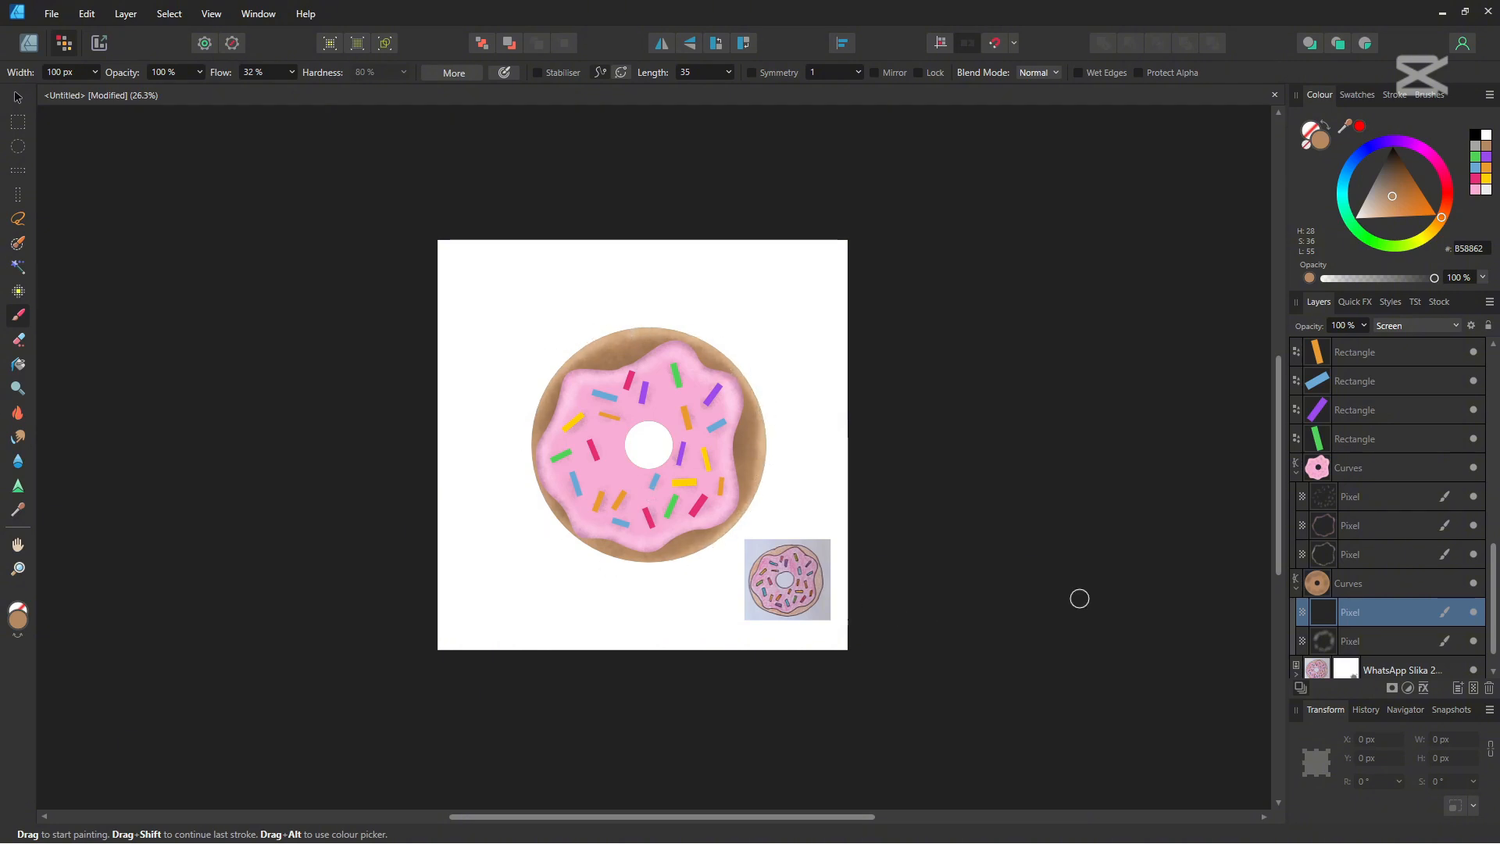
Around the donut hole, paint grey A3A3A3 shading on the icing's lowest Multiply layer and pink F8ADD4 highlights on its Screen layer
click(1371, 467)
click(1389, 555)
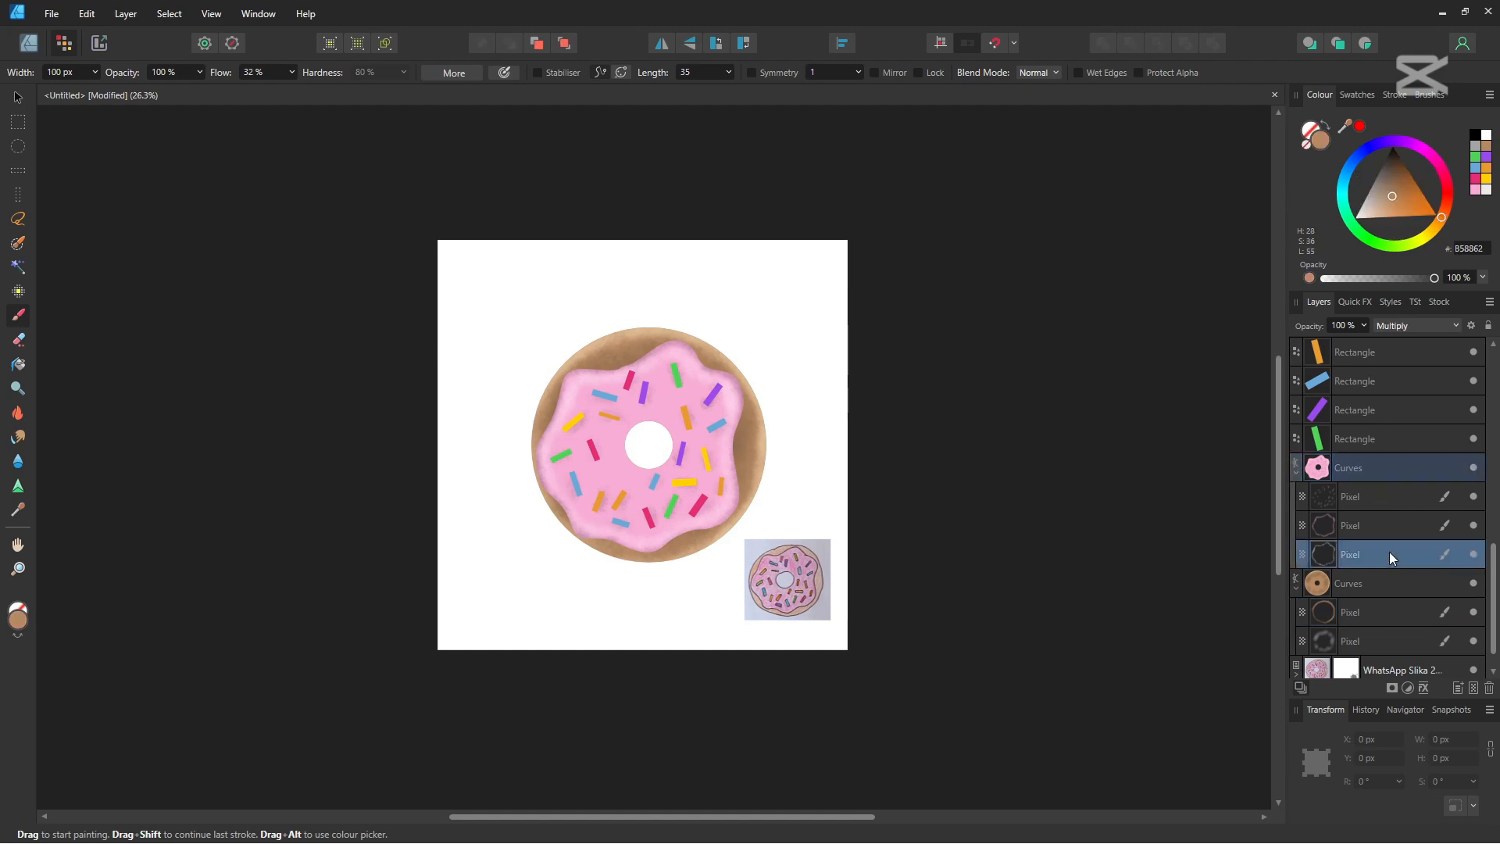
click(1476, 146)
drag(636, 435, 666, 428)
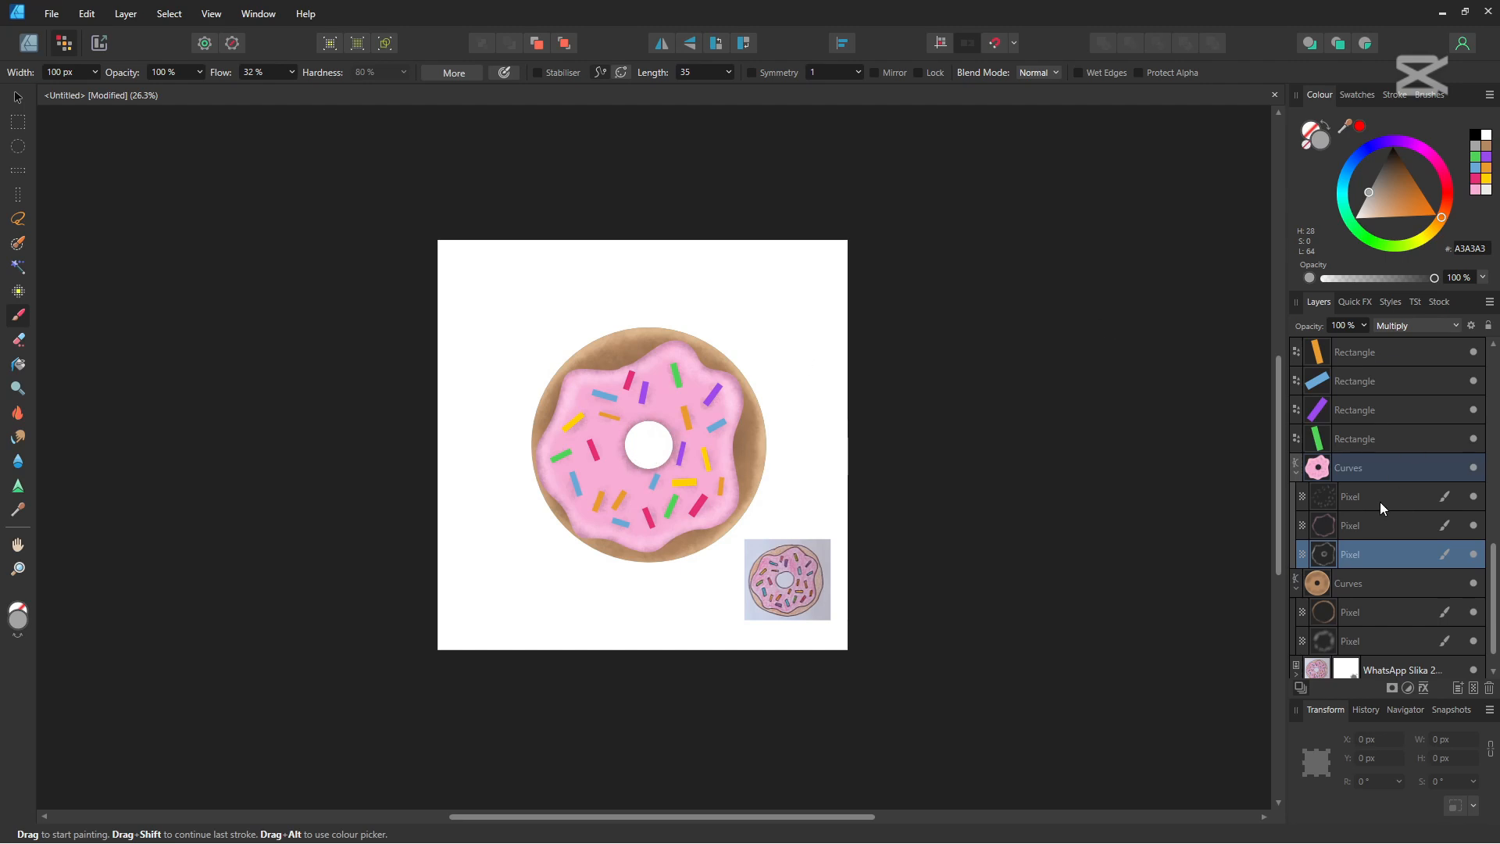
click(1379, 525)
click(1475, 188)
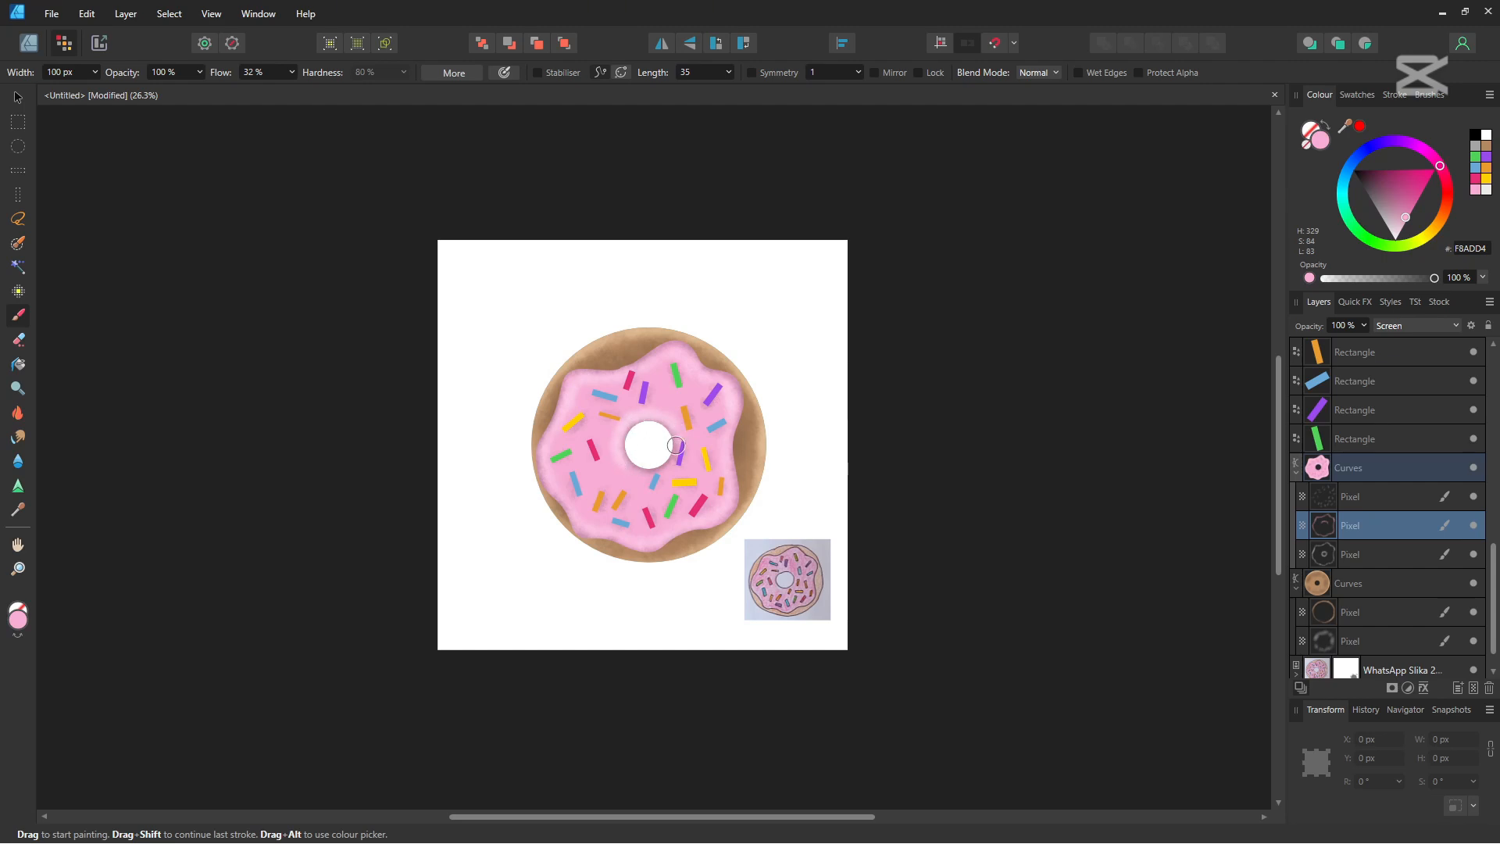
Add a pixel layer and nest it inside the green sprinkle near the top of the icing
click(1407, 409)
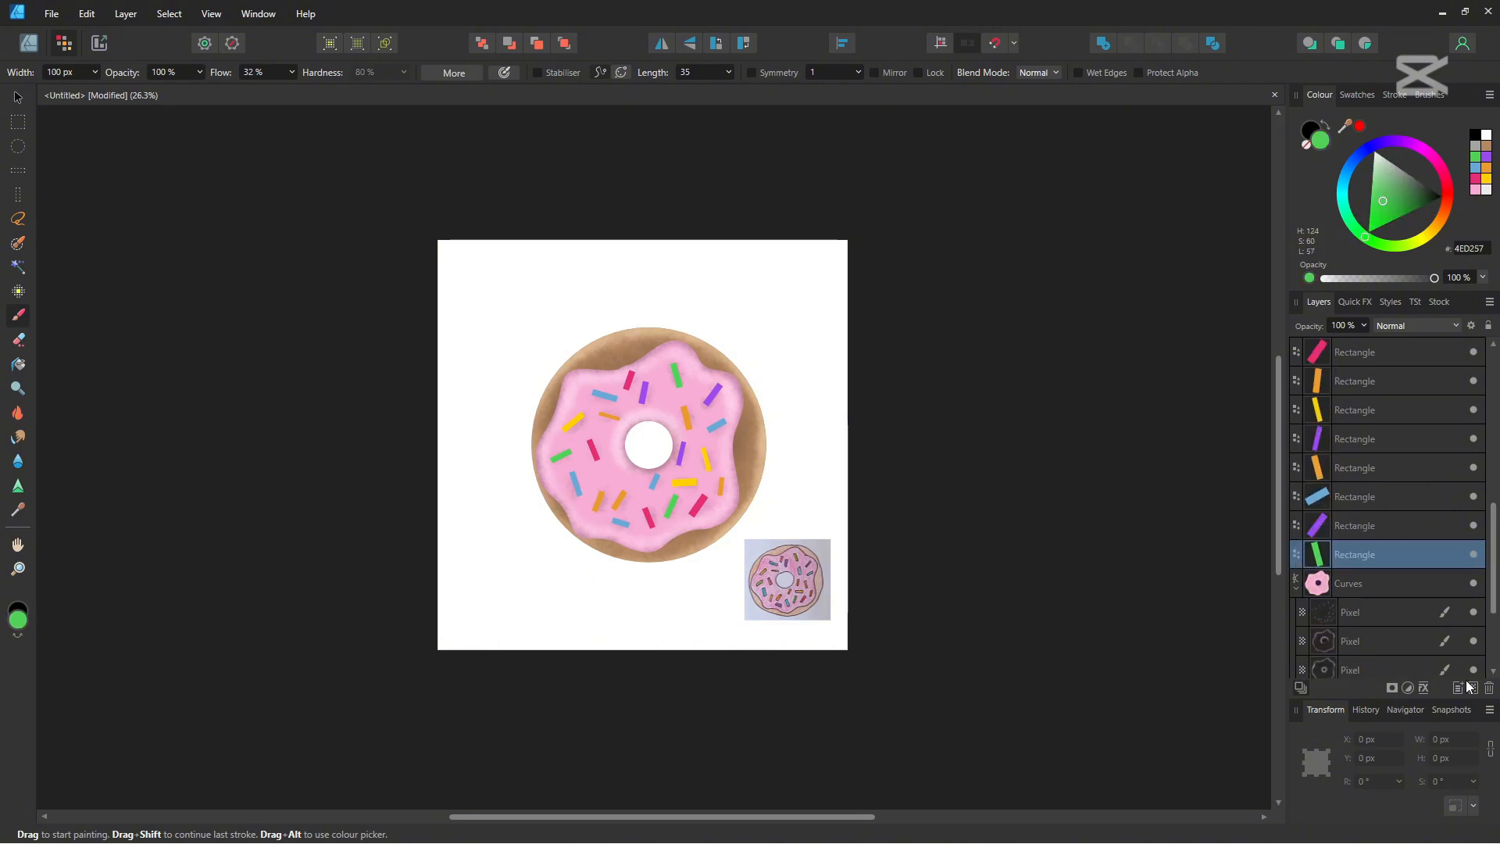
click(1474, 689)
drag(1411, 556, 1403, 586)
click(1425, 325)
click(1418, 384)
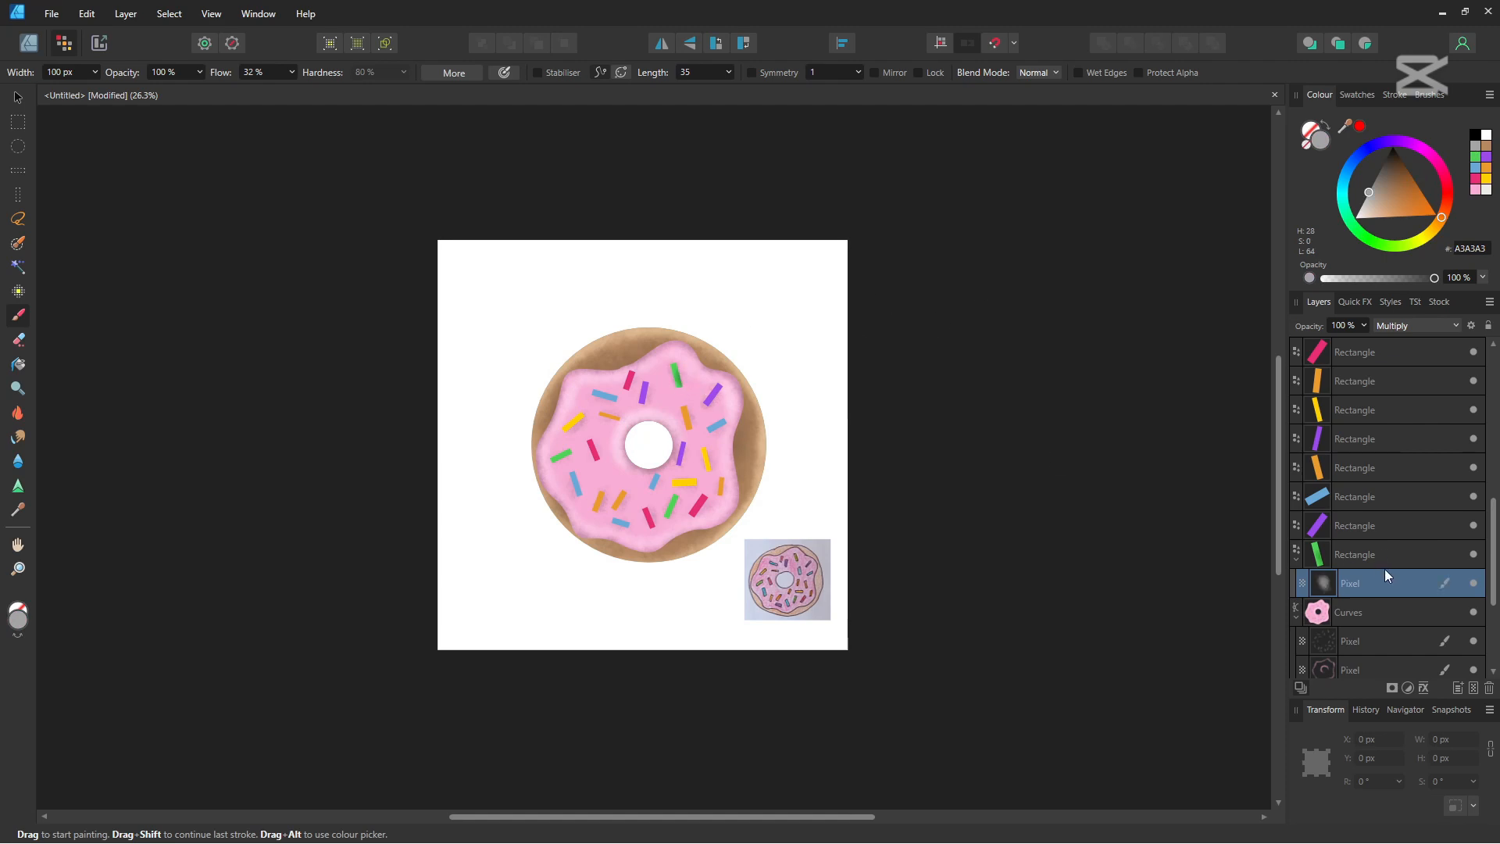
key(ctrl+z)
key(ctrl+z)
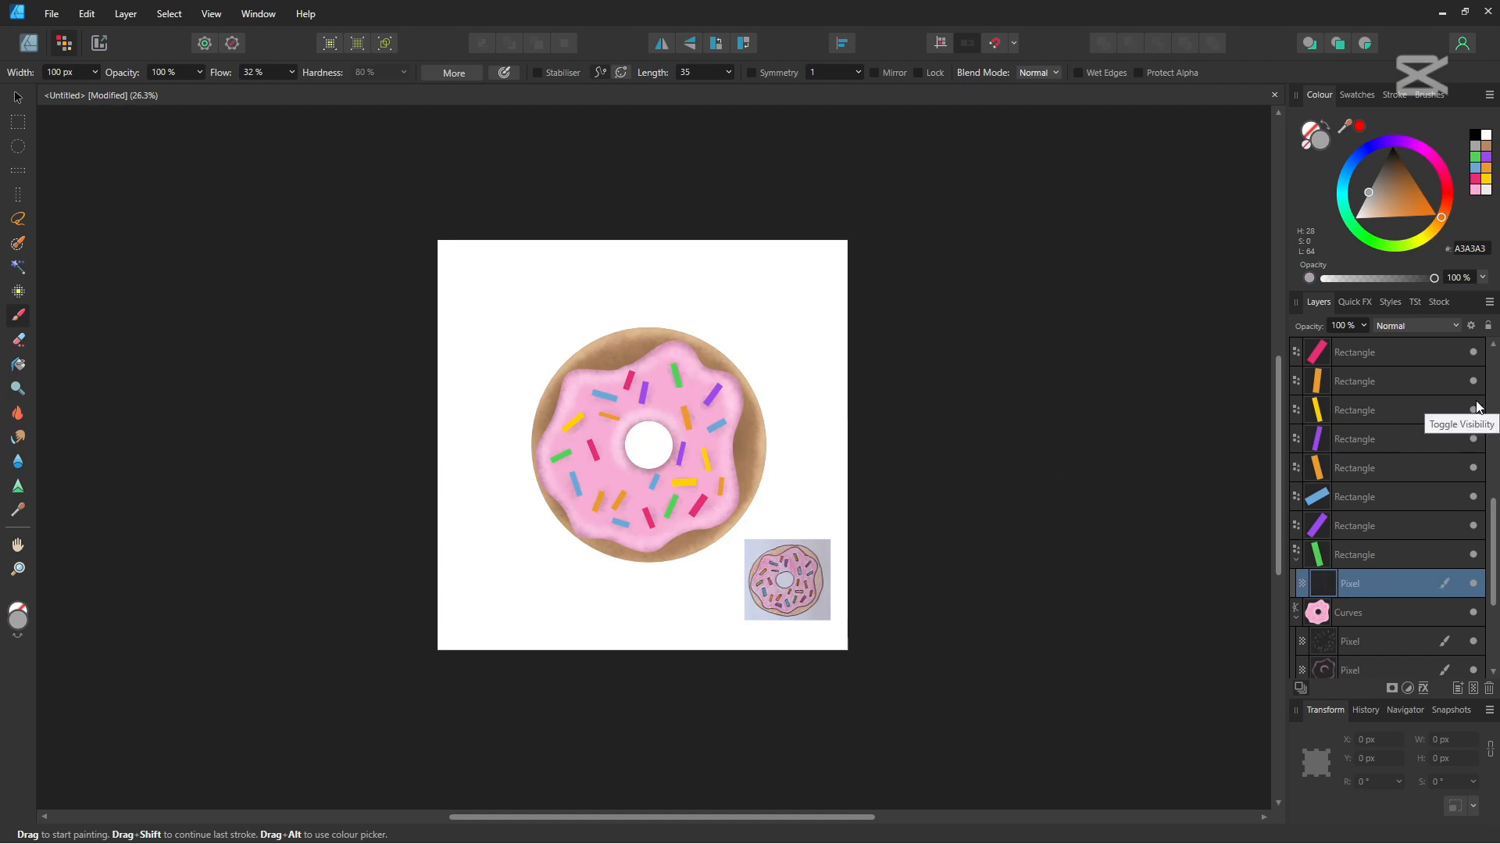
Set the green sprinkle's pixel layer to Screen and paint green 4ED257 highlights over the sprinkle
click(1421, 327)
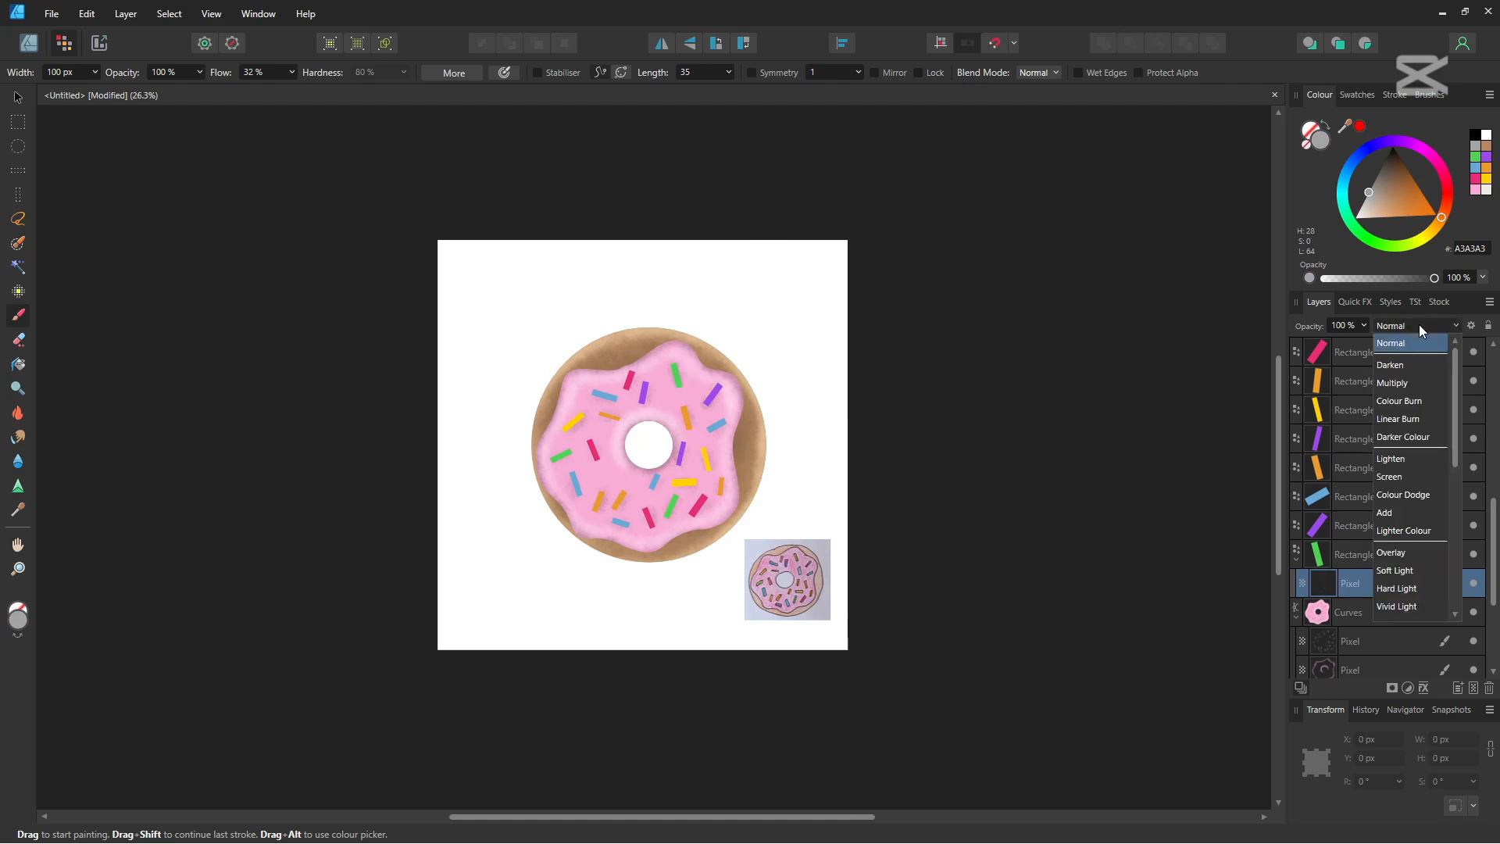
click(1402, 476)
click(1475, 159)
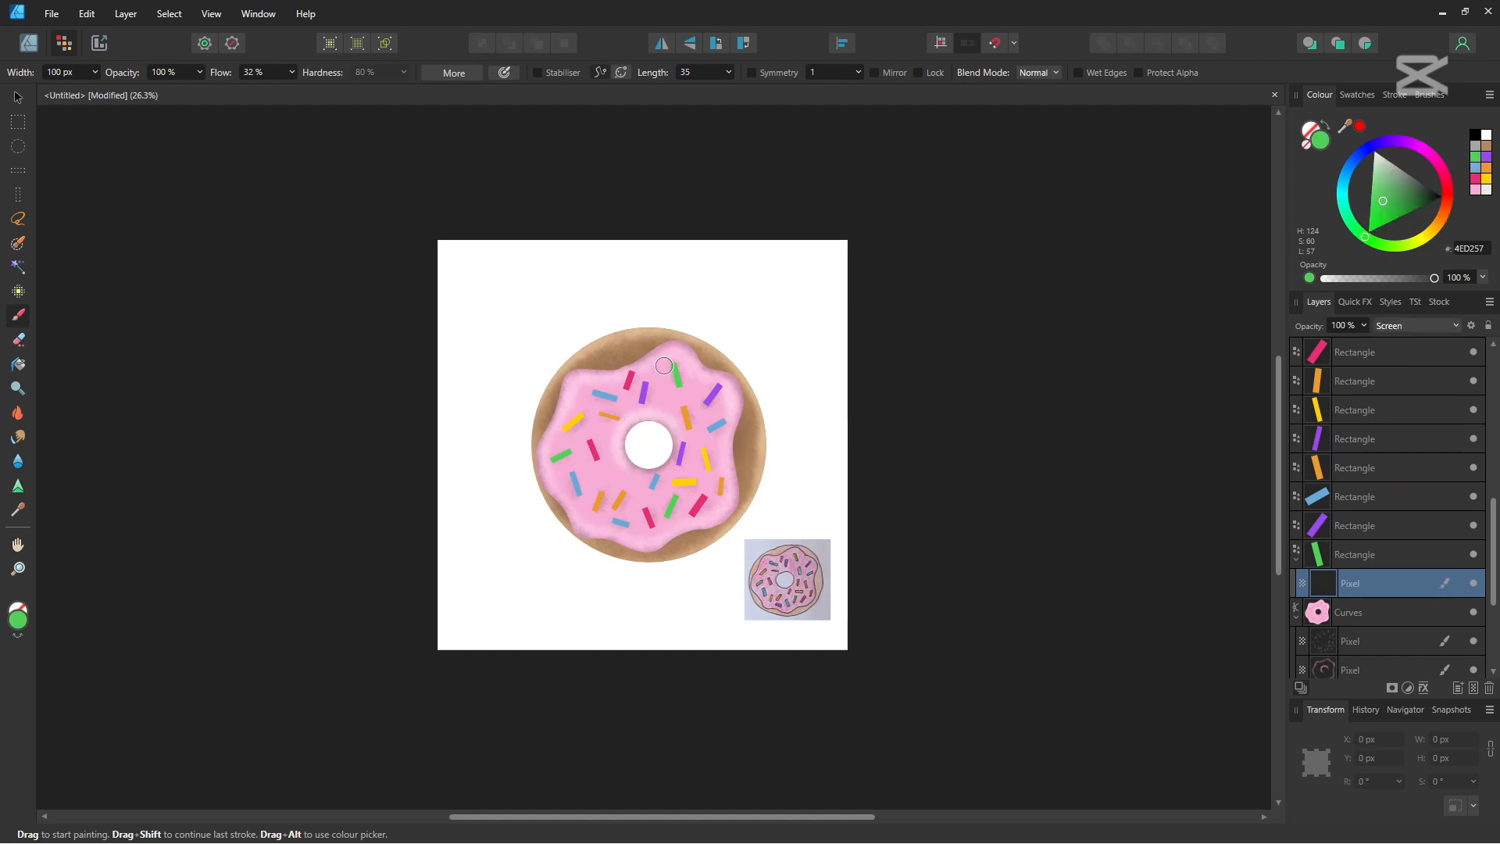
drag(664, 365, 673, 389)
Add a Screen pixel layer inside the purple sprinkle at the icing's upper right and paint it with purple 9E4BED highlights
click(1377, 555)
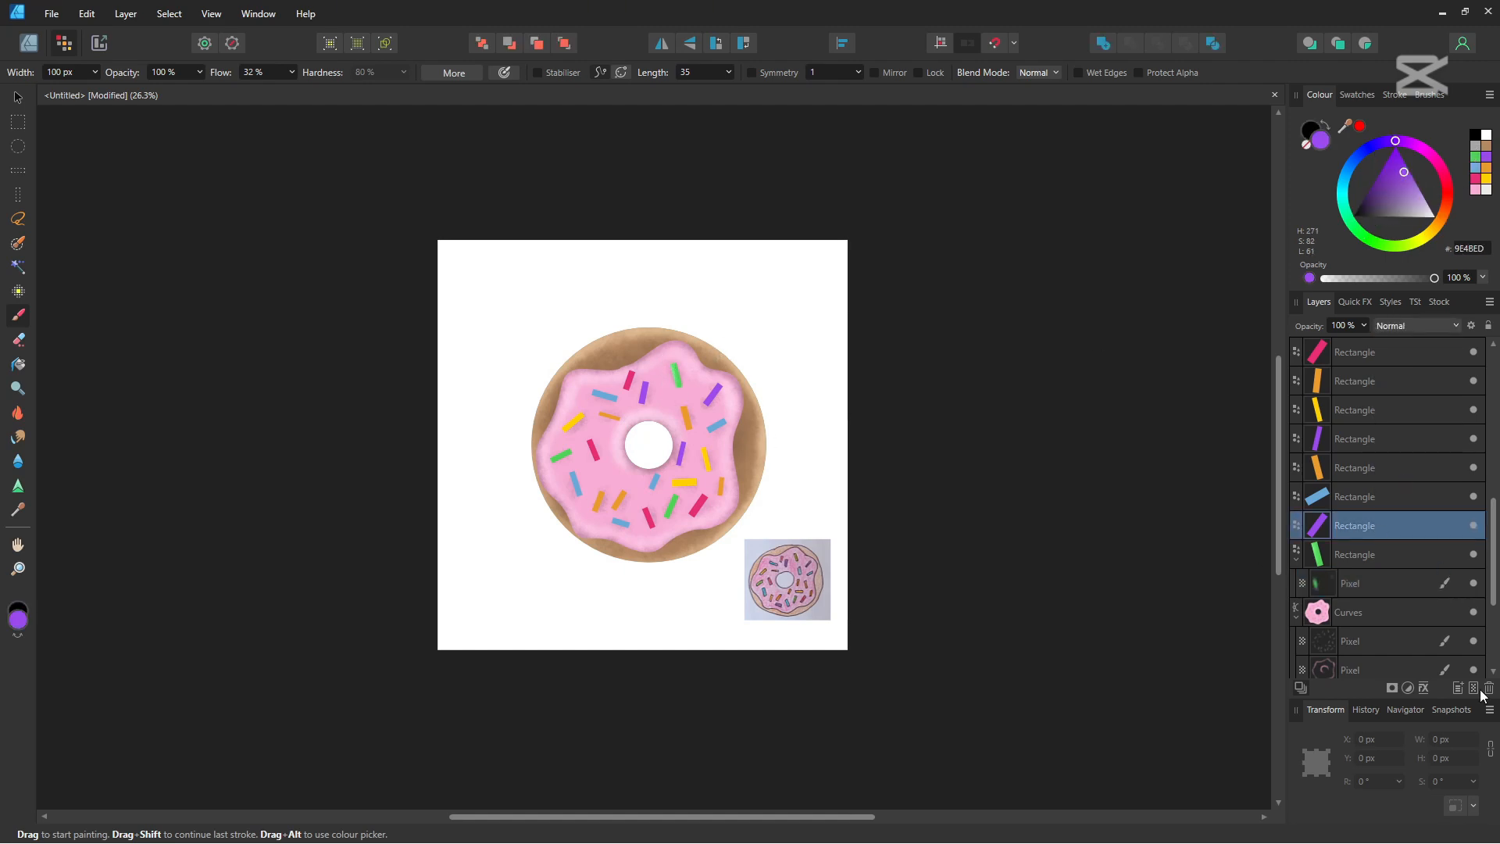
key(ctrl+shift+n)
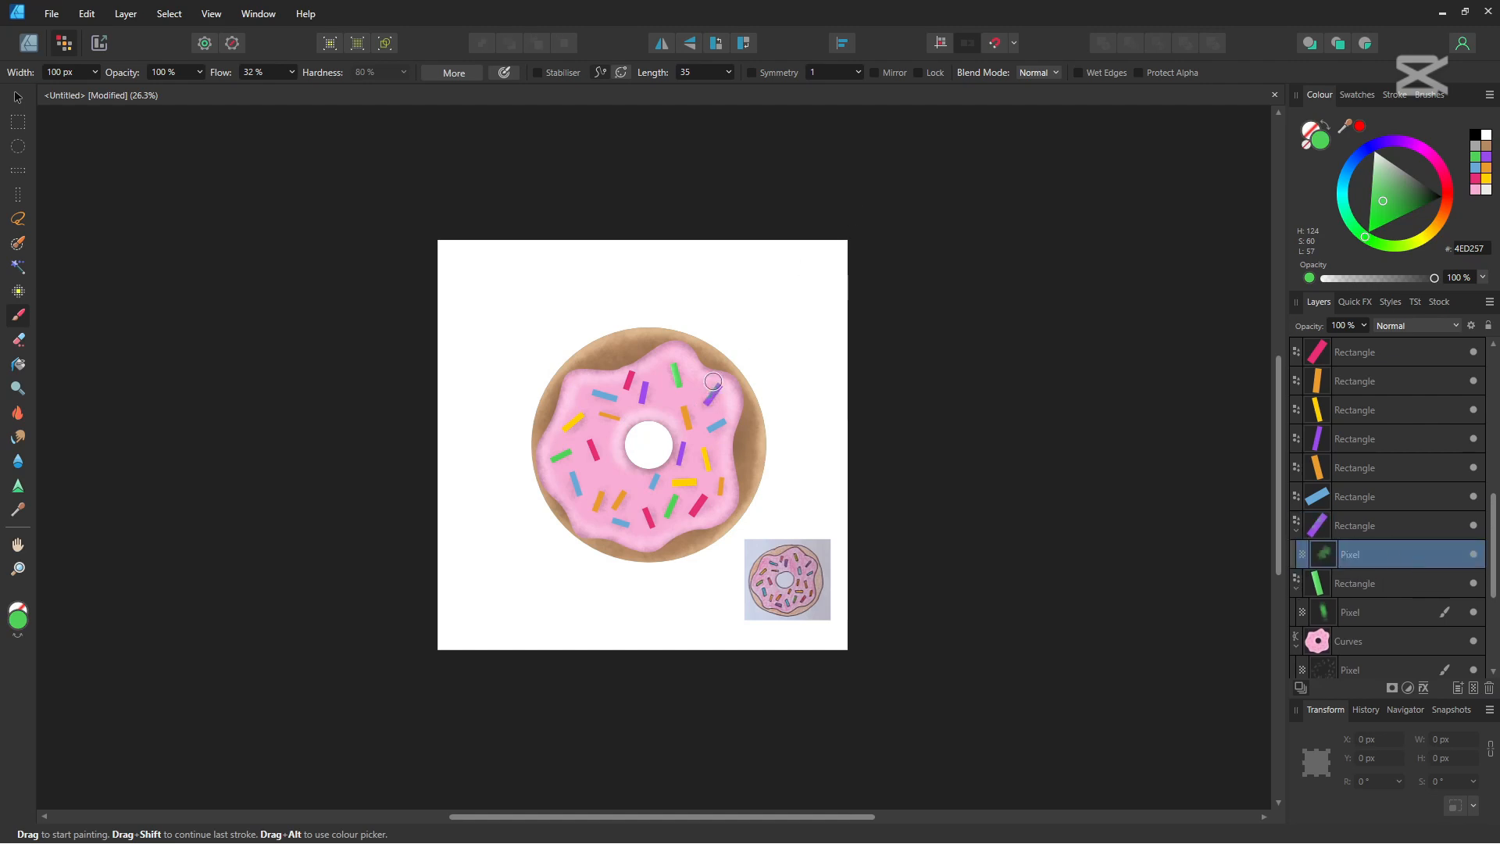
click(1485, 158)
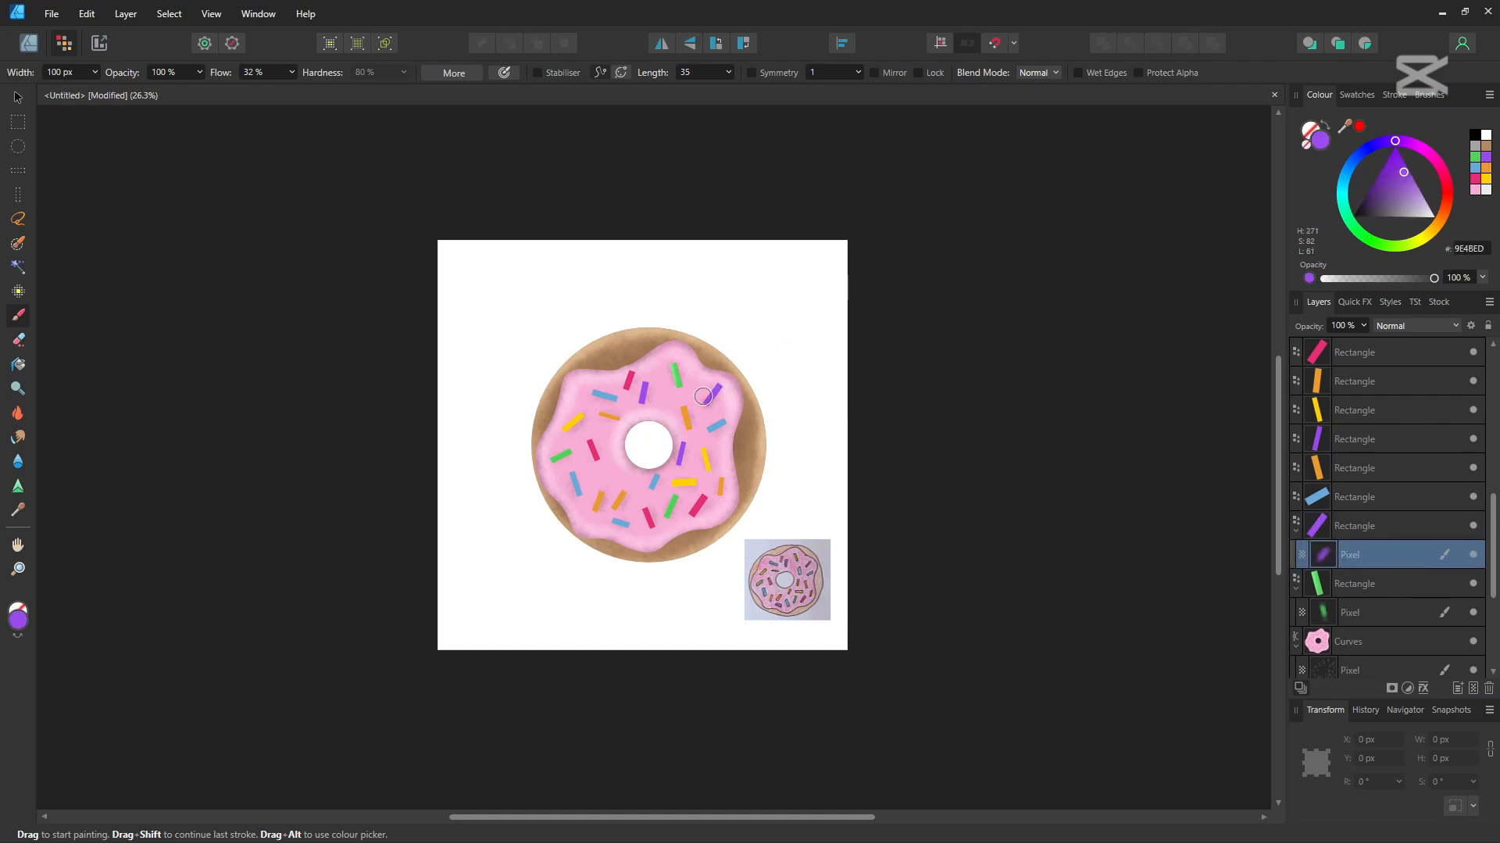
click(1438, 325)
click(1420, 478)
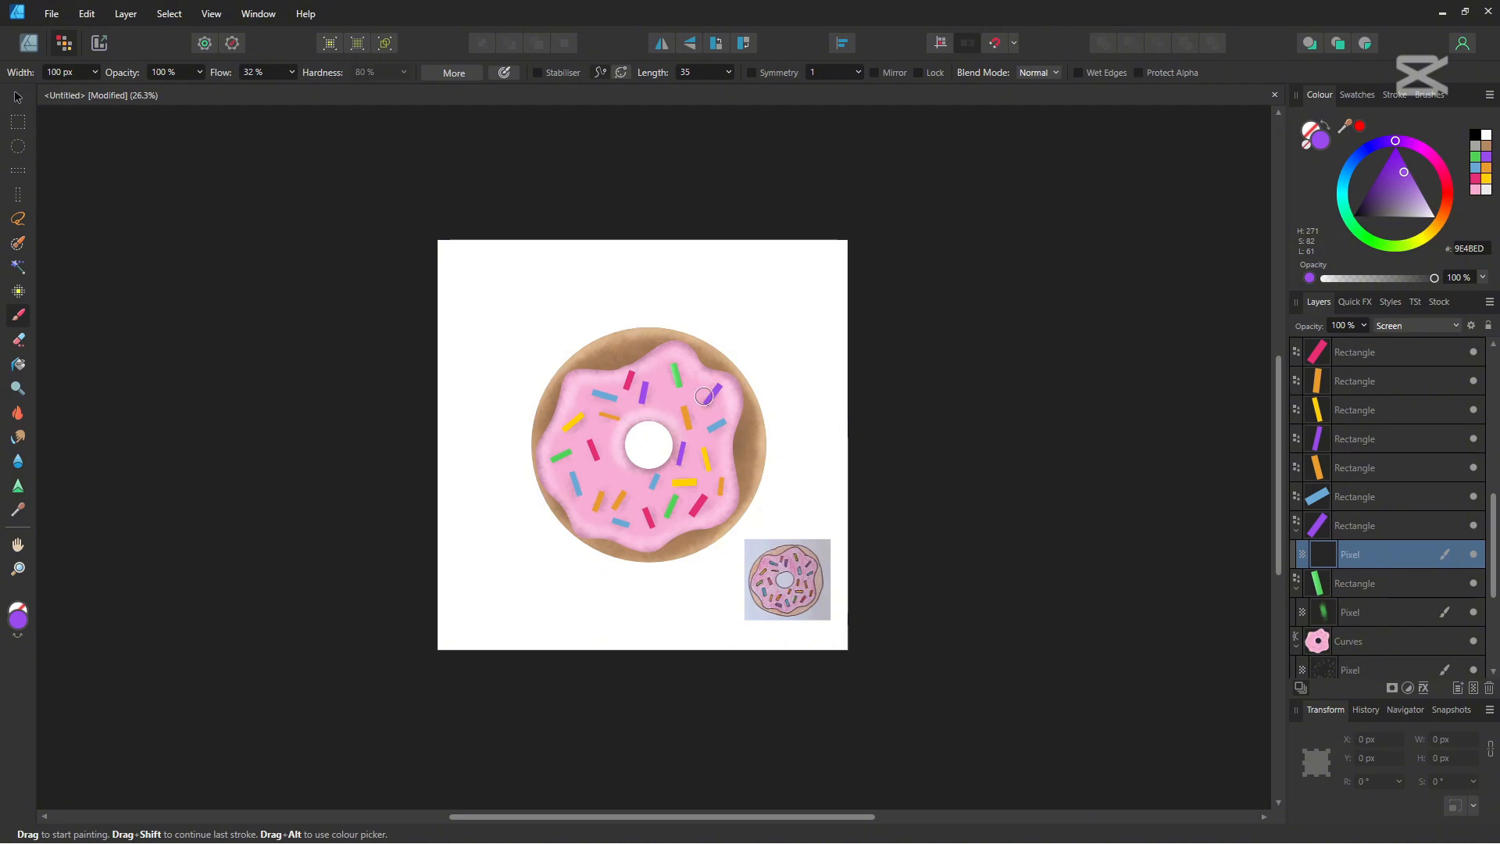
drag(704, 396, 711, 389)
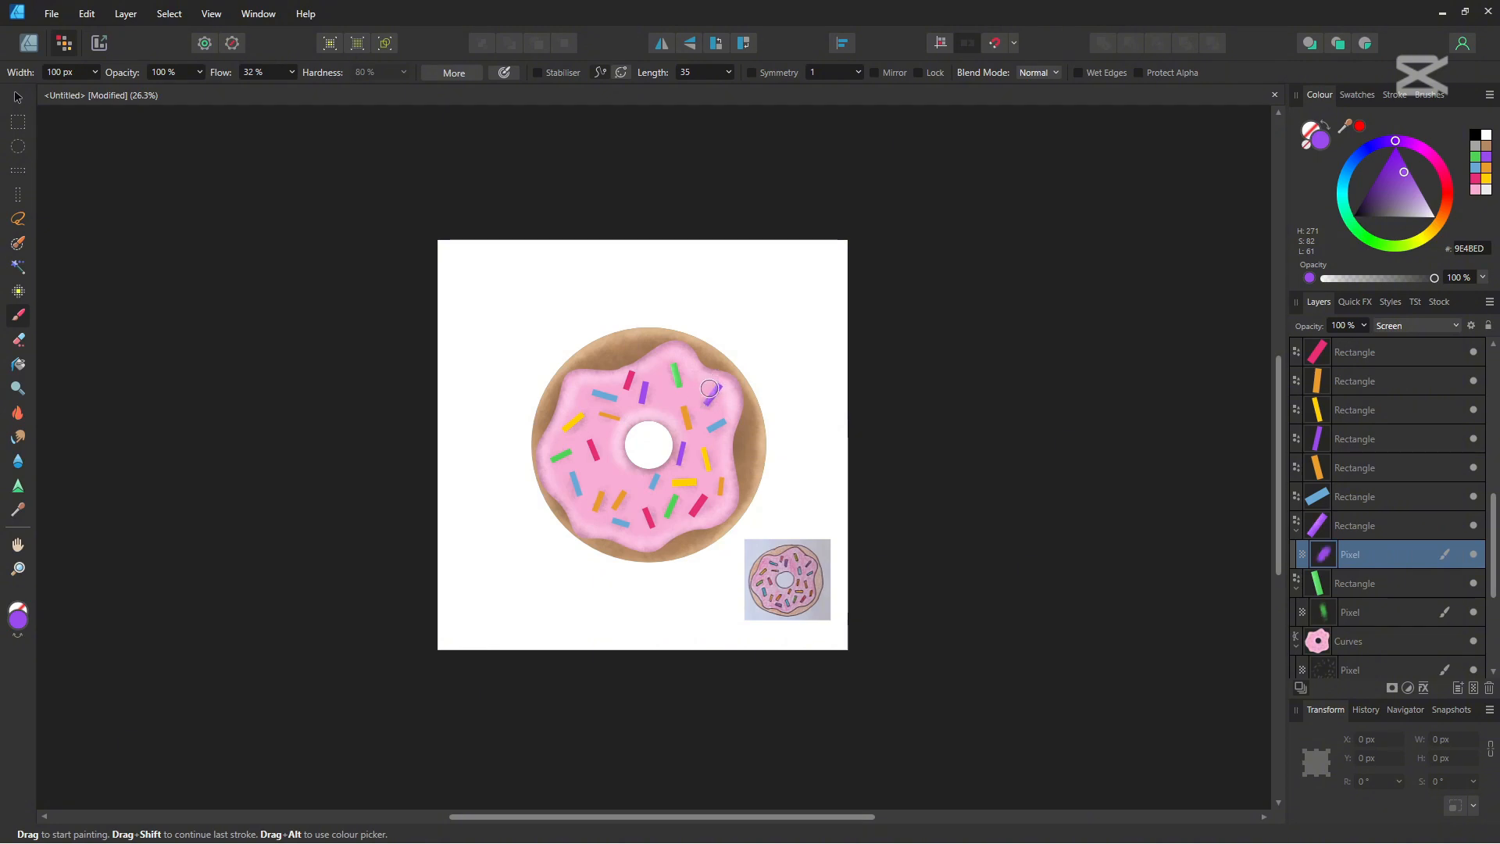
Add a Screen pixel layer inside the blue sprinkle below the upper-right purple one and paint purple 9E4BED highlights on it
click(1375, 500)
key(ctrl+shift+n)
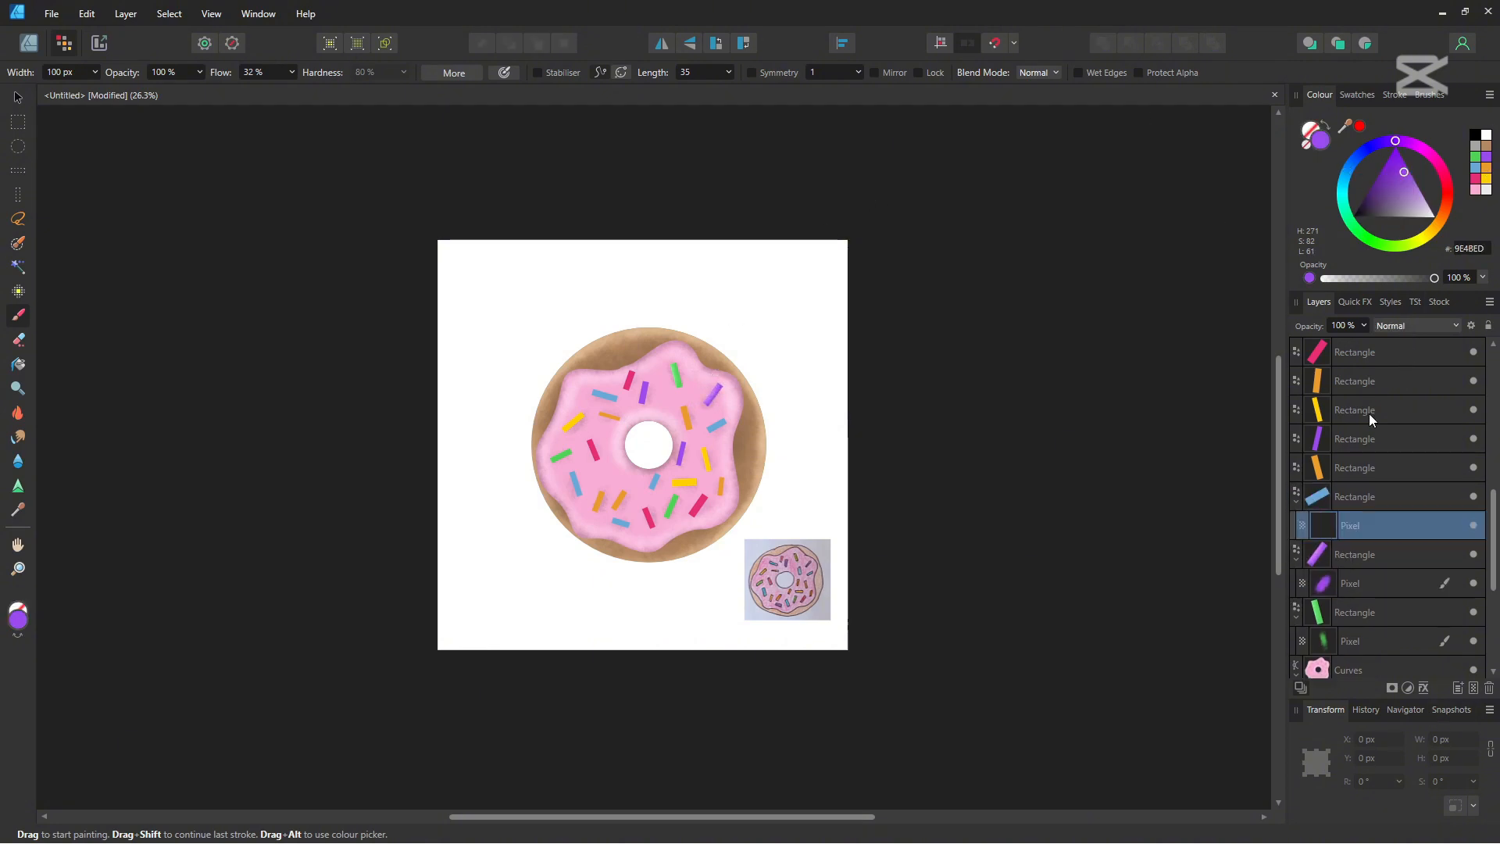
click(1409, 325)
click(1419, 480)
drag(709, 422, 722, 414)
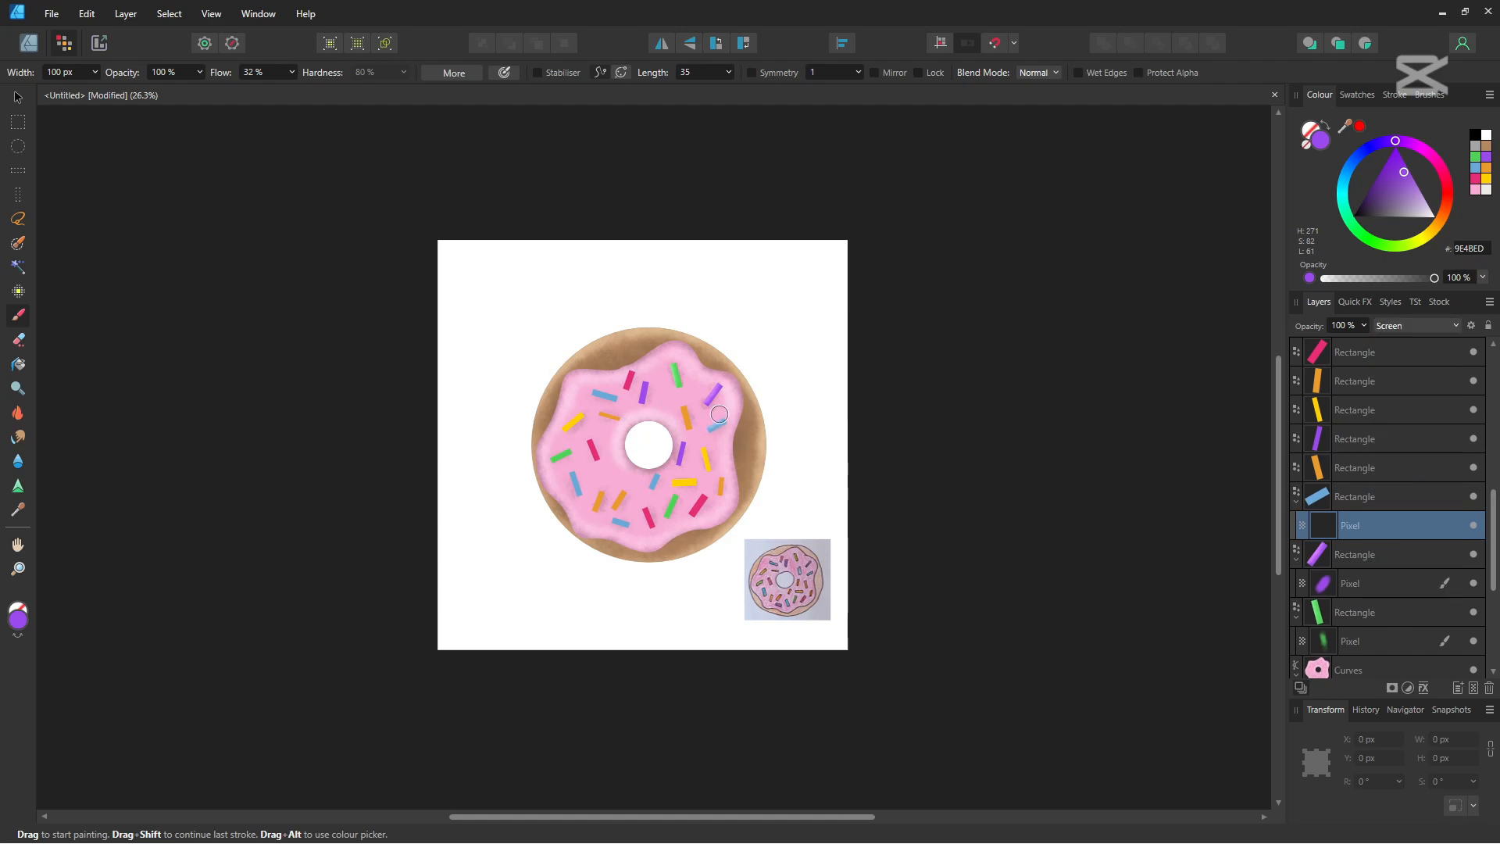
Add a Screen pixel layer inside the orange sprinkle above and right of the hole and paint orange EA9A2C highlights
click(1396, 471)
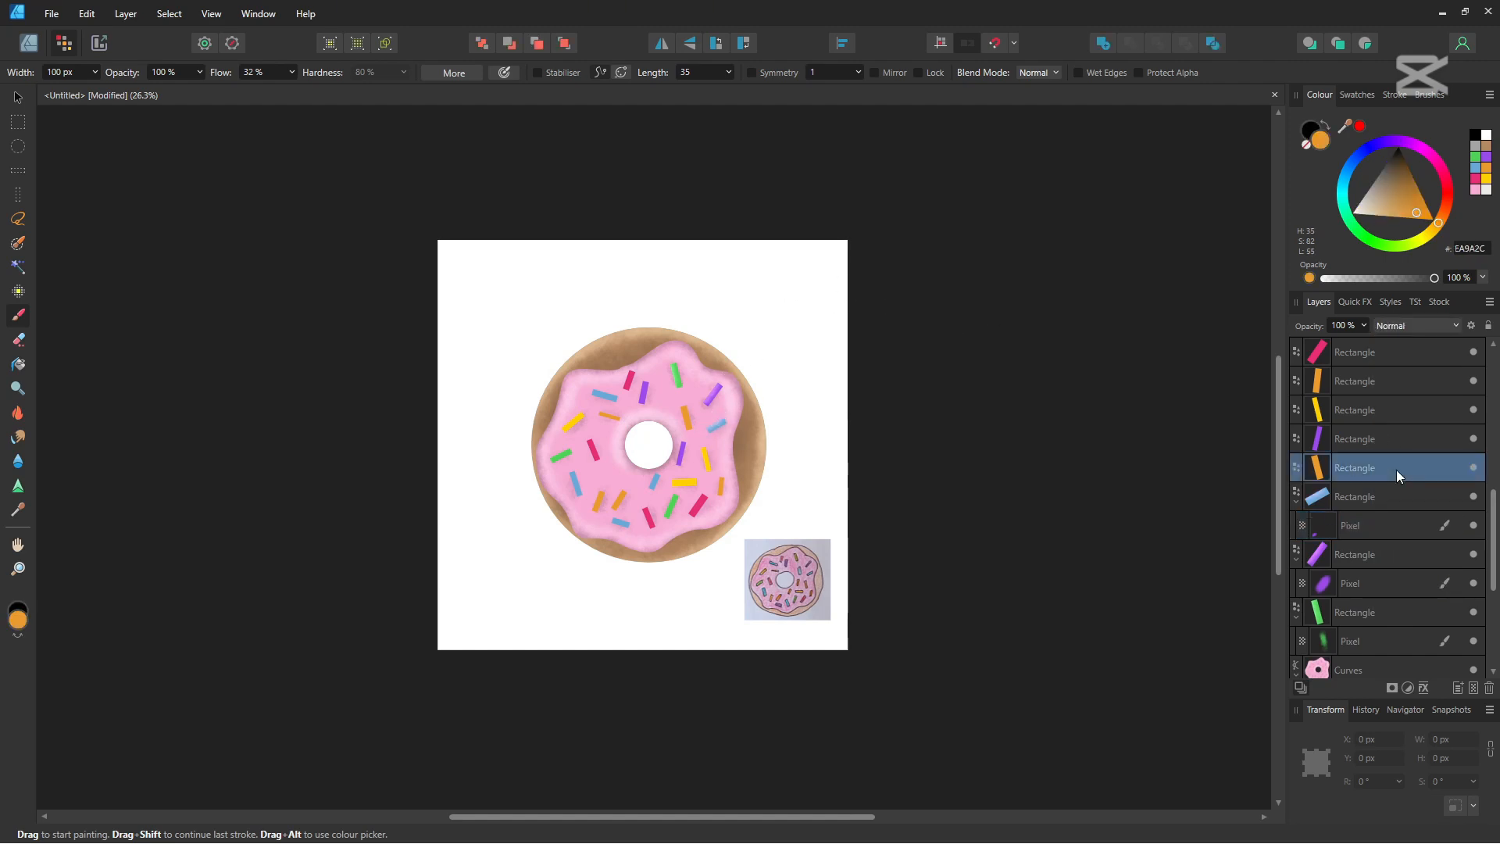
click(1475, 692)
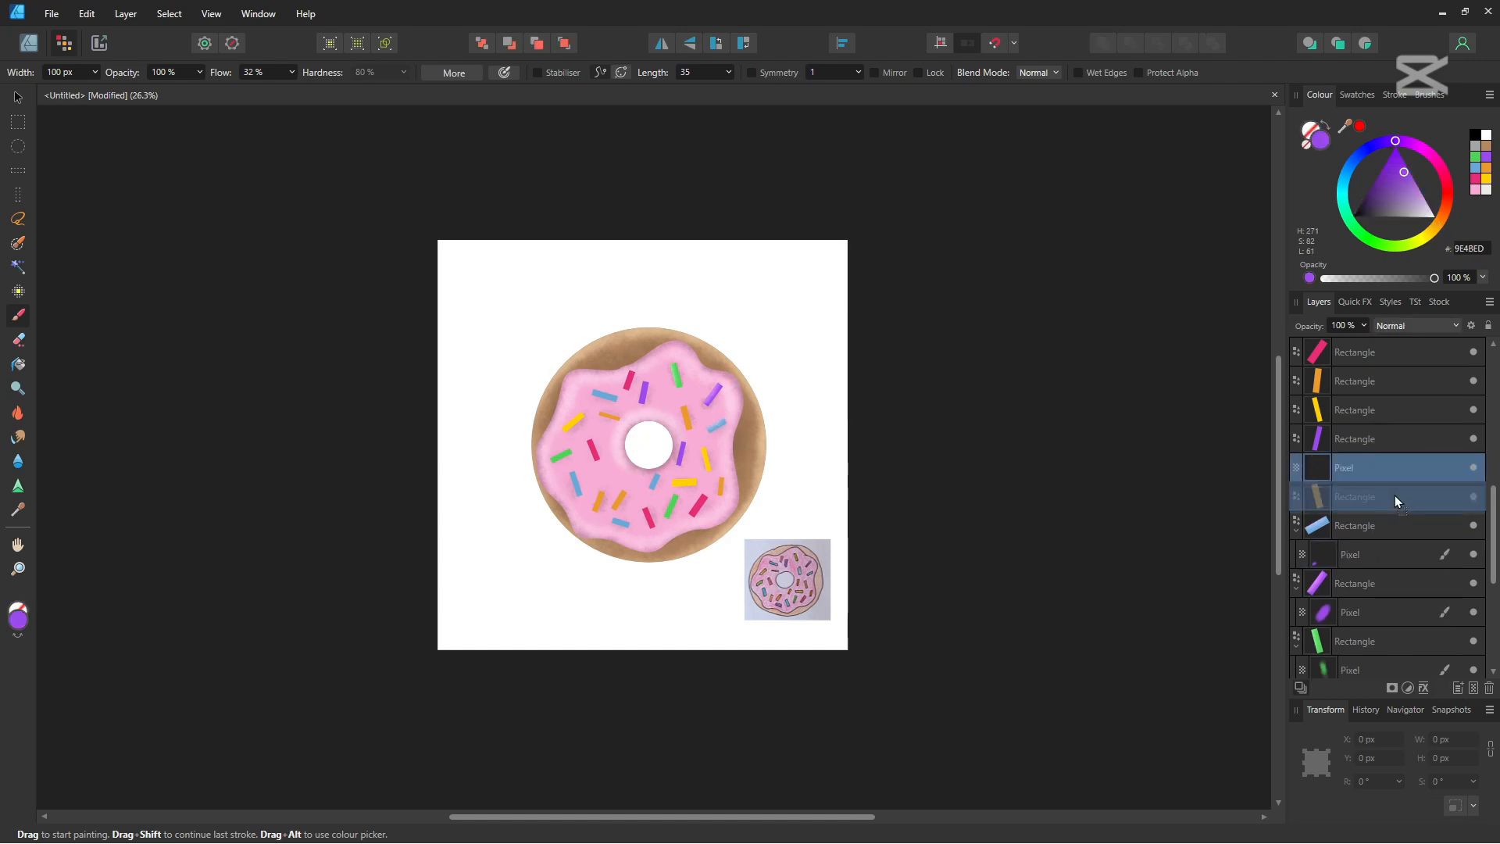
click(1485, 168)
drag(686, 426, 680, 409)
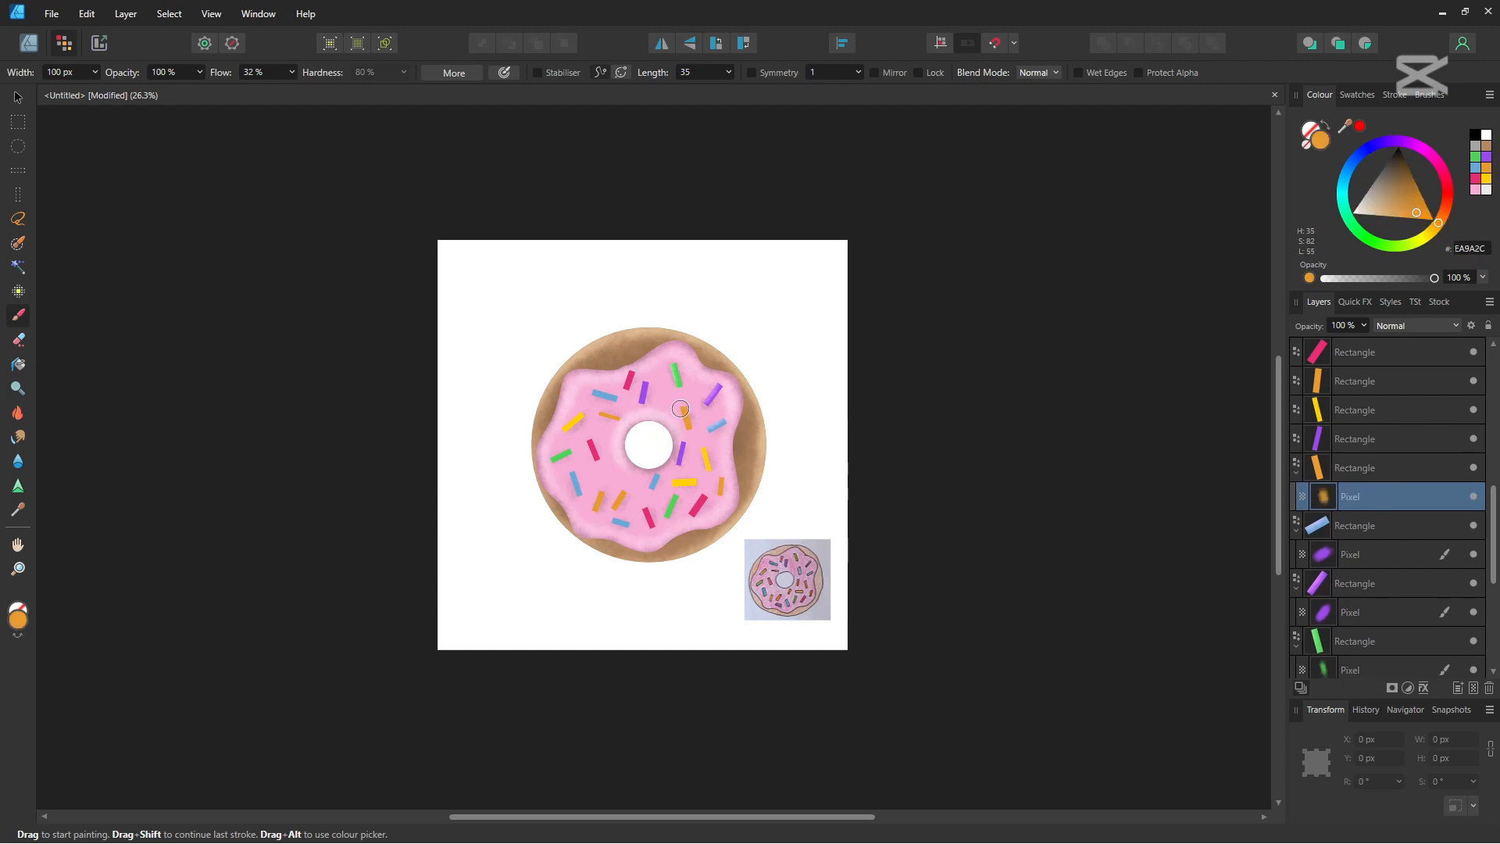
click(1411, 325)
click(1422, 472)
key(ctrl+z)
drag(681, 408, 684, 430)
click(775, 279)
Add a pixel layer inside the purple sprinkle right of the hole, paint it with purple 9E4BED and set it to Screen
click(1379, 439)
click(1474, 687)
drag(1368, 437, 1369, 461)
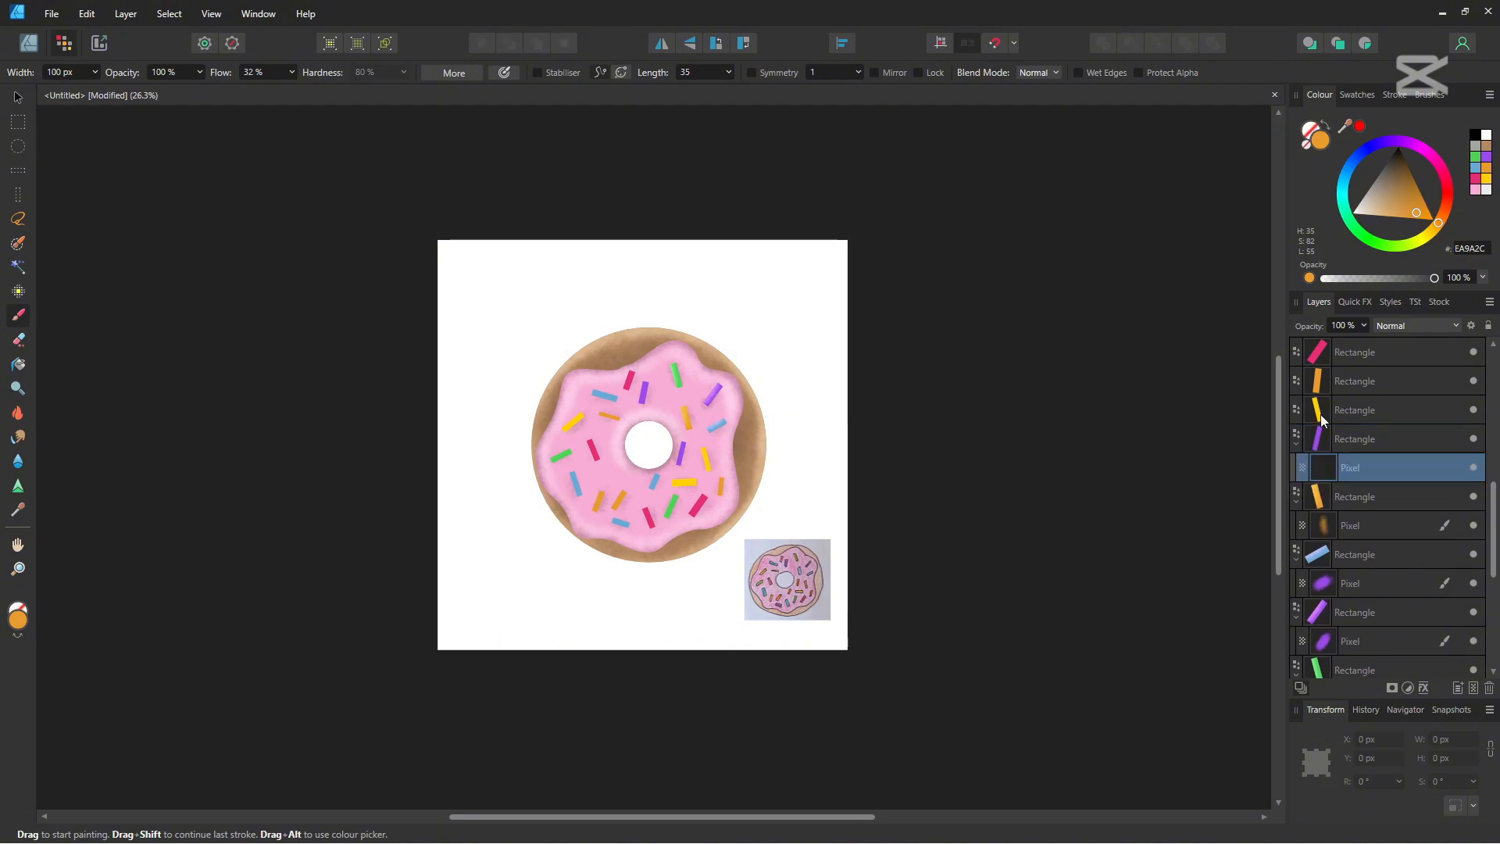
click(1487, 159)
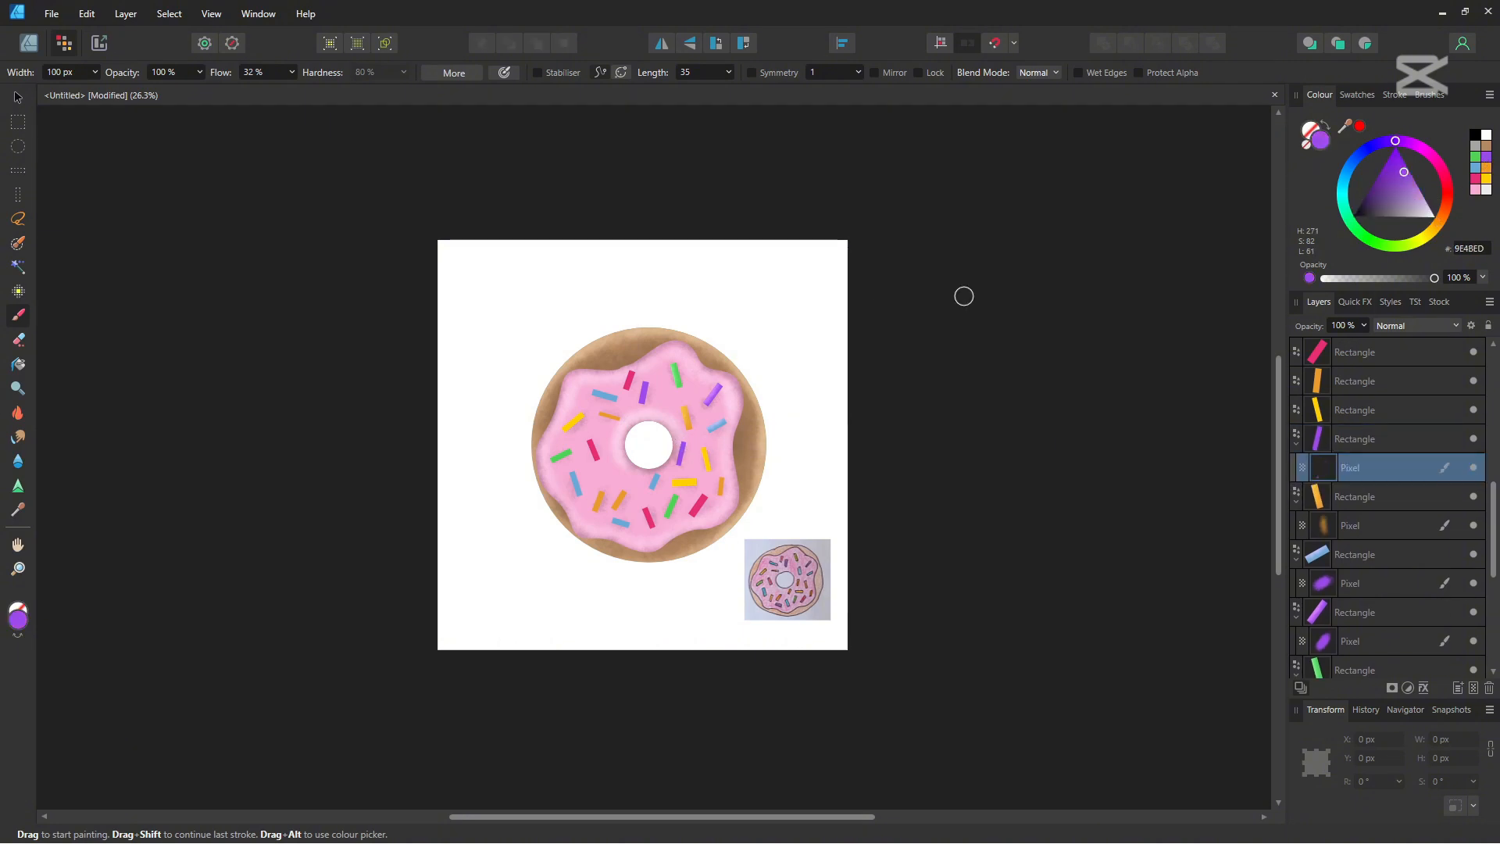
click(1416, 325)
click(1398, 481)
Add a Screen pixel layer inside the yellow sprinkle near the icing's right edge and paint yellow FFD000 highlights
click(1380, 408)
click(1473, 687)
drag(1361, 434, 1363, 439)
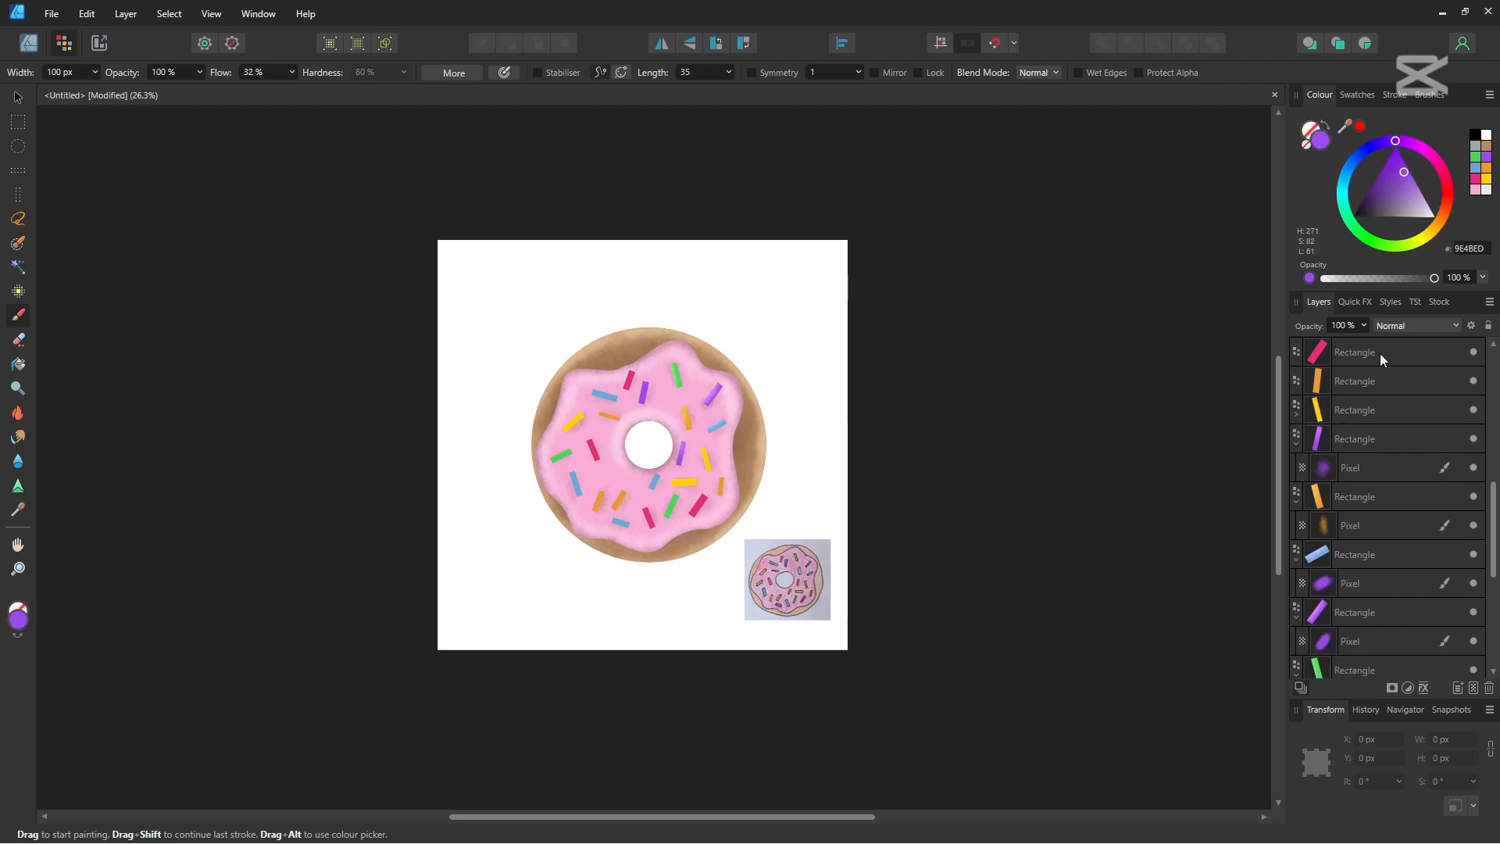
click(1416, 325)
click(1399, 480)
click(1485, 181)
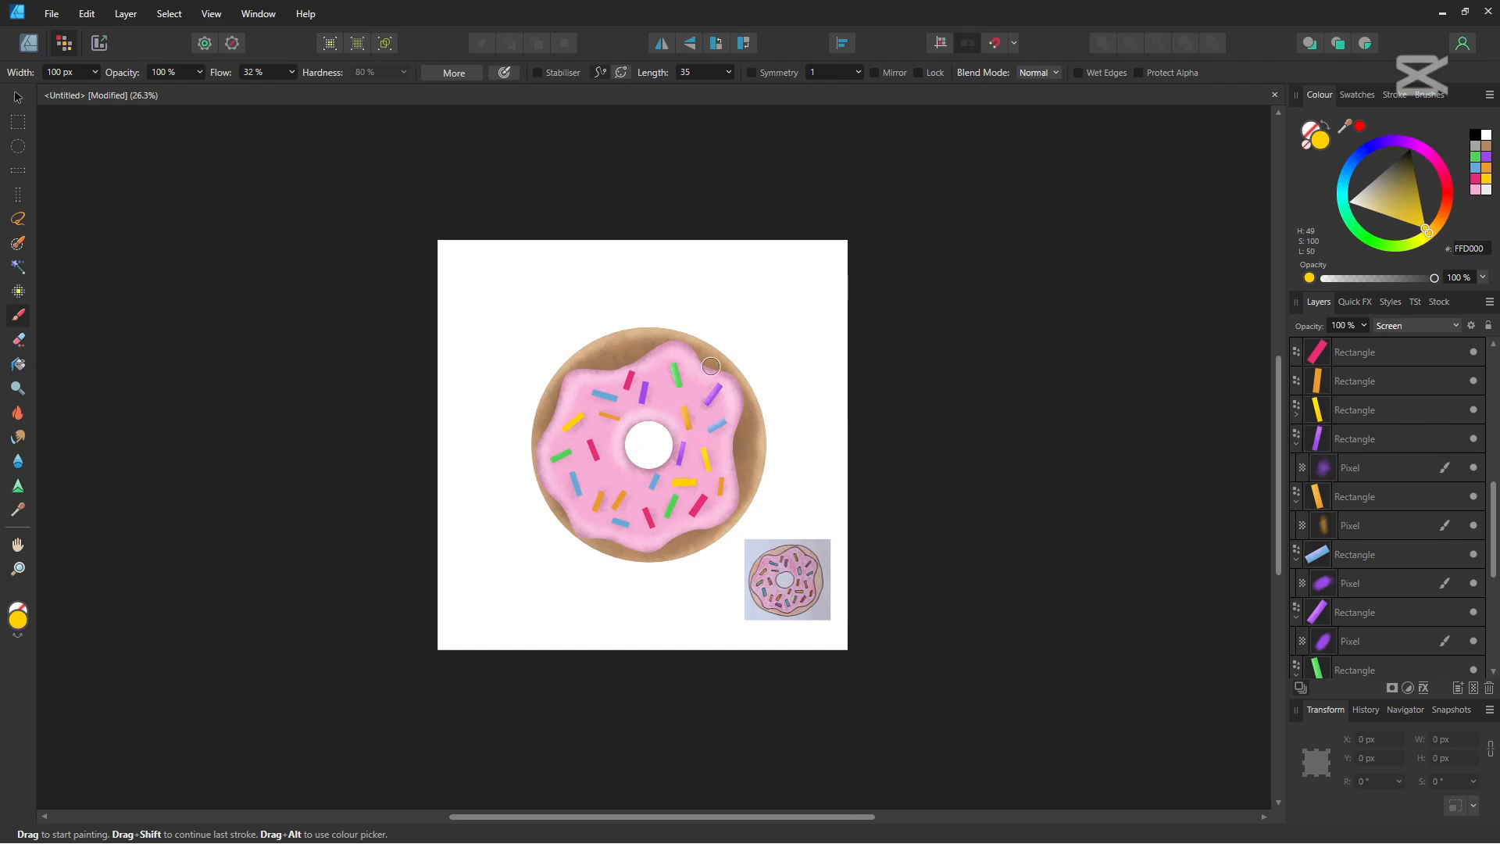
Add a pixel layer inside the orange sprinkle at the icing's lower right, set it to Screen and paint orange EA9A2C highlights
scroll(1393, 442, up, 1)
click(1382, 470)
click(1474, 687)
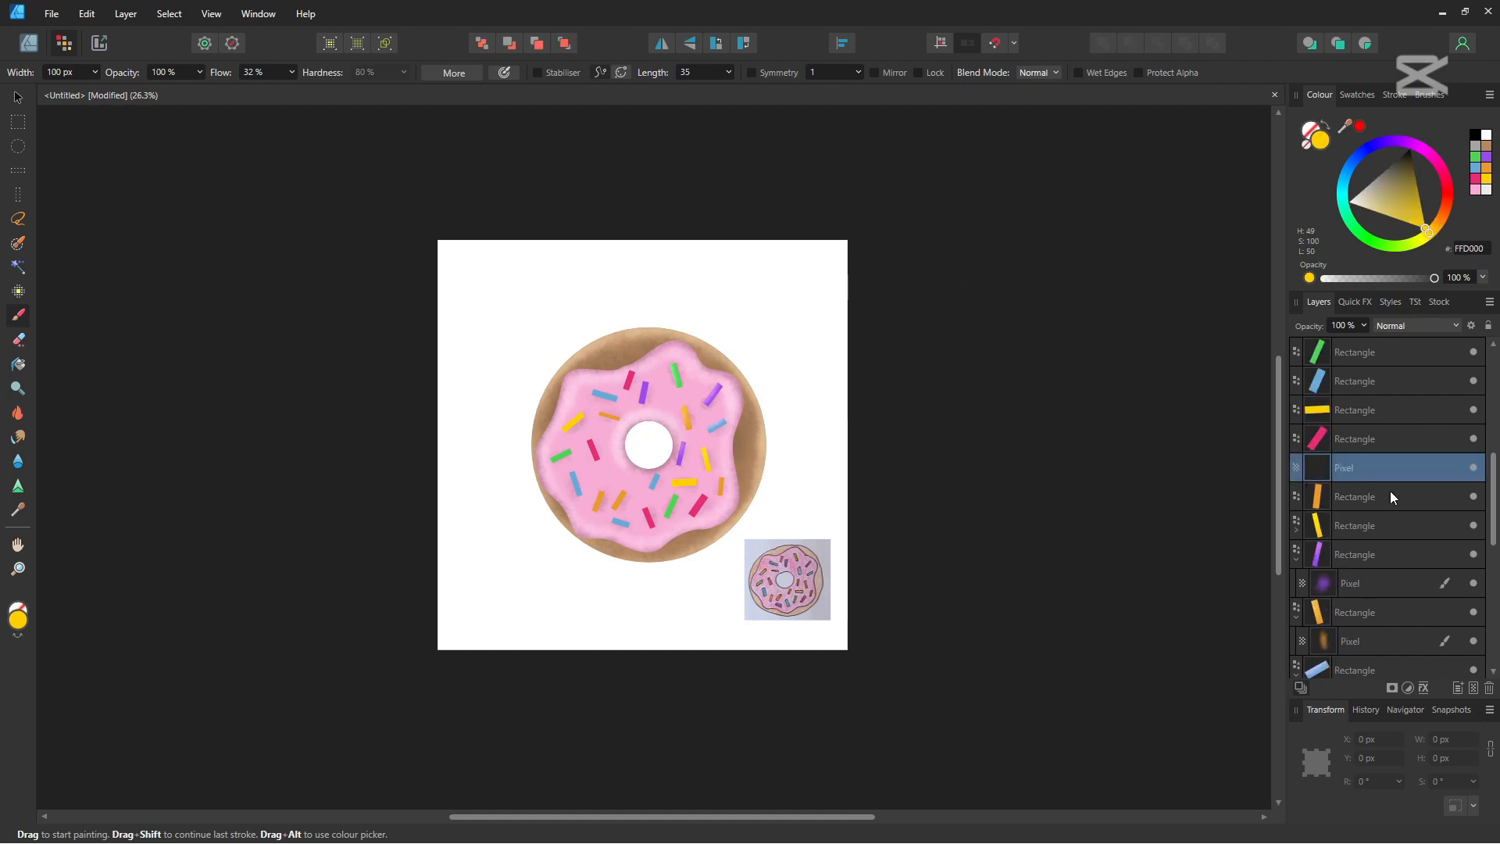
drag(1391, 472, 1394, 487)
click(1416, 325)
click(1416, 378)
click(1487, 169)
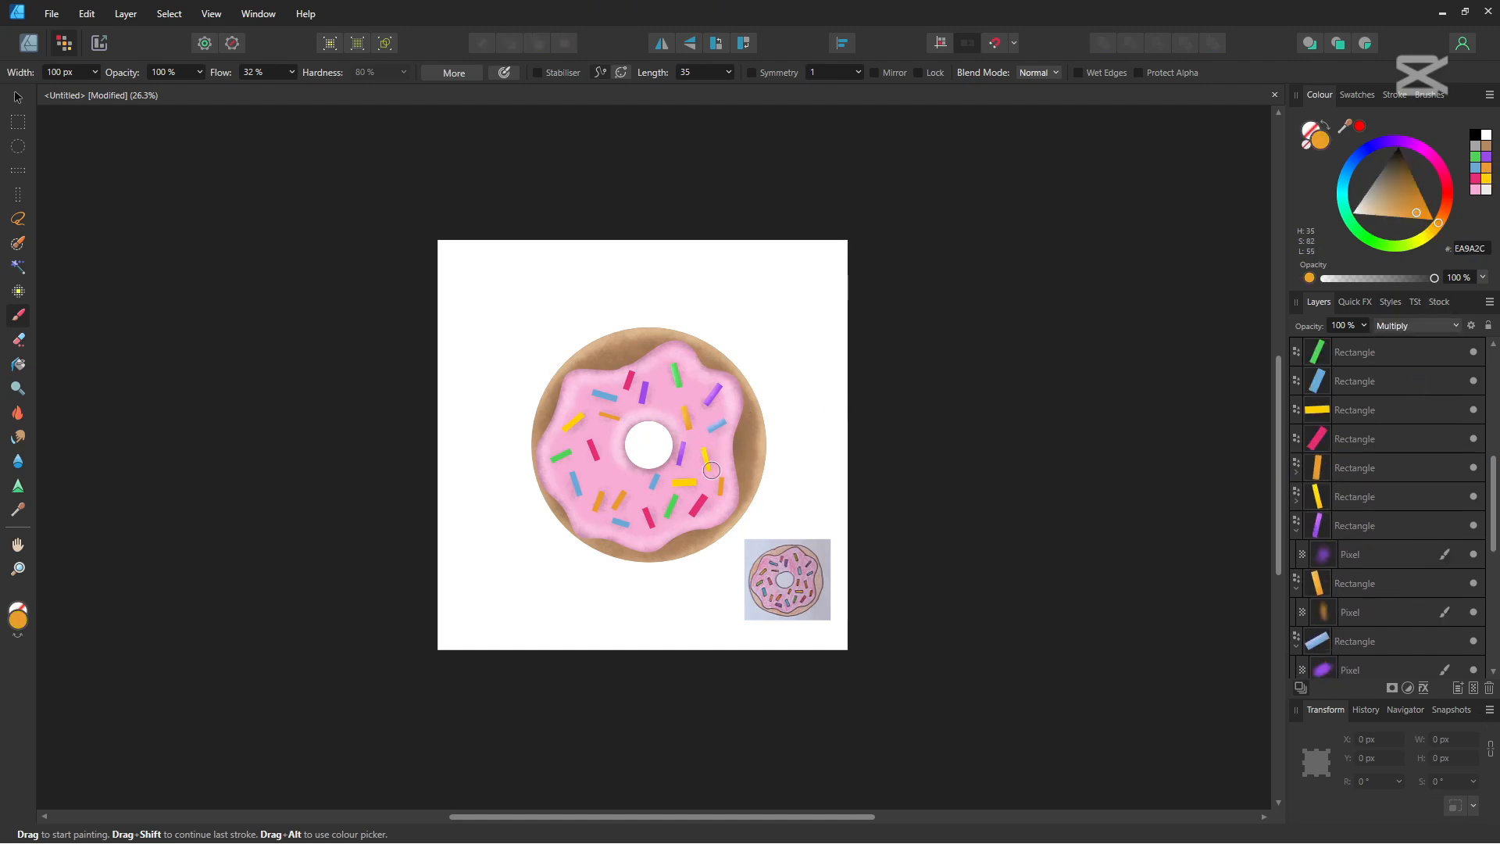
click(1415, 325)
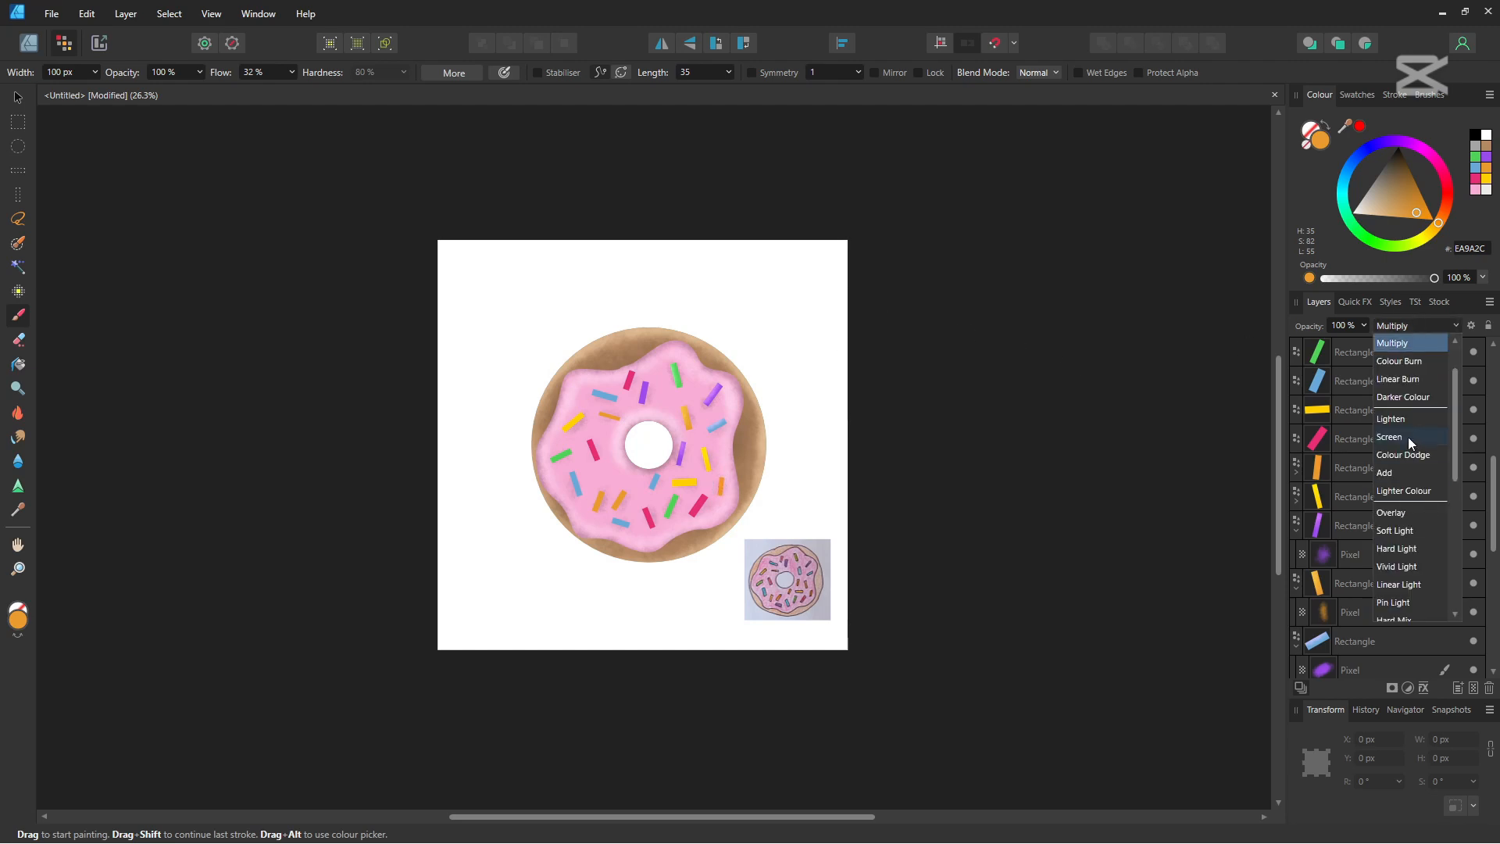
click(1409, 437)
click(1430, 324)
click(1416, 476)
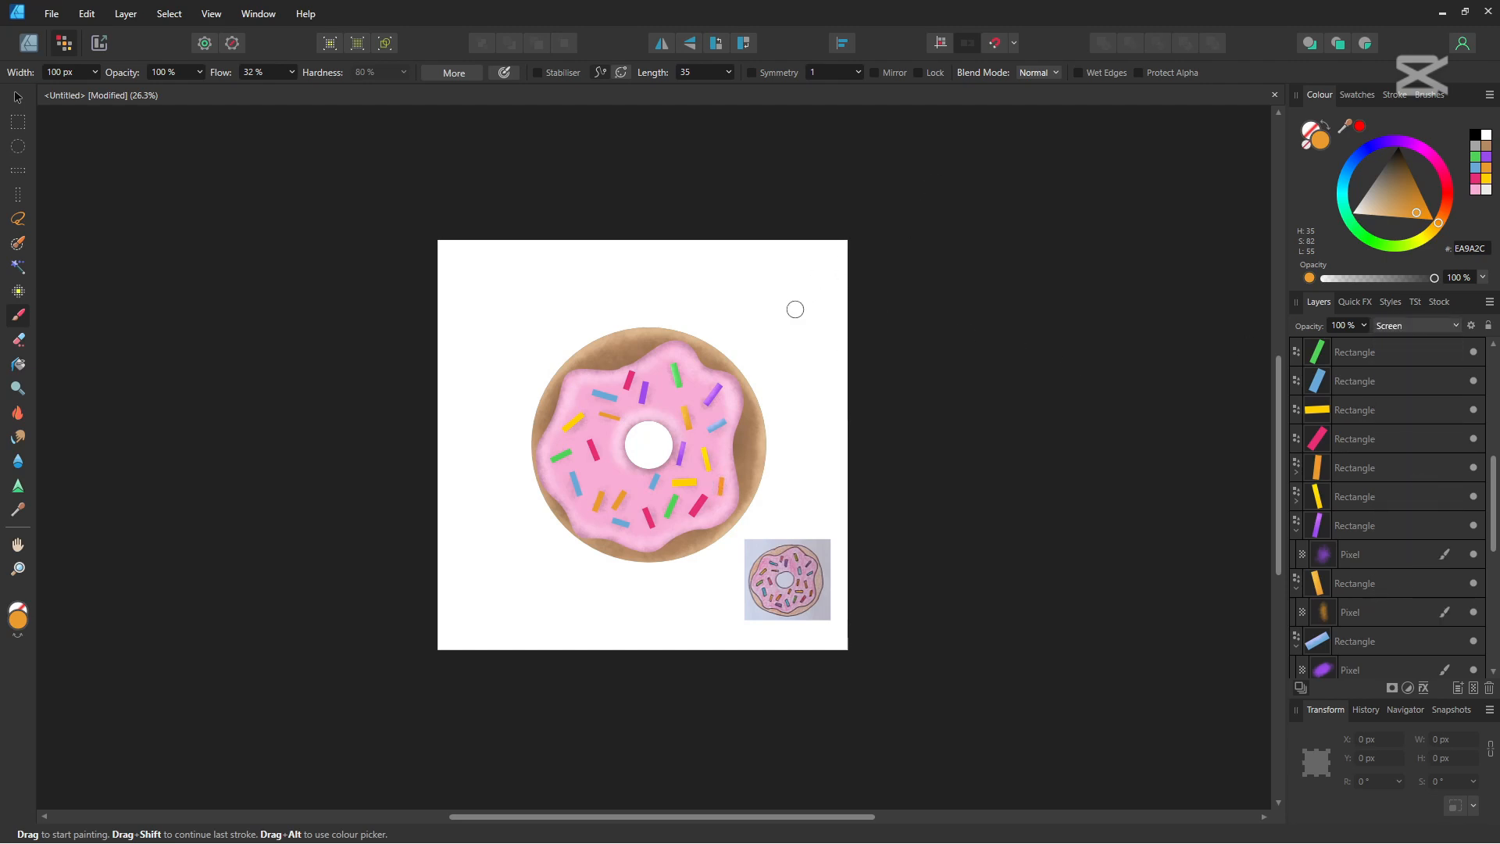
Give the magenta sprinkle at the icing's lower right a nested Screen pixel layer and paint magenta E72E76 highlights
click(1399, 439)
click(1419, 325)
click(1424, 475)
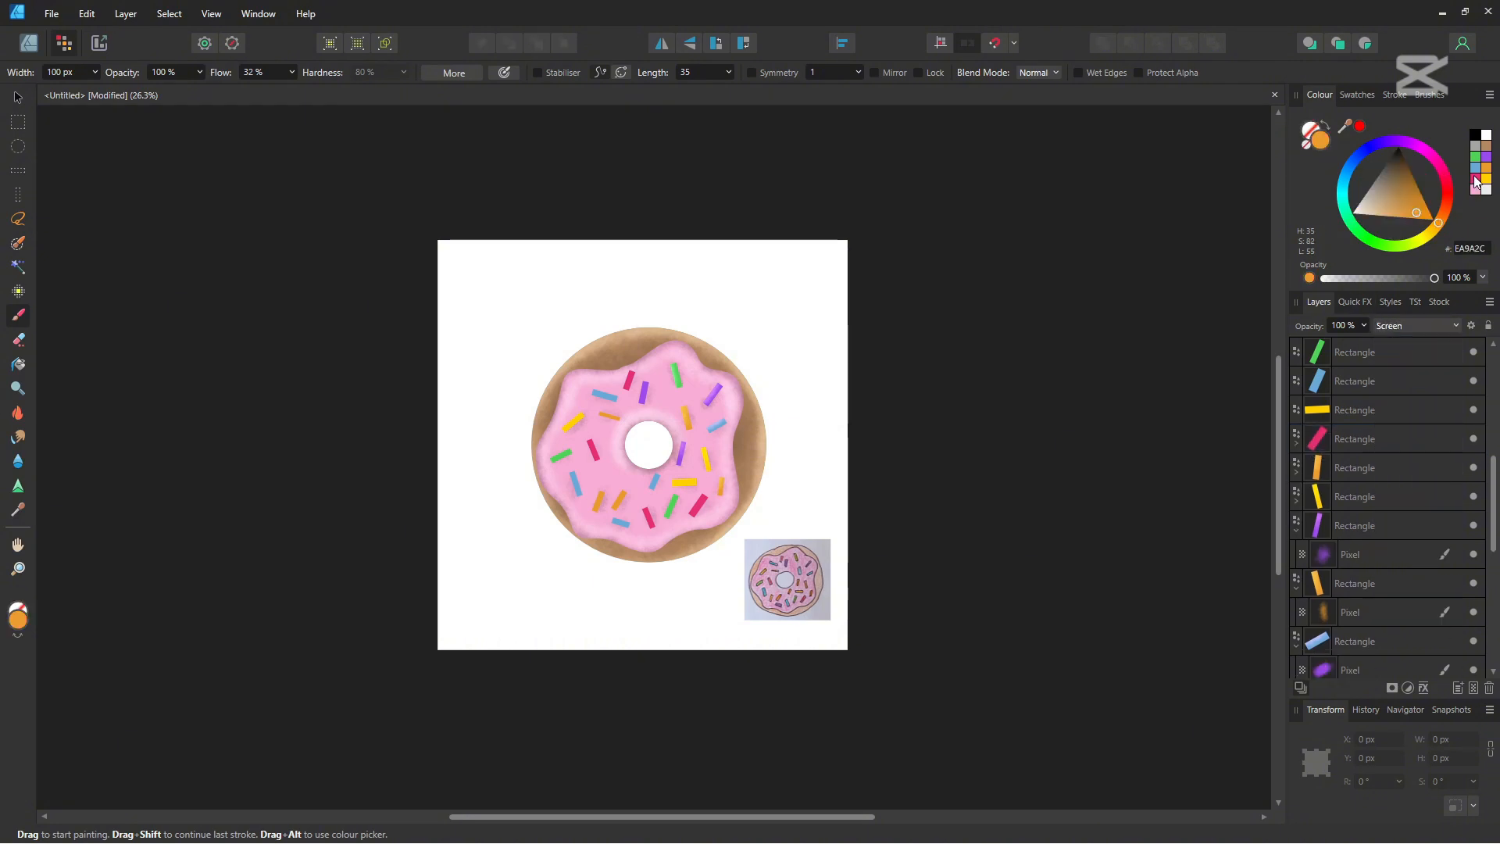
click(1475, 179)
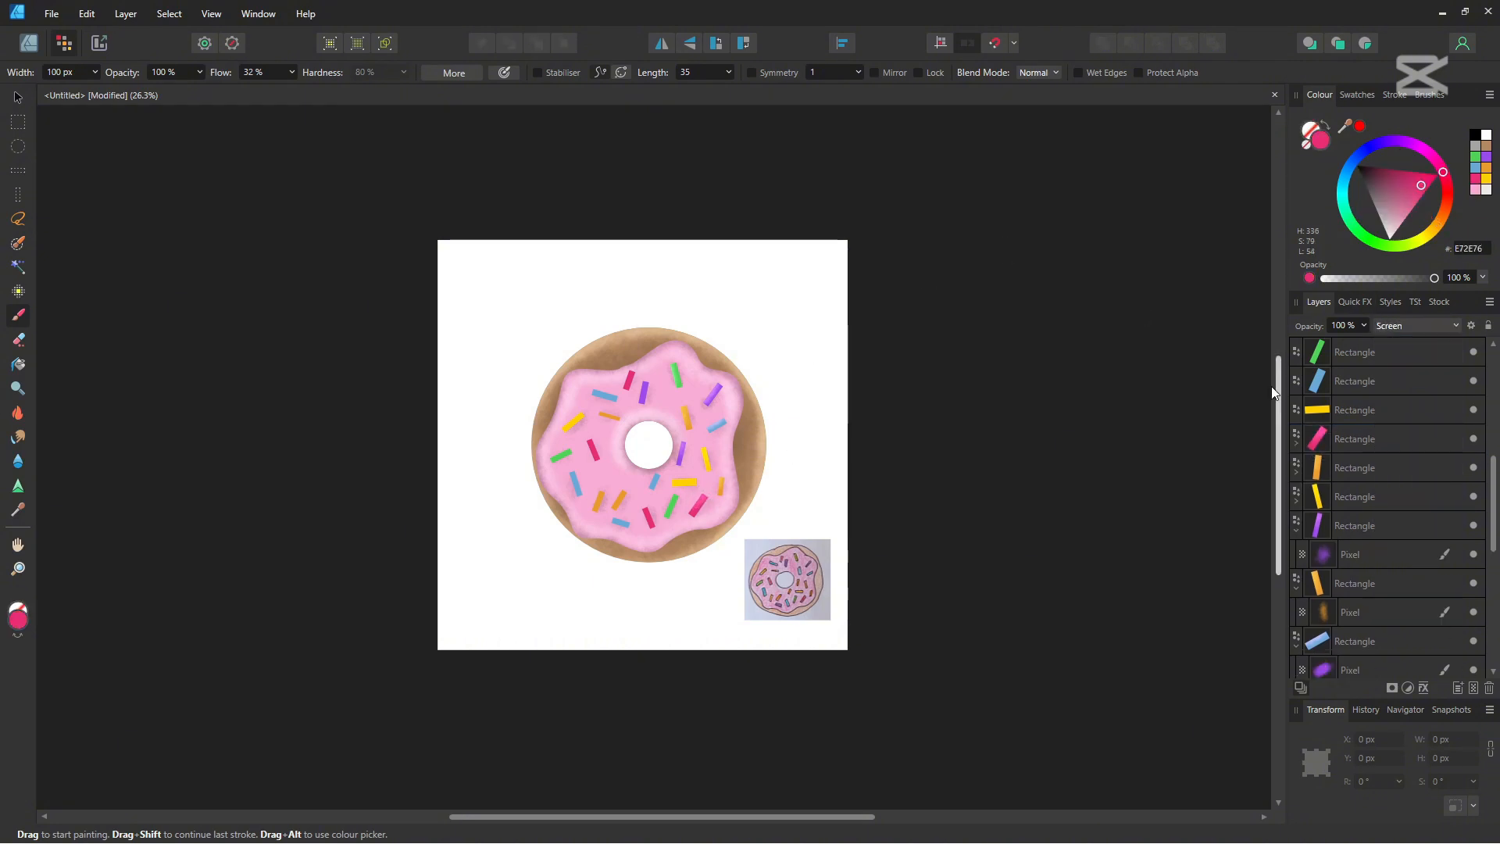
Add a pixel layer inside the yellow sprinkle below-right of the hole, set it to Screen and paint yellow FFD000 highlights
click(1389, 410)
click(1473, 688)
drag(1378, 411, 1368, 441)
click(1426, 325)
click(1423, 475)
click(1486, 179)
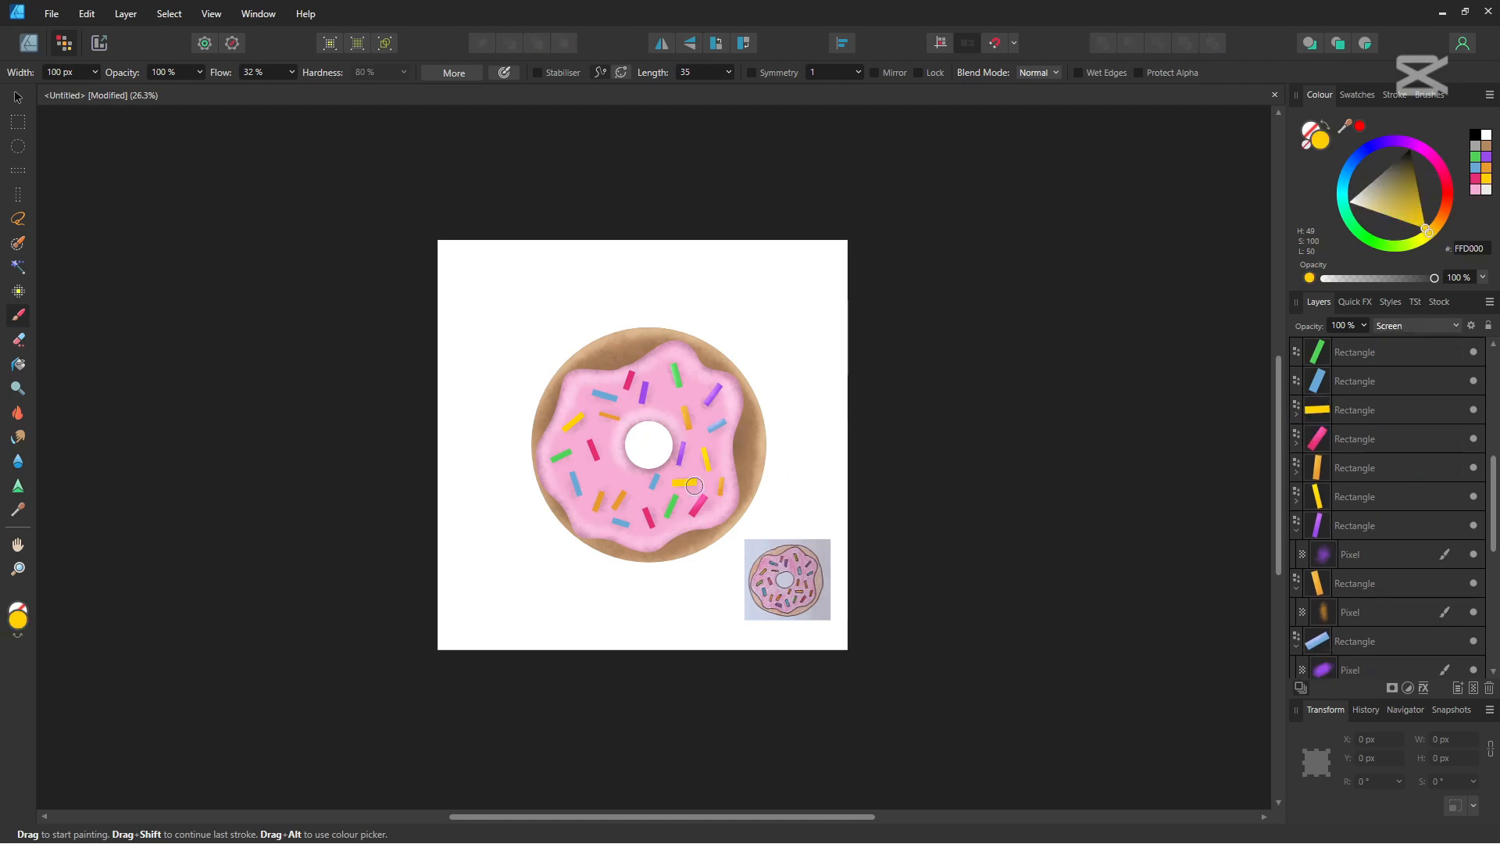
Give the blue sprinkle just below the hole a nested Screen pixel layer and paint blue 68A9D8 highlights
click(1398, 382)
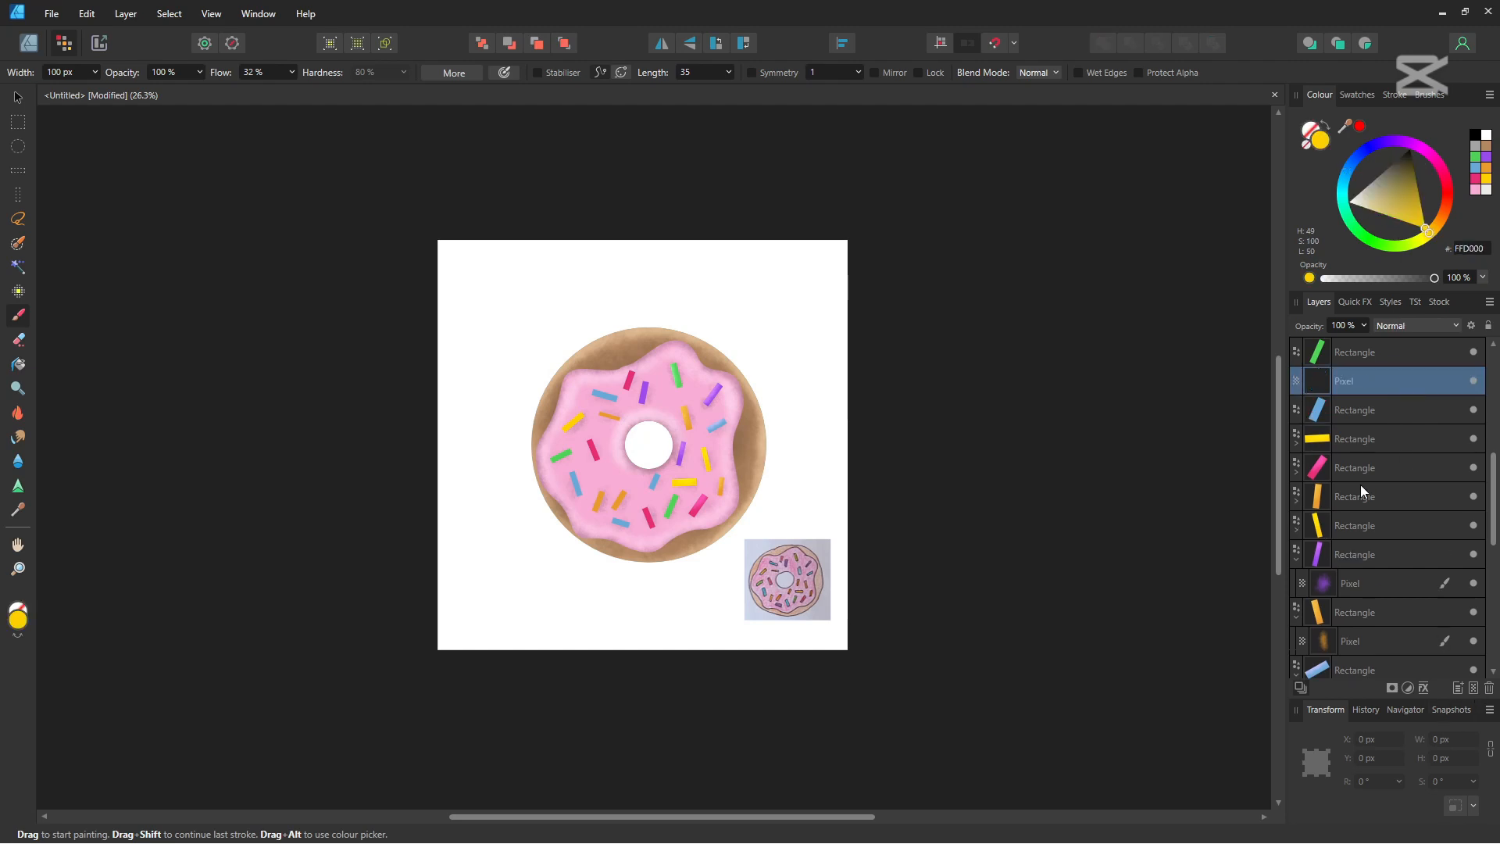
click(1424, 326)
click(1404, 476)
click(1477, 168)
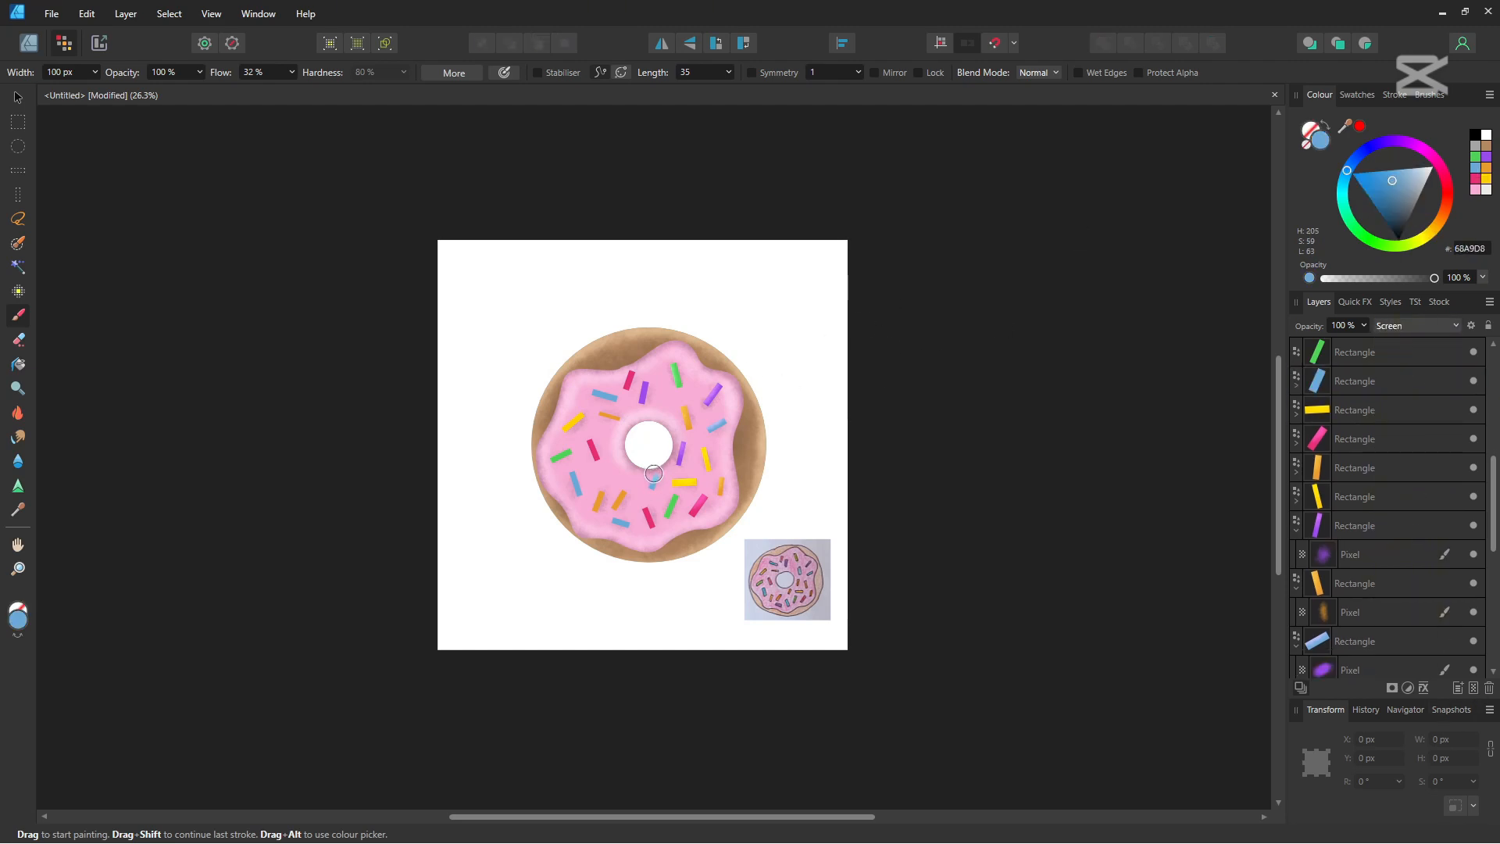
Add a pixel layer inside the lower green sprinkle, set it to Screen and paint green 4ED257 highlights
scroll(1395, 417, up, 3)
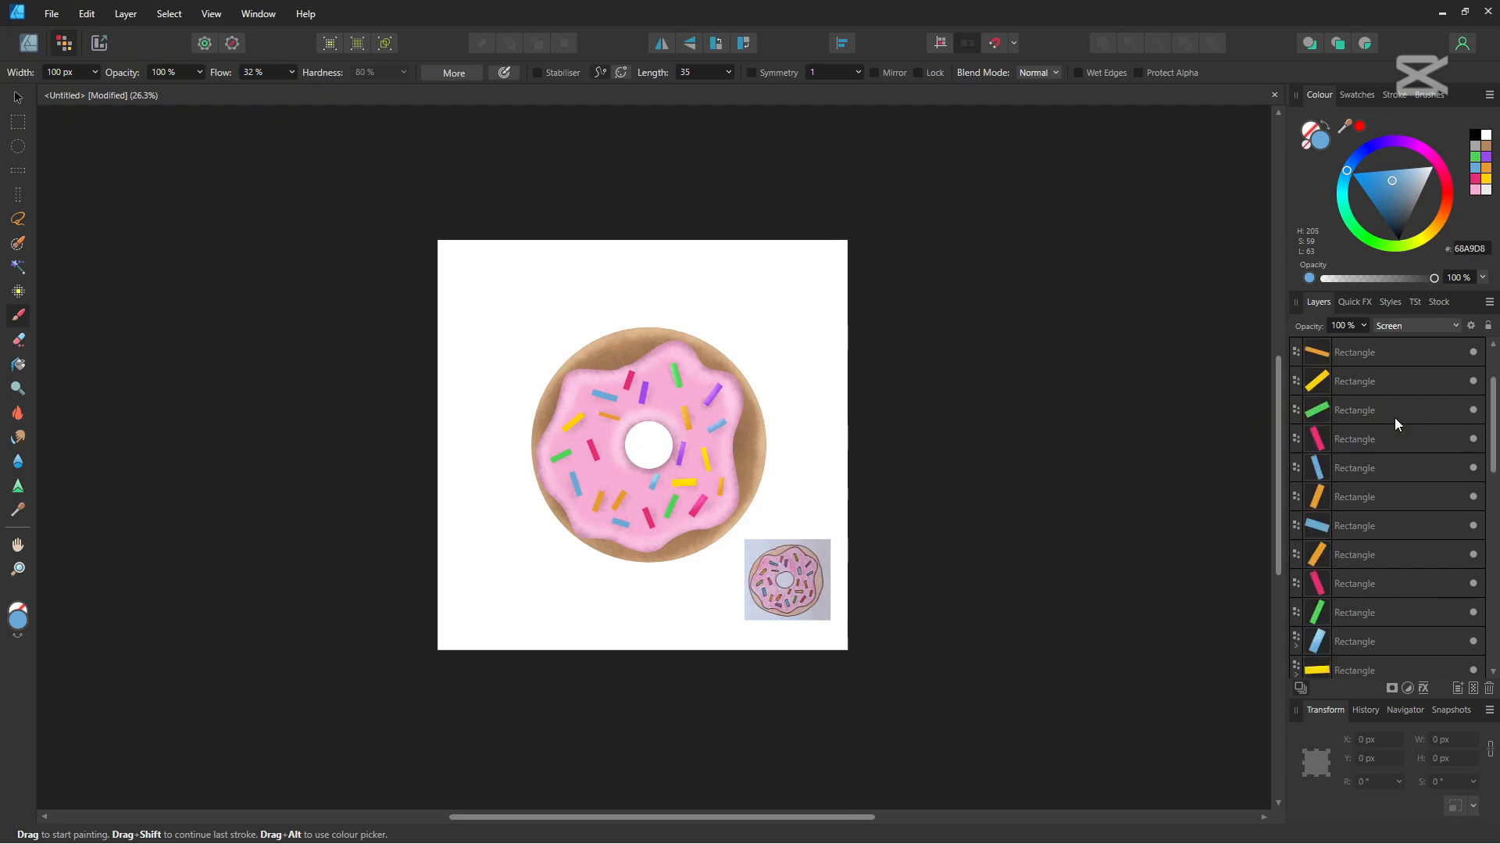
click(1367, 617)
click(1474, 689)
drag(1382, 614, 1381, 644)
click(1477, 157)
click(1418, 326)
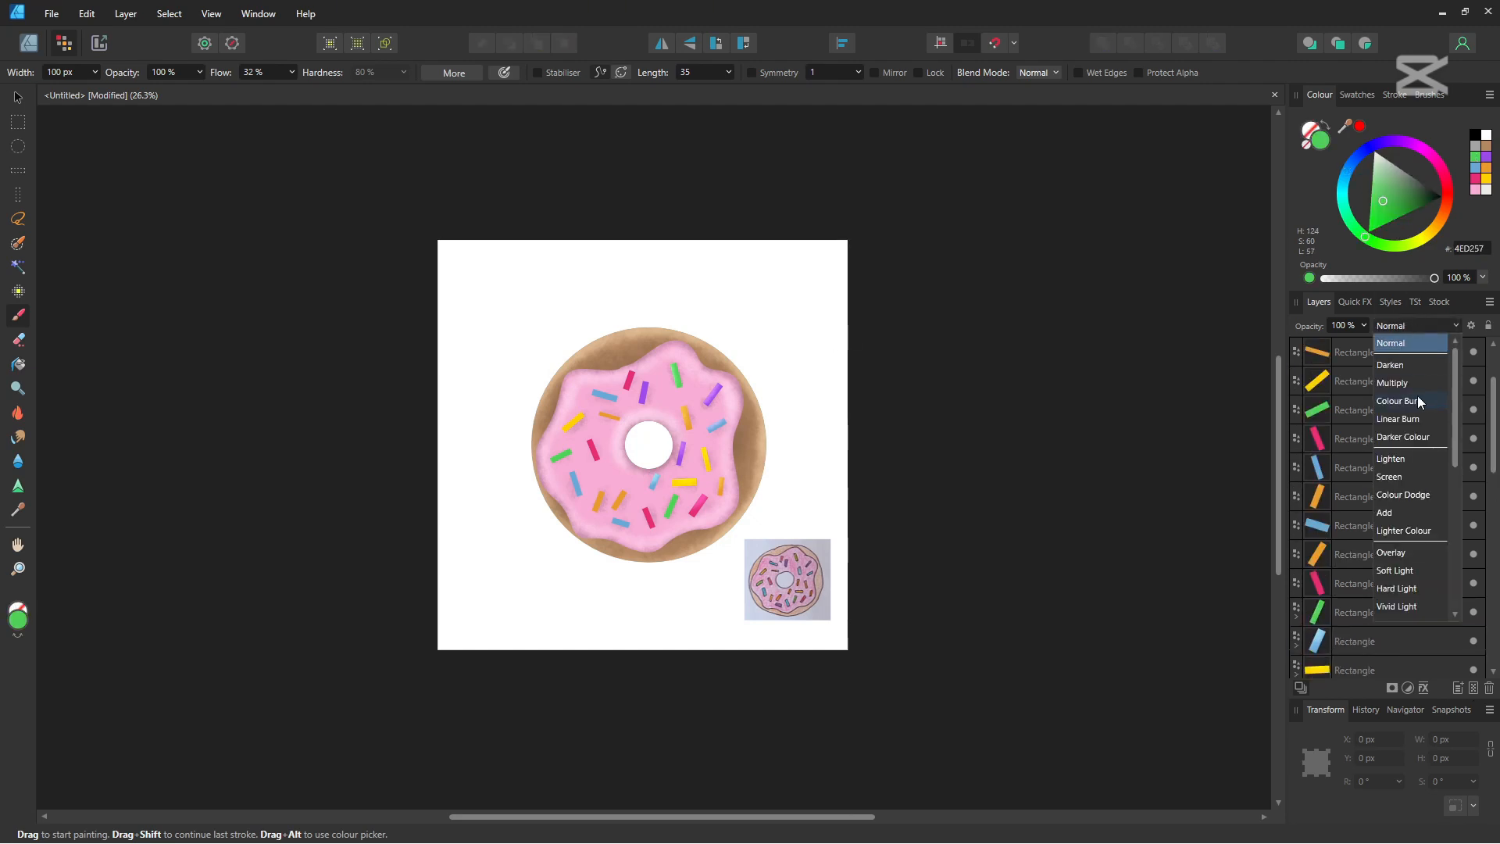
click(1411, 476)
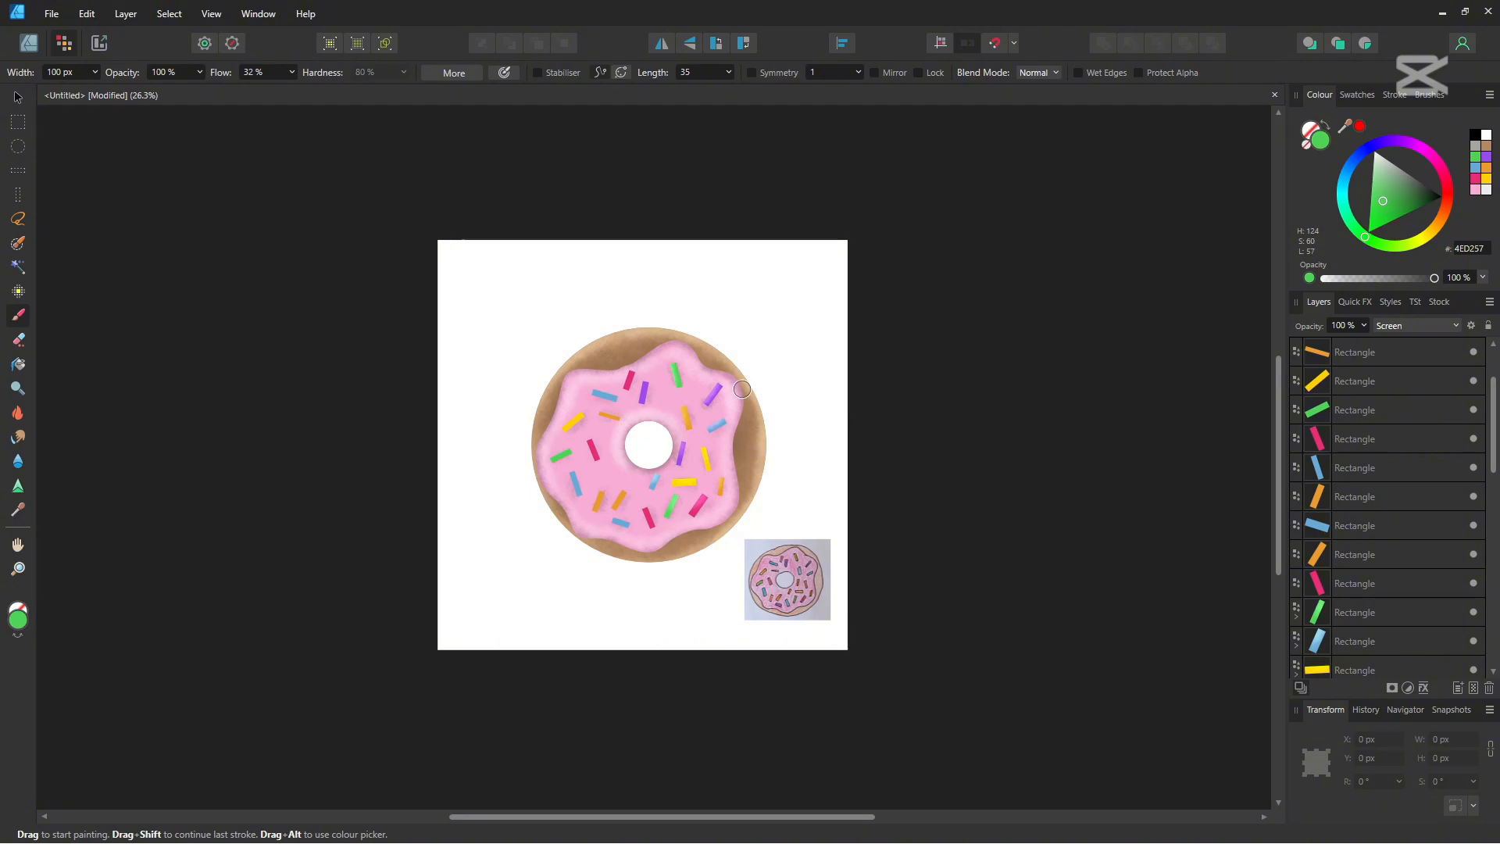
Add a Screen pixel layer inside the magenta sprinkle at the icing's bottom centre and paint magenta E72E76 highlights
click(1385, 586)
click(1474, 689)
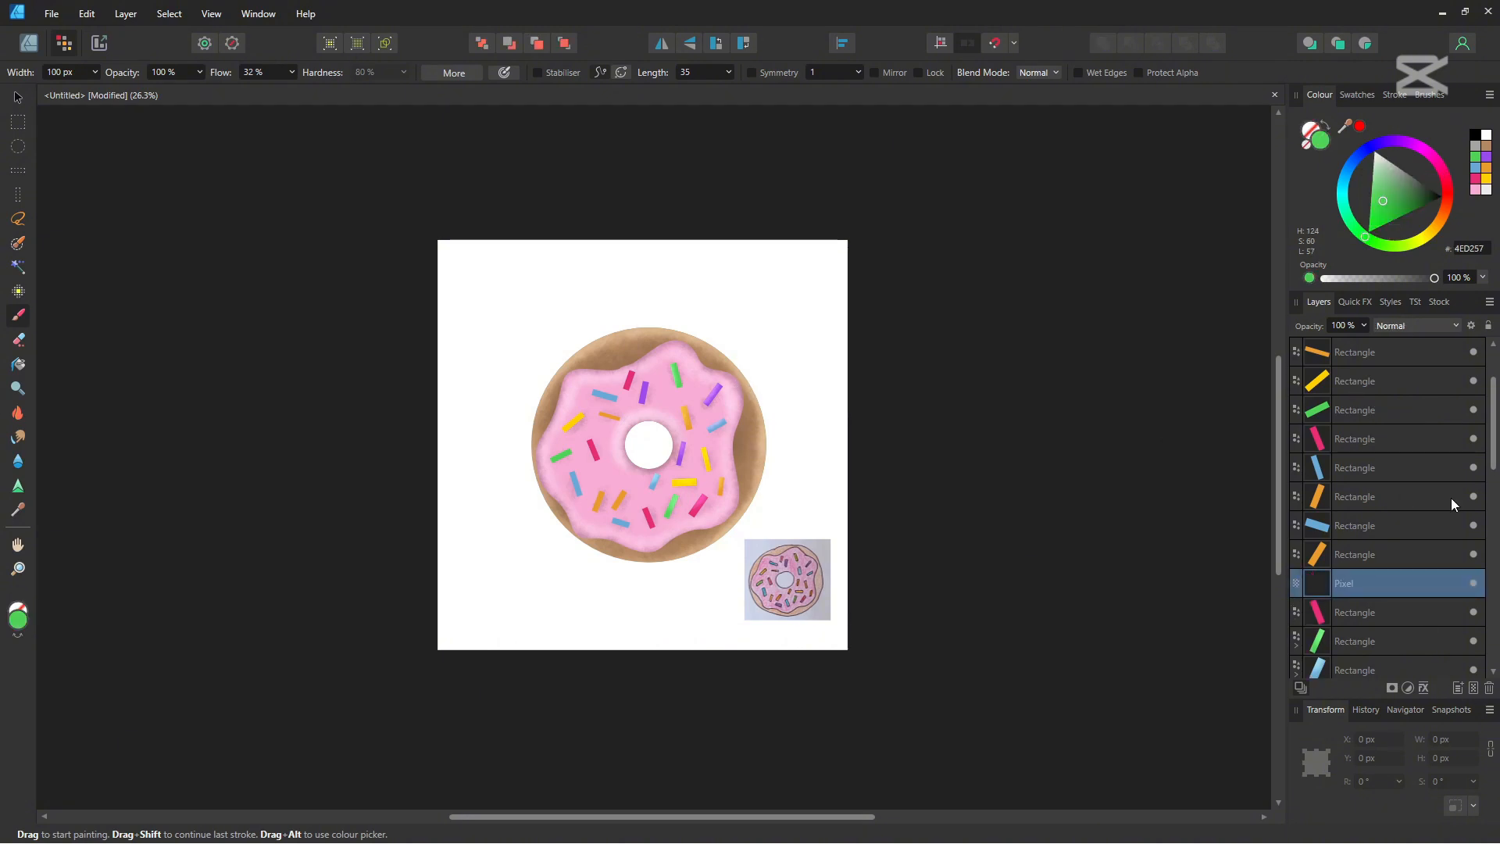
drag(1380, 585, 1377, 614)
click(1417, 326)
click(1413, 477)
click(1476, 179)
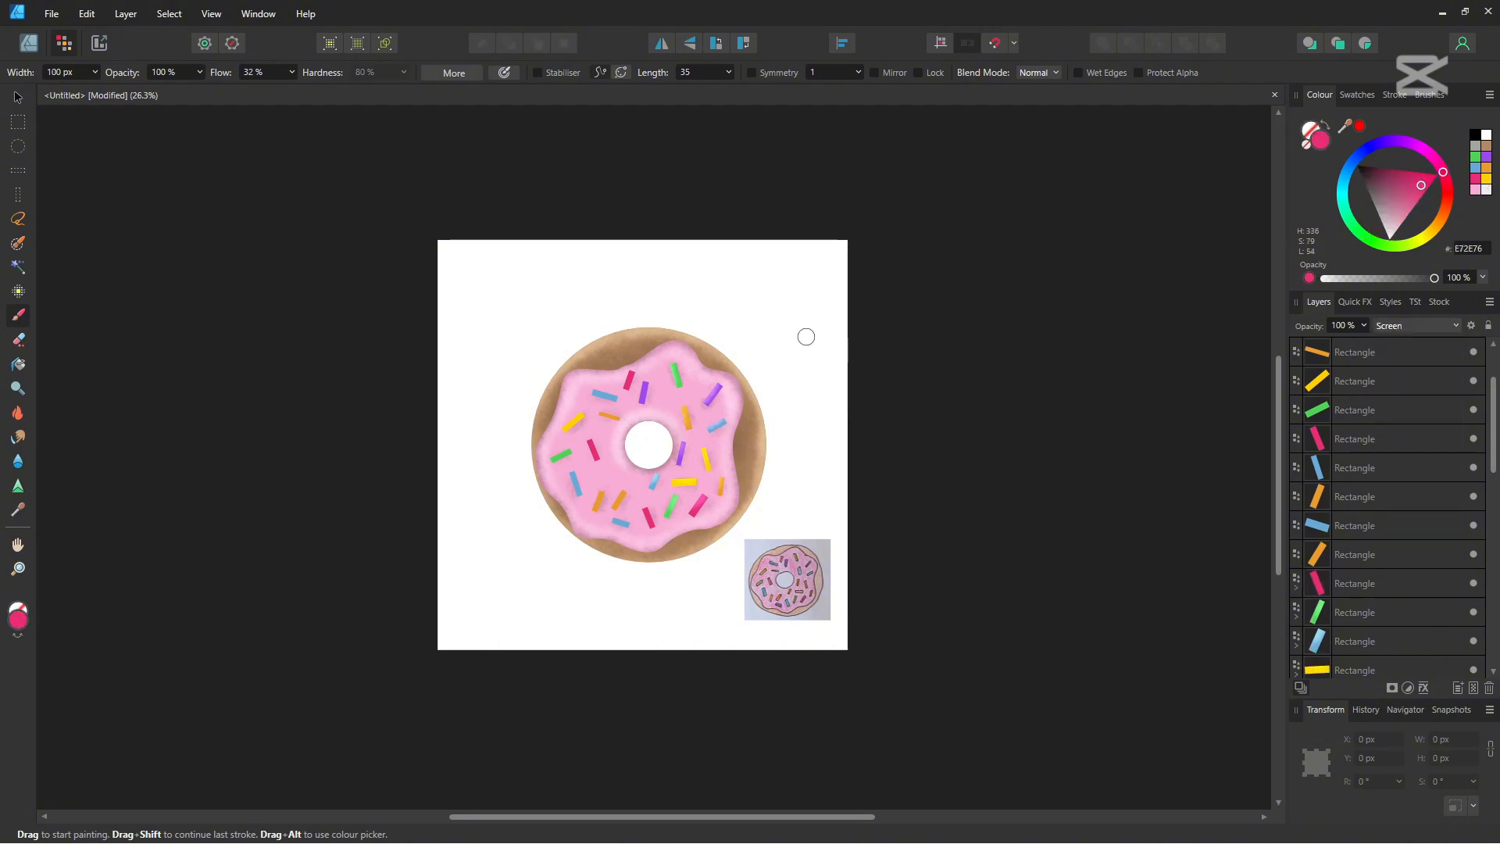
drag(657, 522, 649, 507)
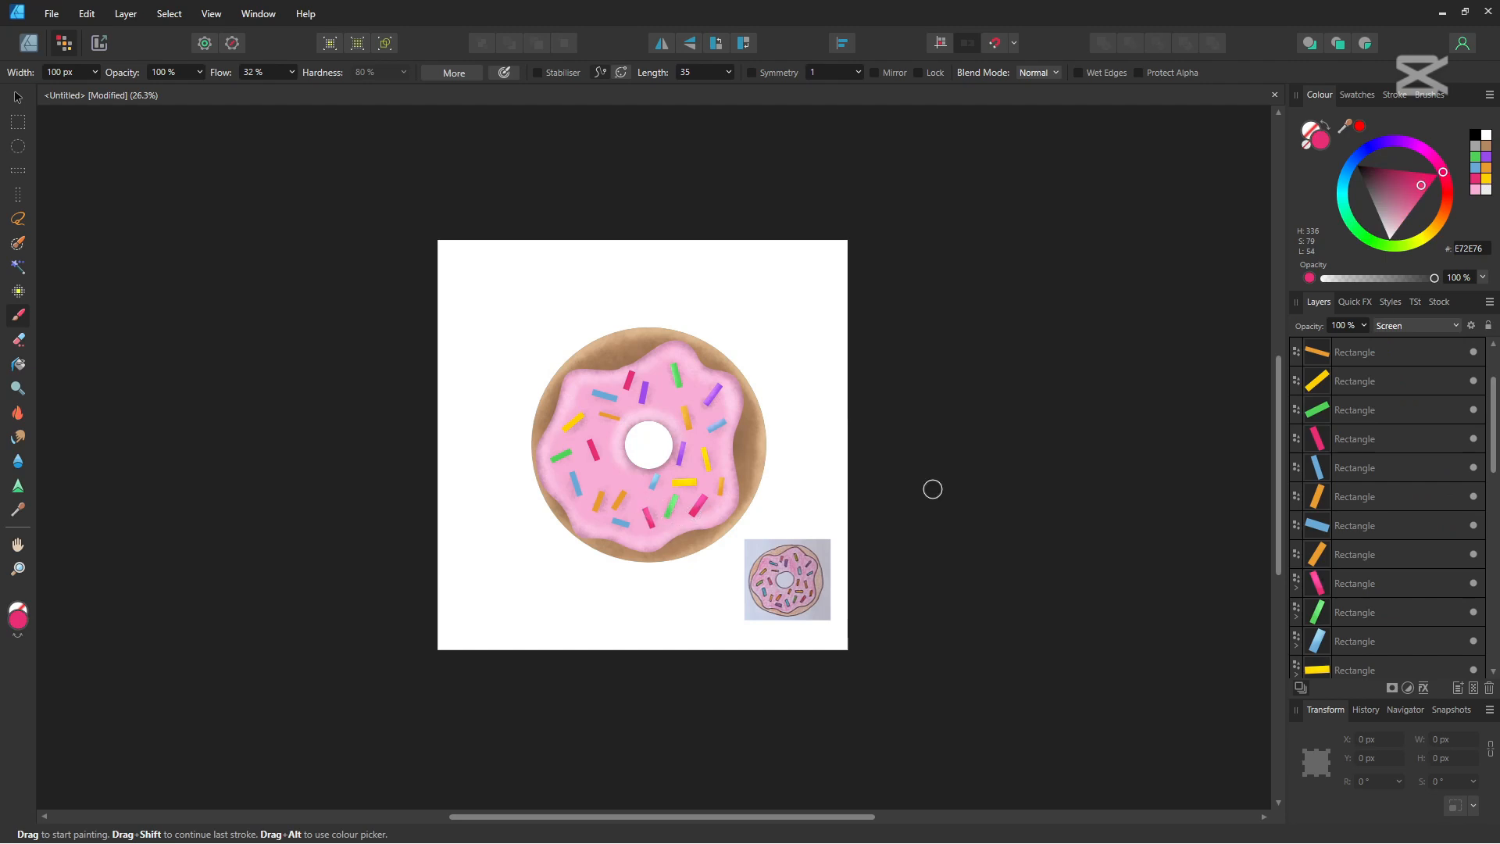
Nest a Screen pixel layer in the right one of the two lower-left orange sprinkles and paint orange EA9A2C highlights
click(1419, 561)
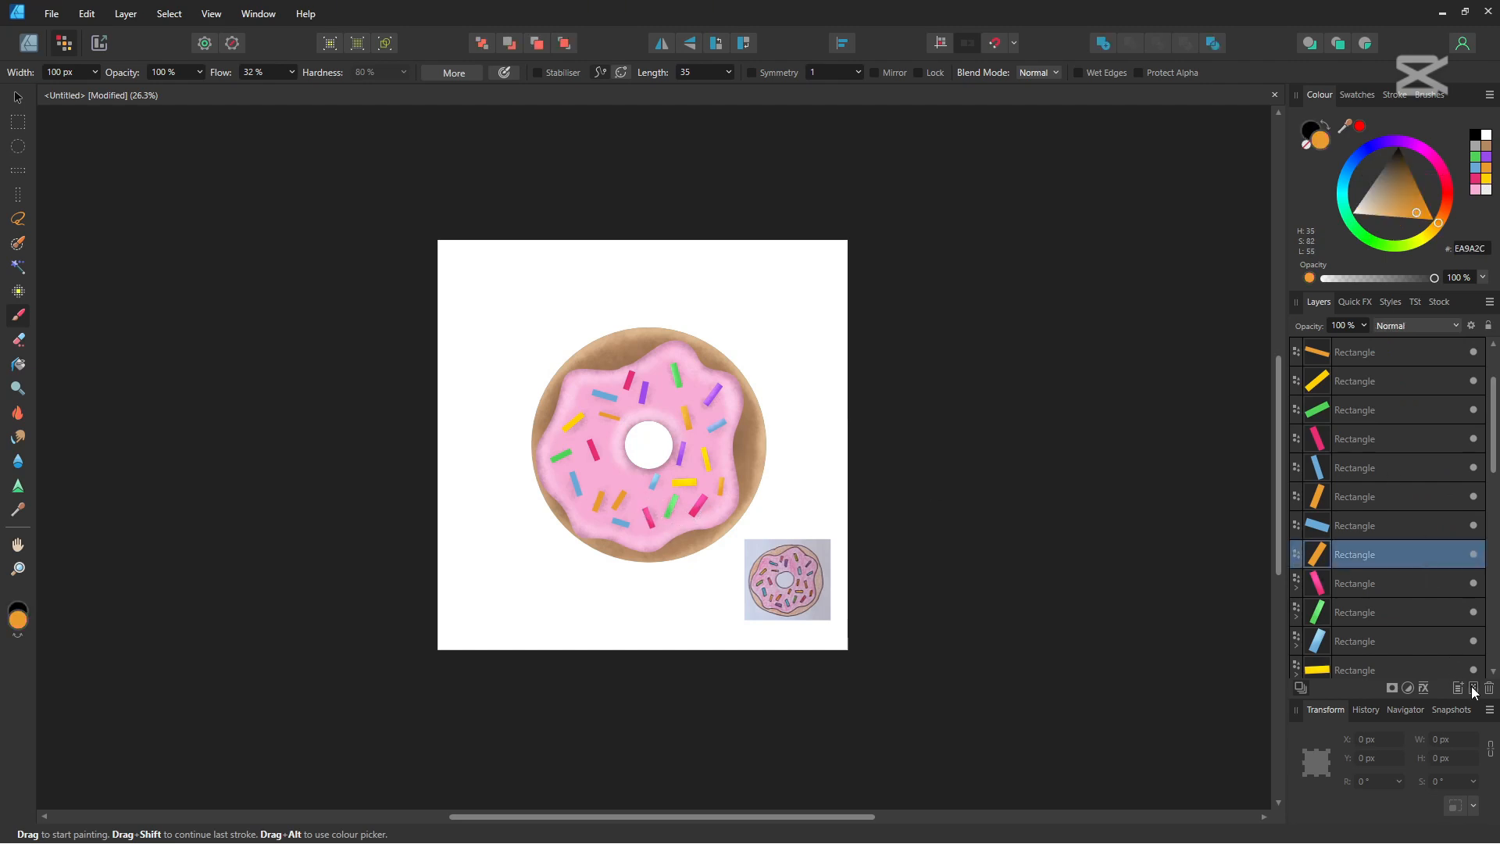
click(1474, 688)
drag(1382, 556, 1381, 585)
click(1416, 478)
click(1487, 172)
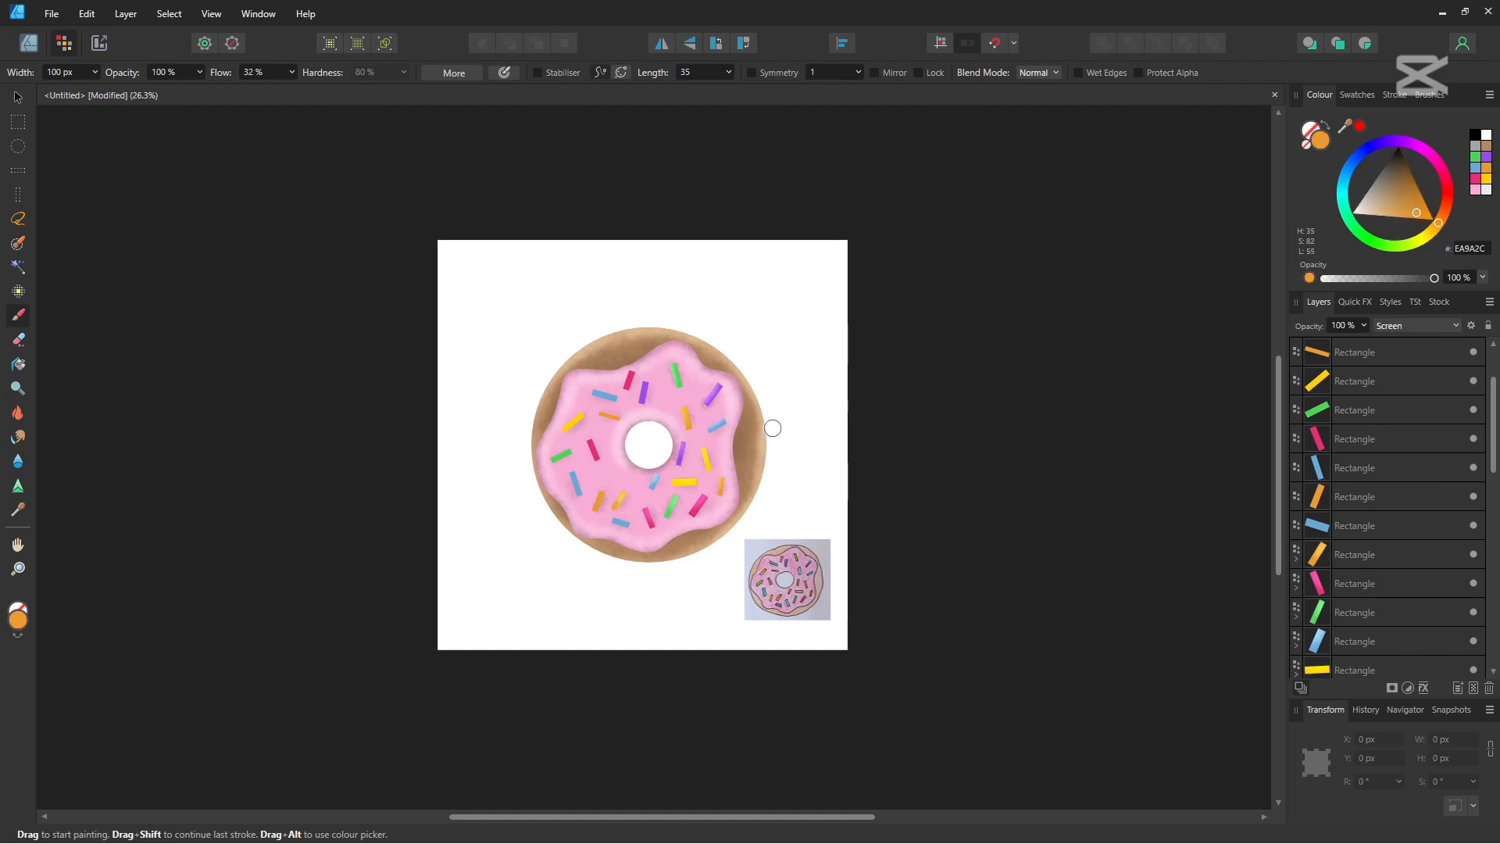
Nest a Screen pixel layer in the blue sprinkle at the icing's bottom edge and paint blue 68A9D8 highlights
click(1403, 517)
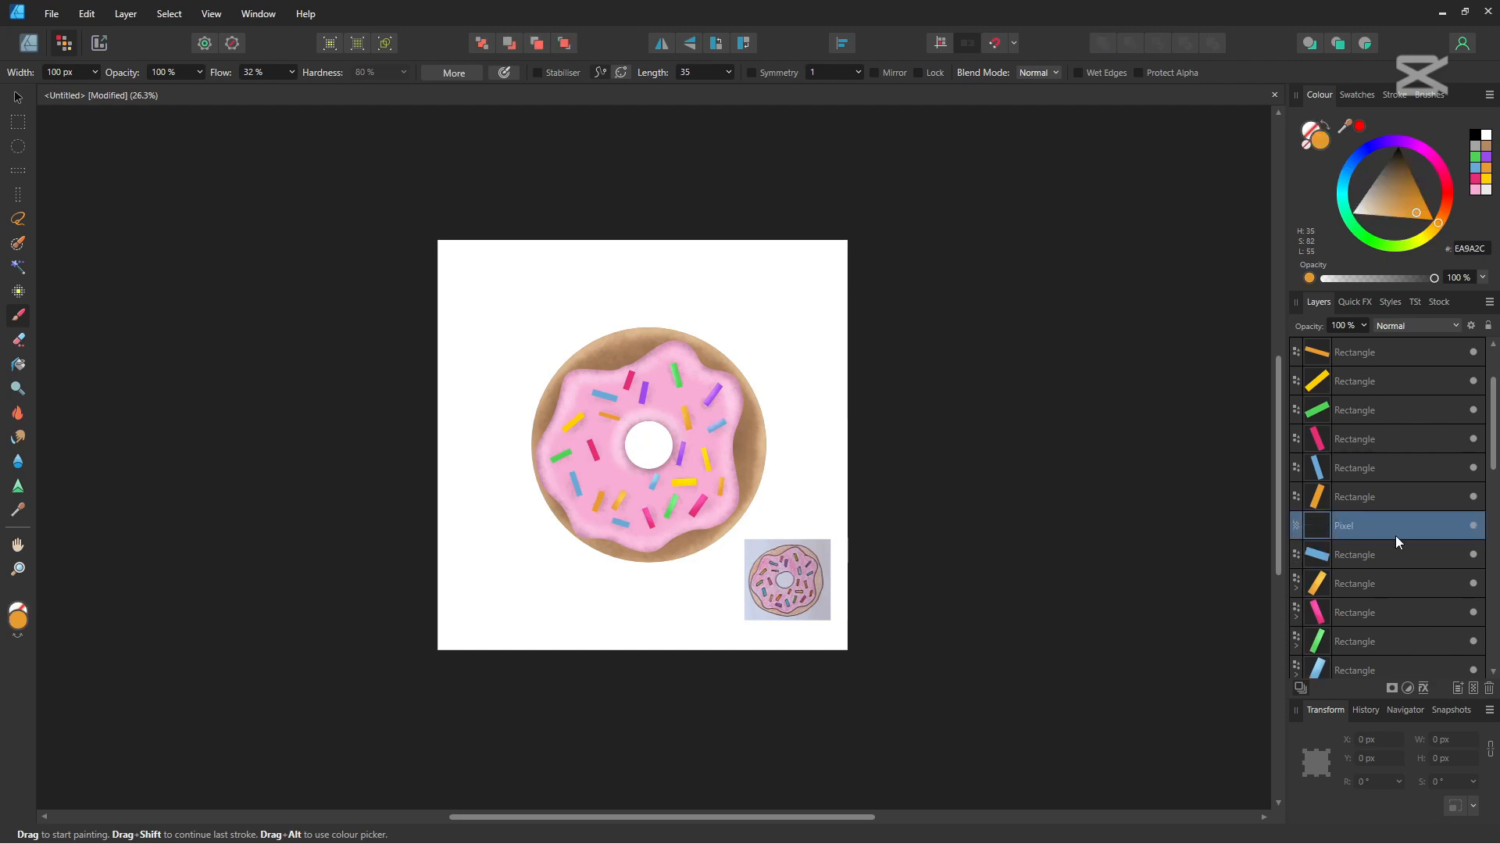
click(1476, 169)
click(1416, 325)
click(1413, 478)
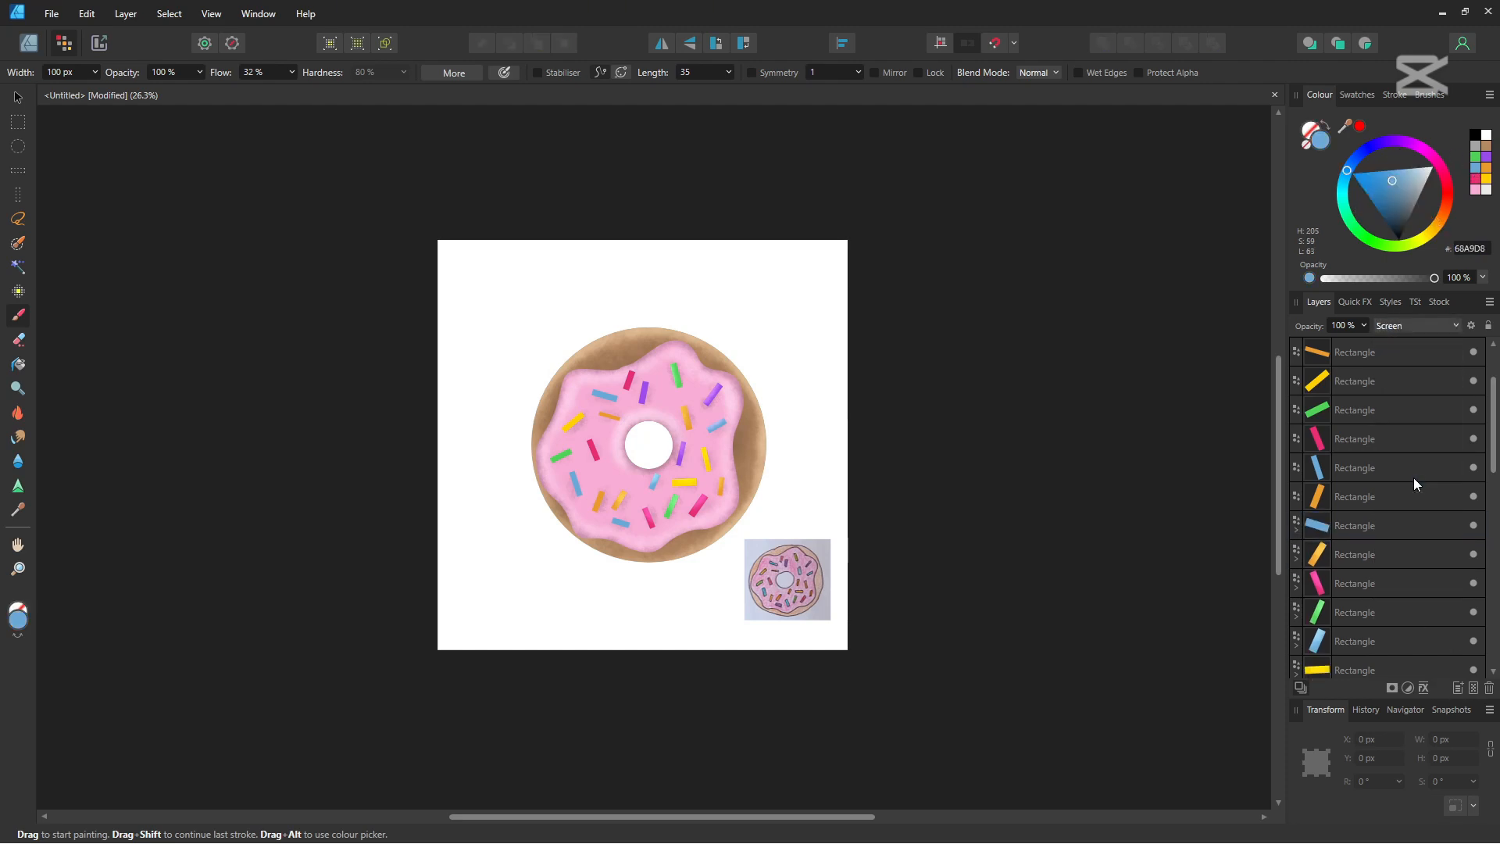
scroll(1407, 508, up, 3)
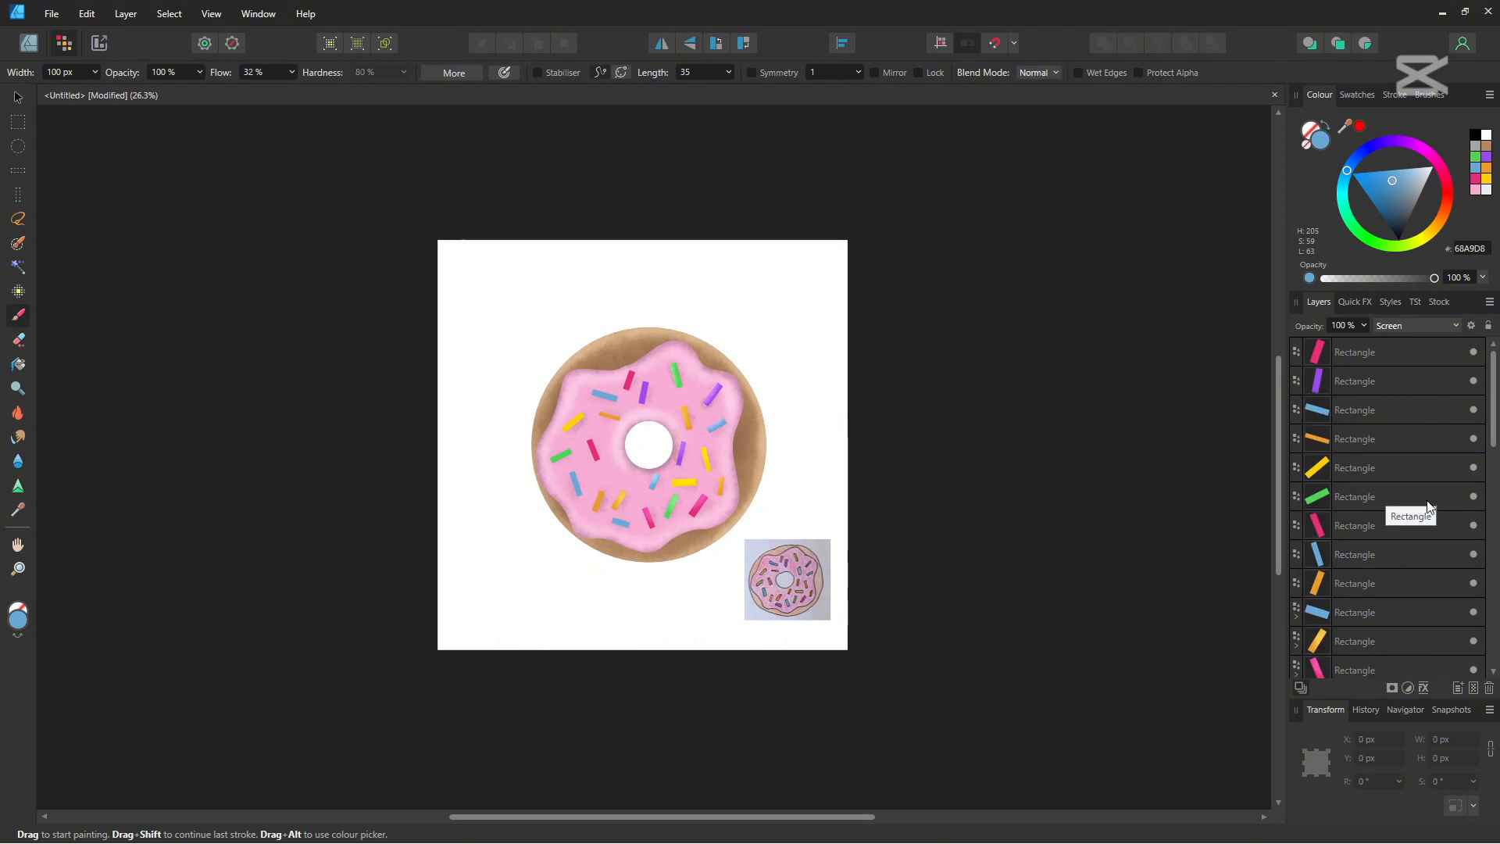
drag(619, 510, 623, 512)
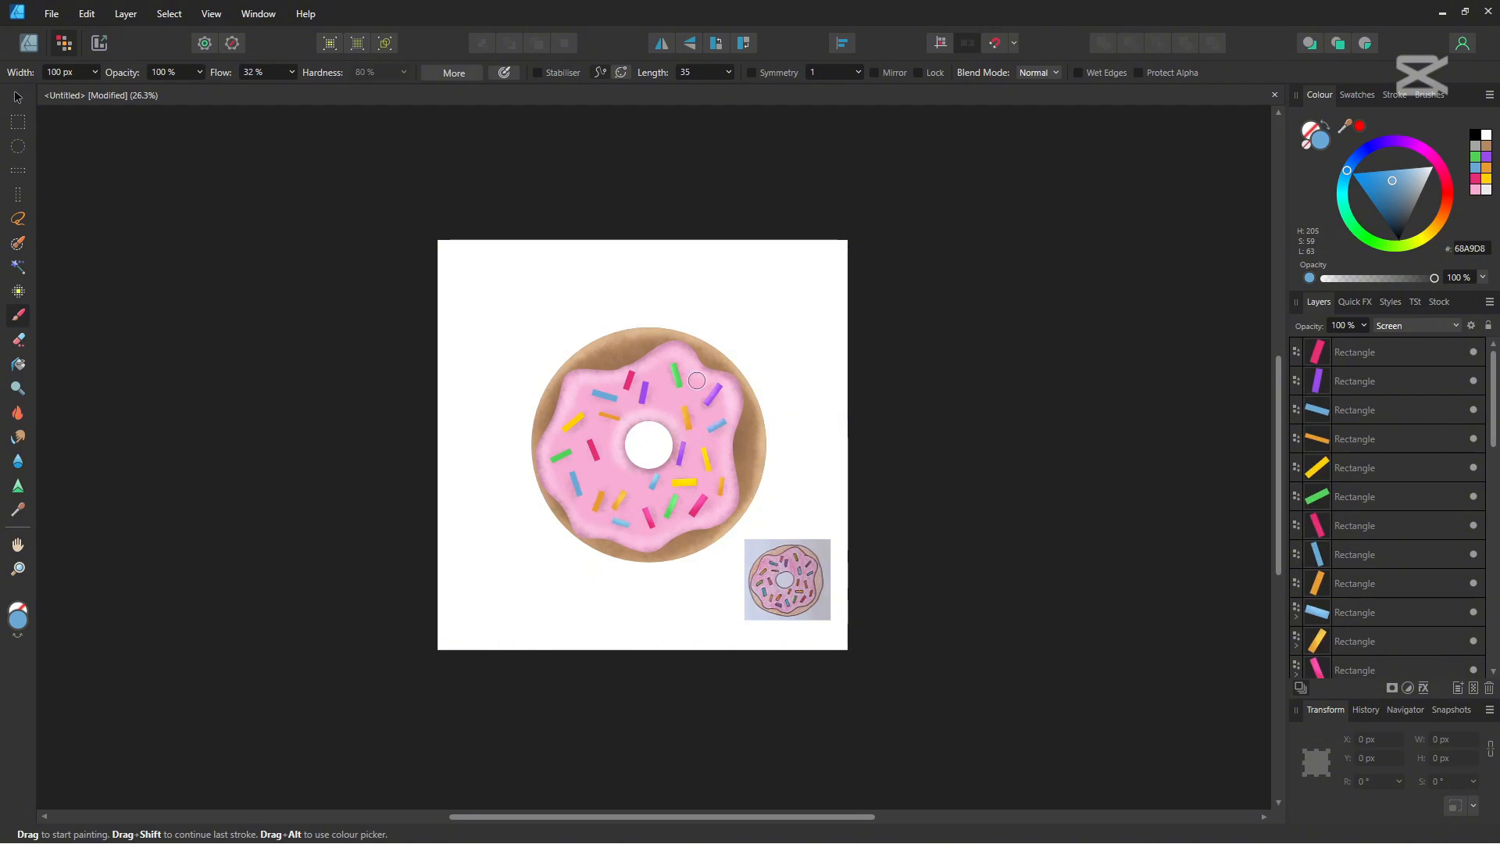
Add a Screen pixel layer inside the left one of the two lower-left orange sprinkles and paint orange EA9A2C highlights
click(1390, 583)
click(1473, 689)
drag(1401, 584, 1403, 613)
click(1416, 325)
click(1415, 477)
click(1483, 173)
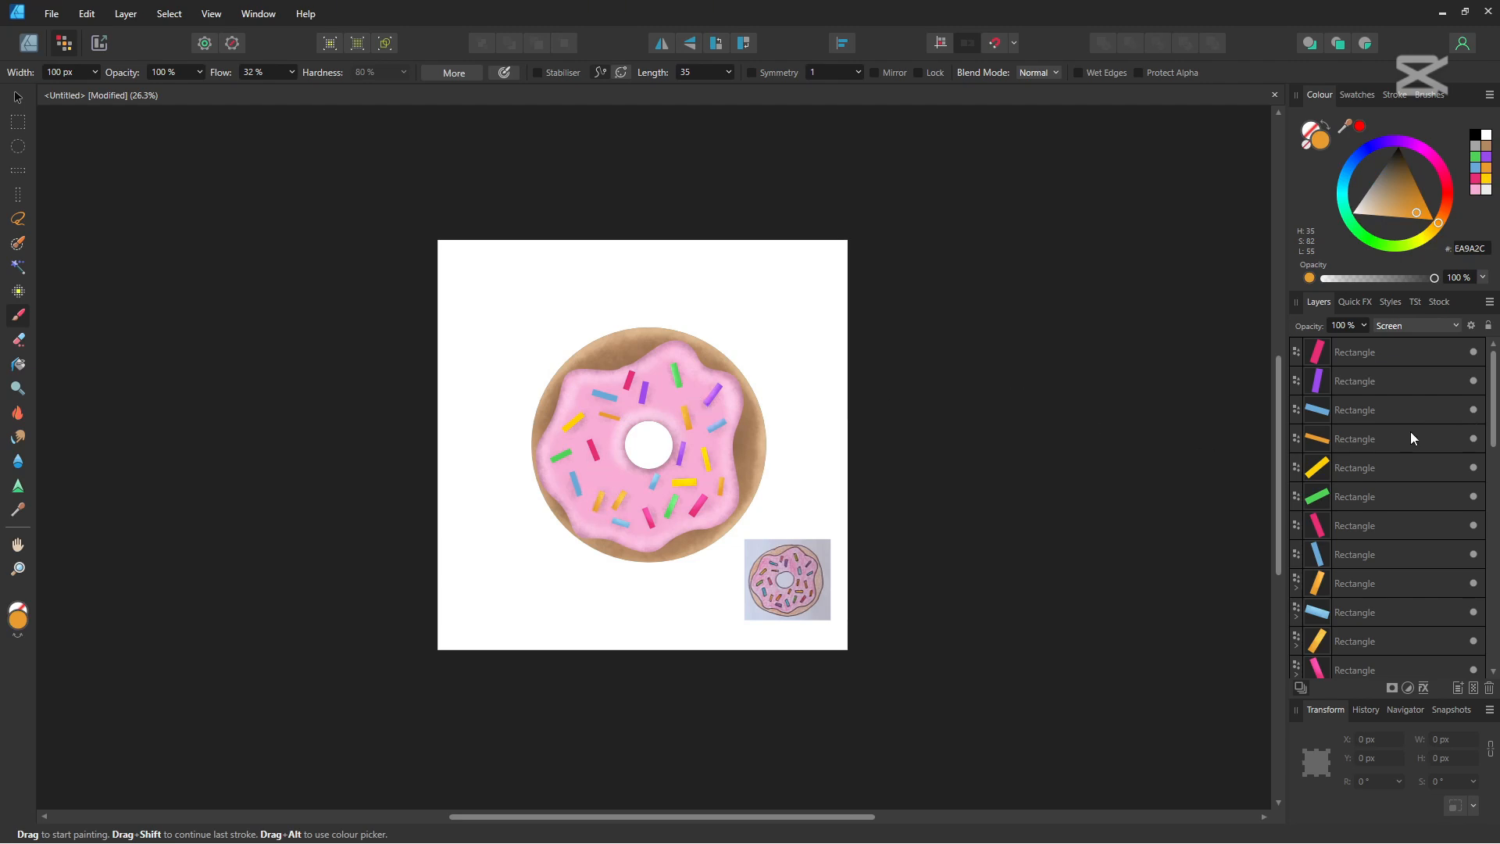
Add a pixel layer inside the blue sprinkle at the icing's lower left, set it to Screen and paint blue 68A9D8 highlights
click(1411, 554)
click(1474, 687)
drag(1407, 555, 1404, 580)
click(1475, 167)
click(1454, 325)
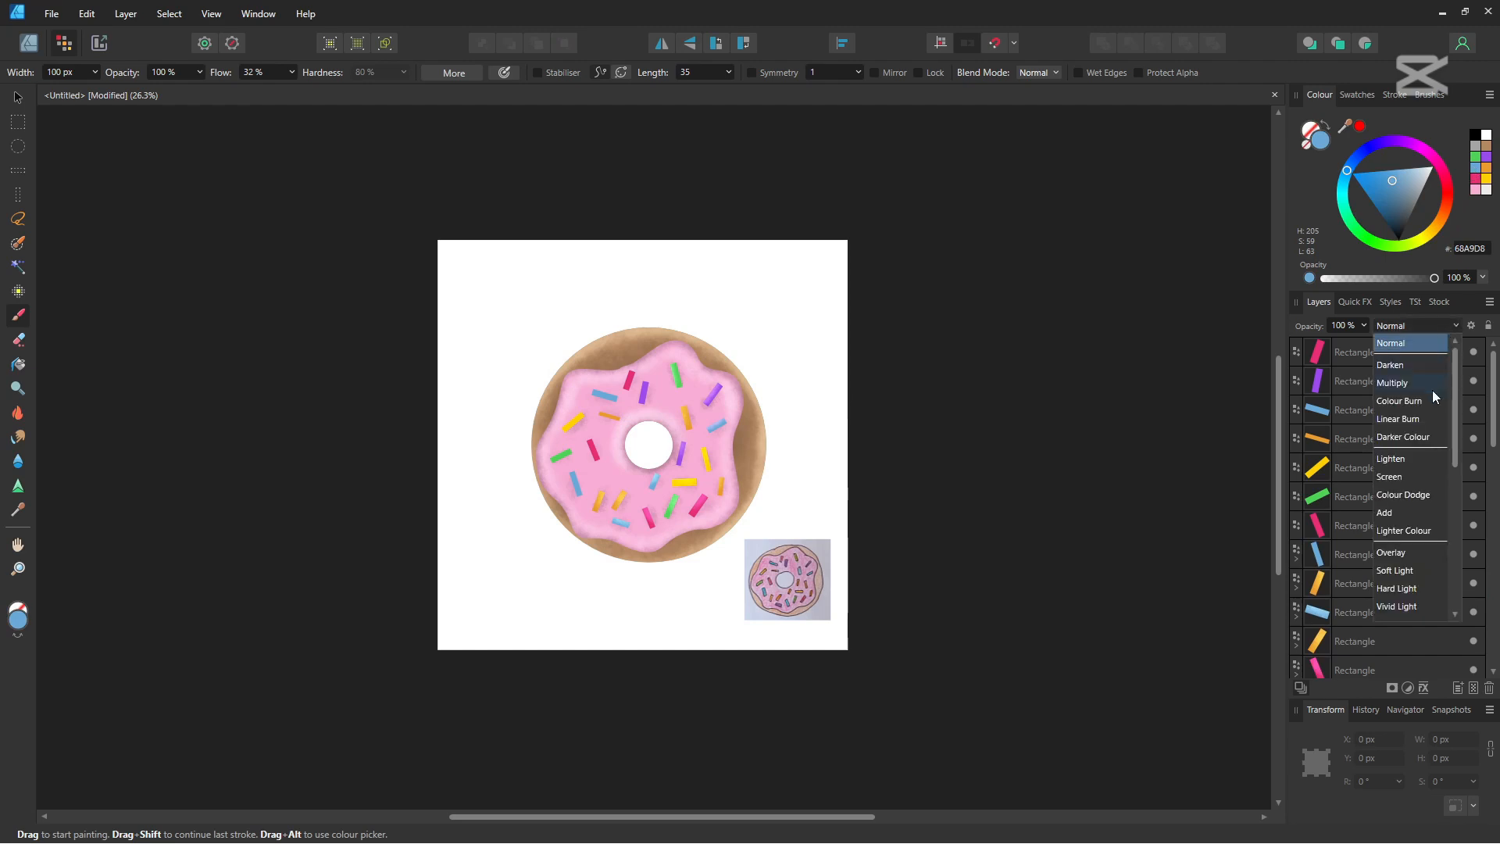
click(1418, 476)
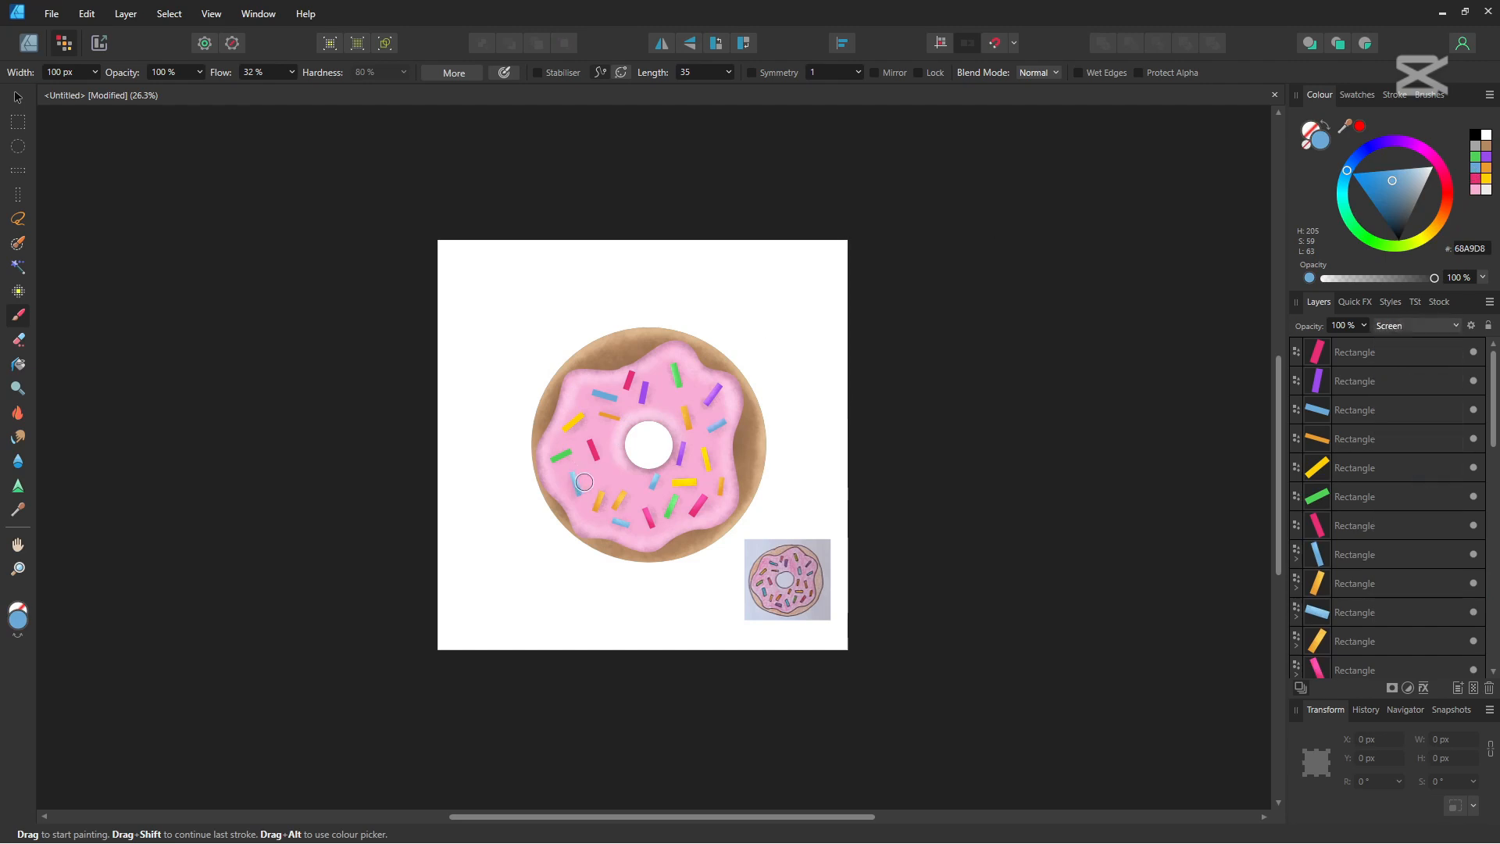
Add a pixel layer inside the magenta sprinkle left of the hole, set it to Screen and paint magenta E72E76 highlights
click(1385, 526)
click(1474, 687)
drag(1387, 525, 1387, 555)
click(1476, 178)
click(1454, 325)
click(1413, 474)
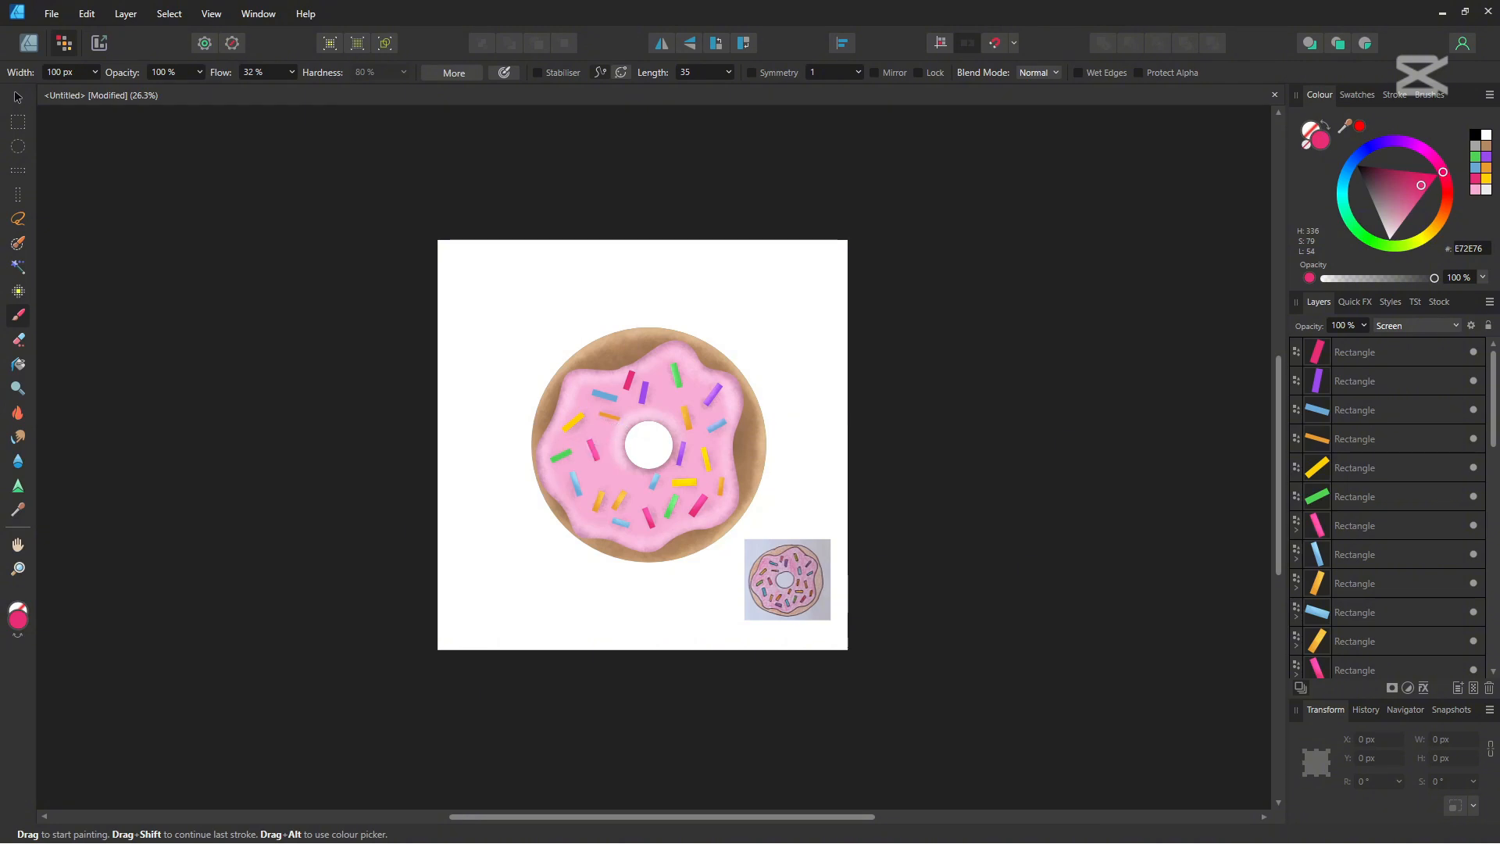
Add a Screen pixel layer inside the green sprinkle near the icing's left edge and paint green 4ED257 highlights
click(1397, 496)
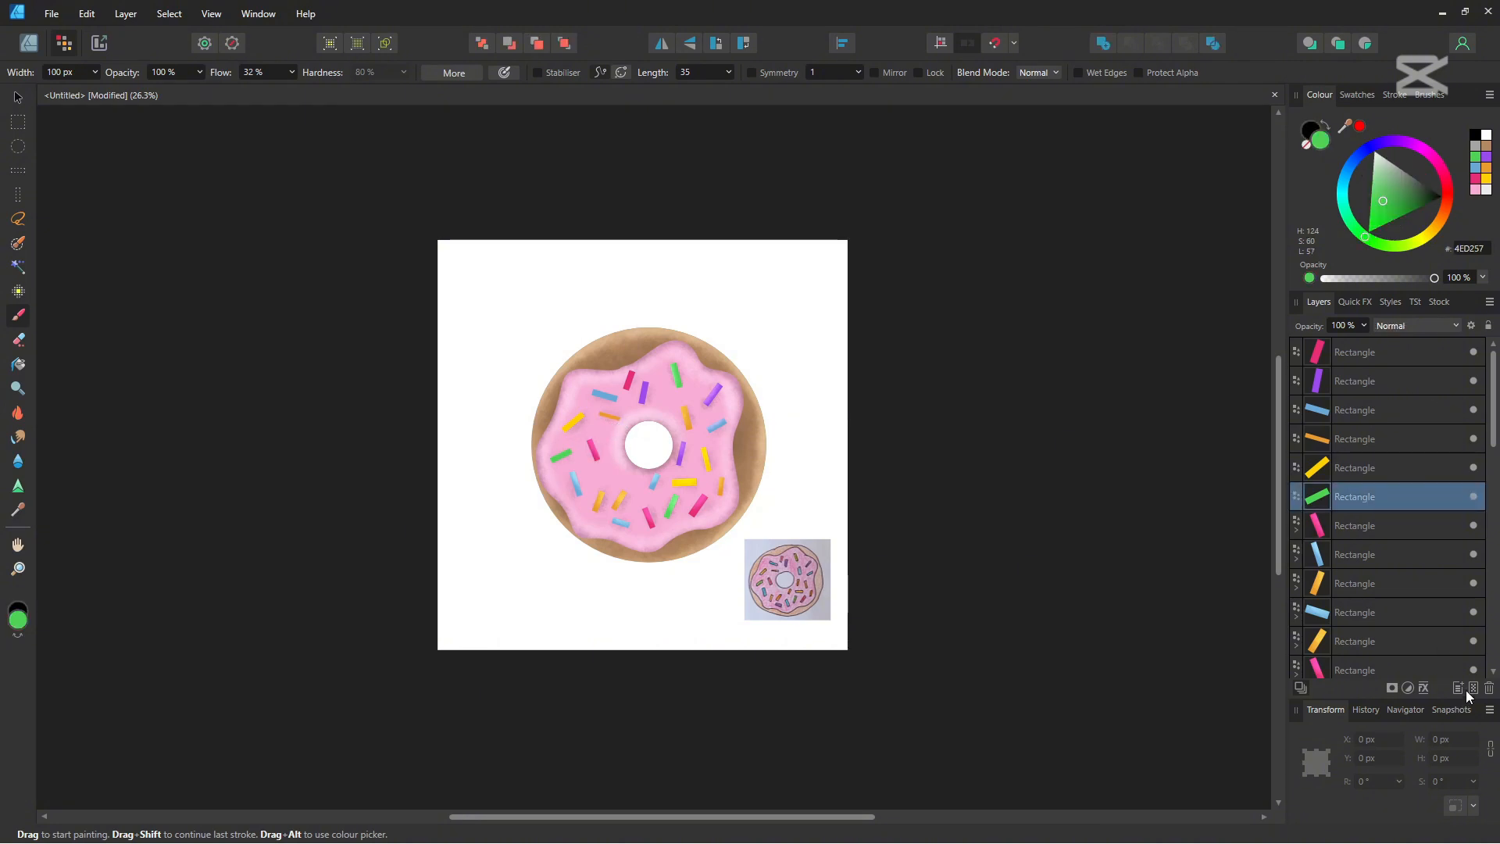
click(1472, 688)
drag(1402, 498, 1399, 525)
click(1475, 157)
click(1416, 325)
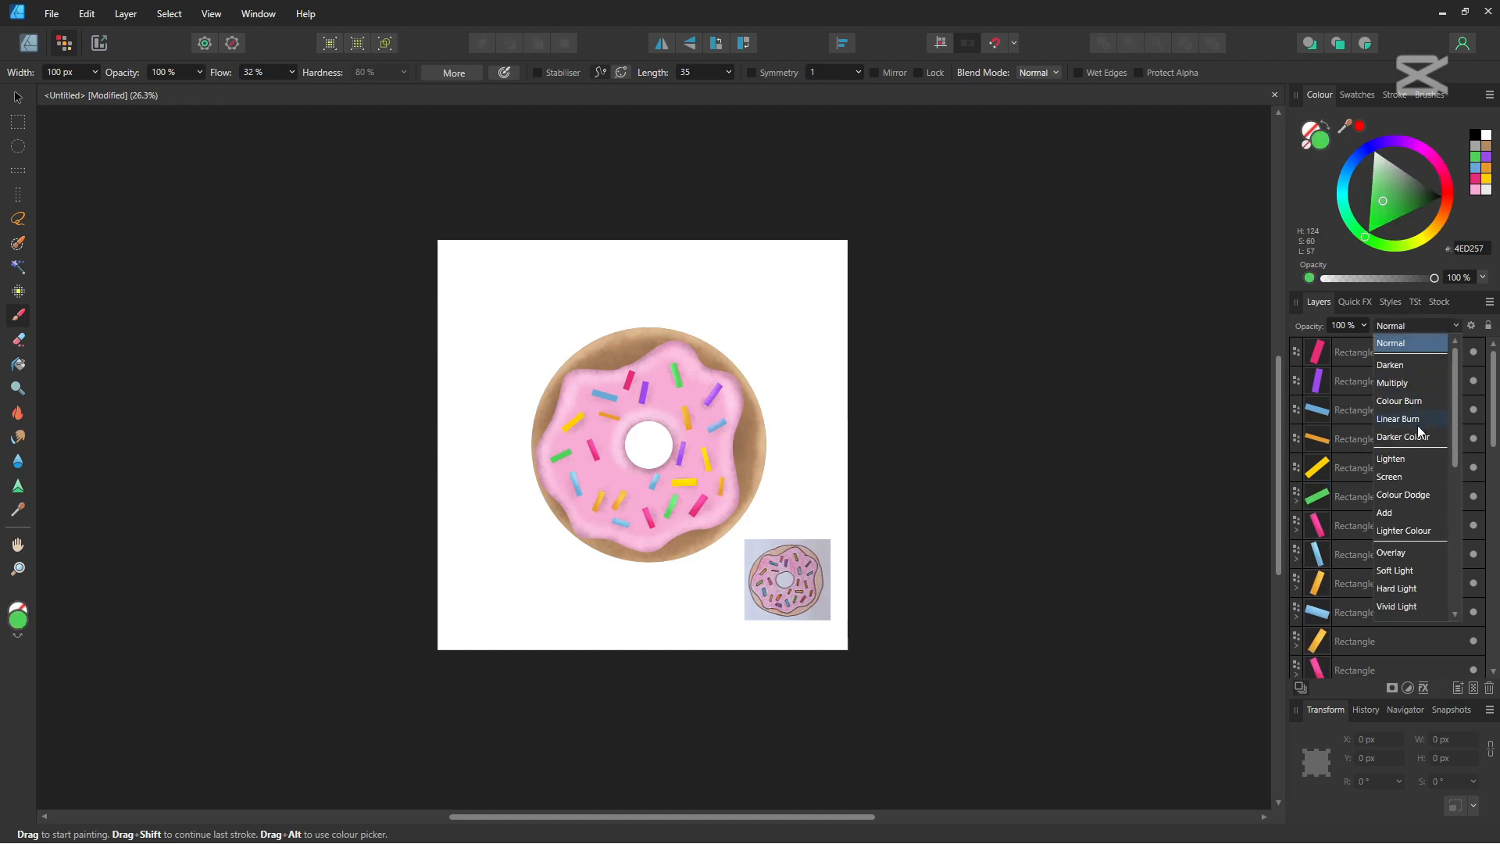
click(1421, 475)
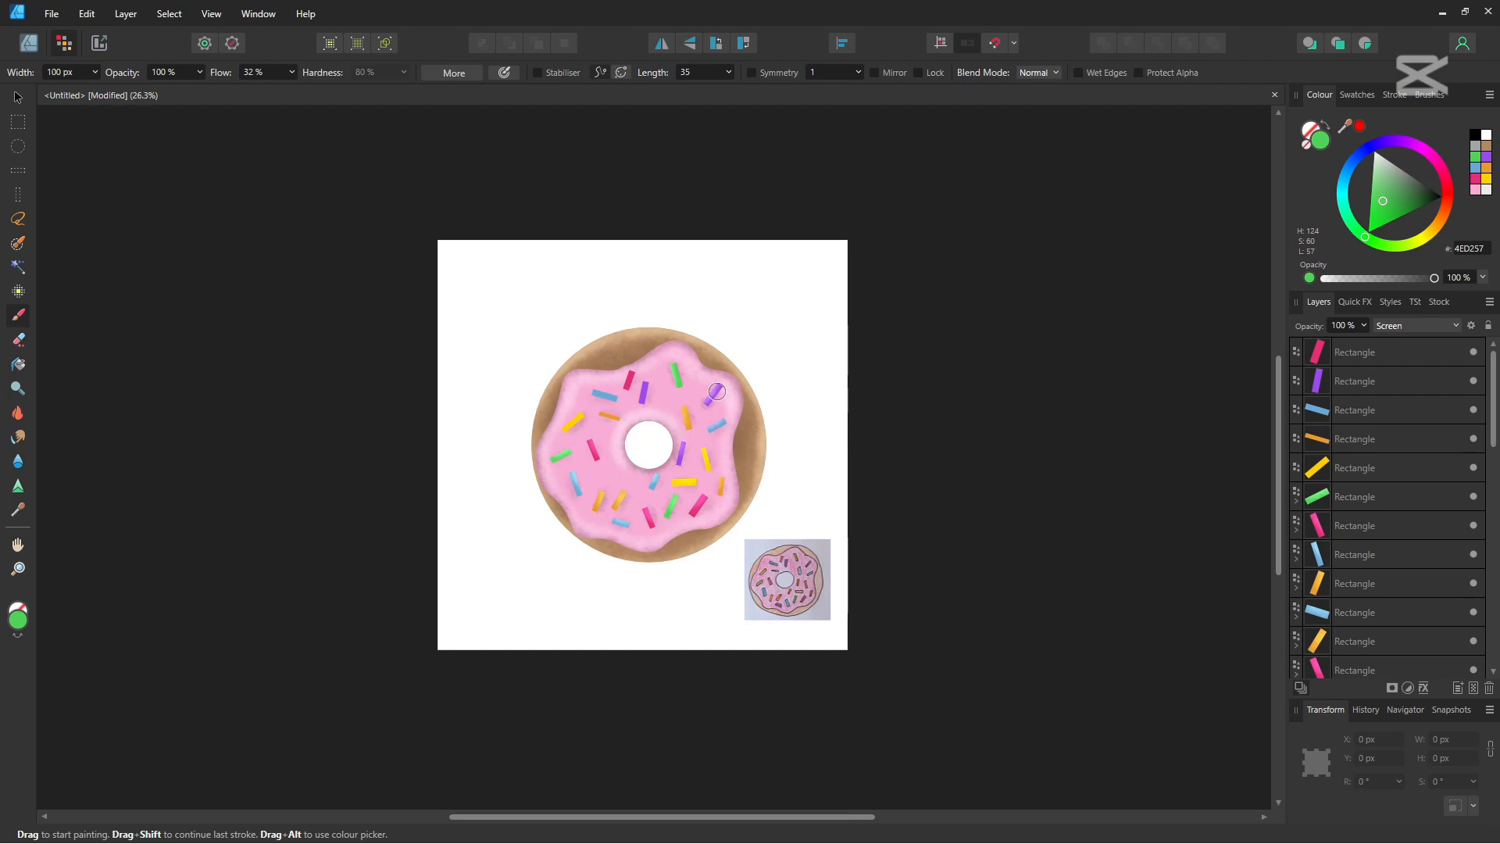
click(1386, 468)
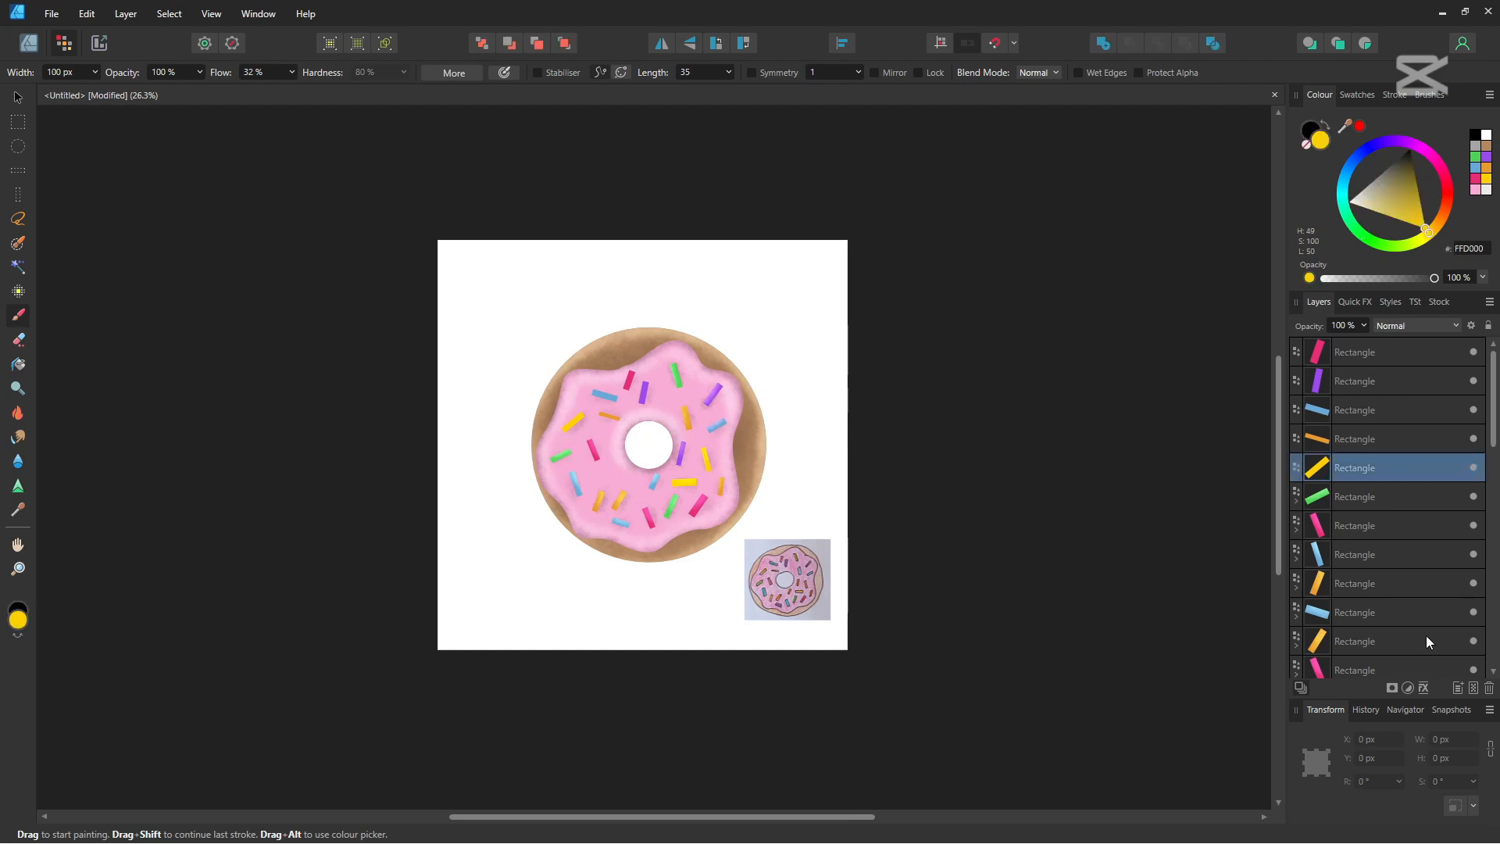
click(1474, 688)
drag(1380, 468, 1390, 501)
key(ctrl+z)
key(ctrl+z)
key(ctrl+z)
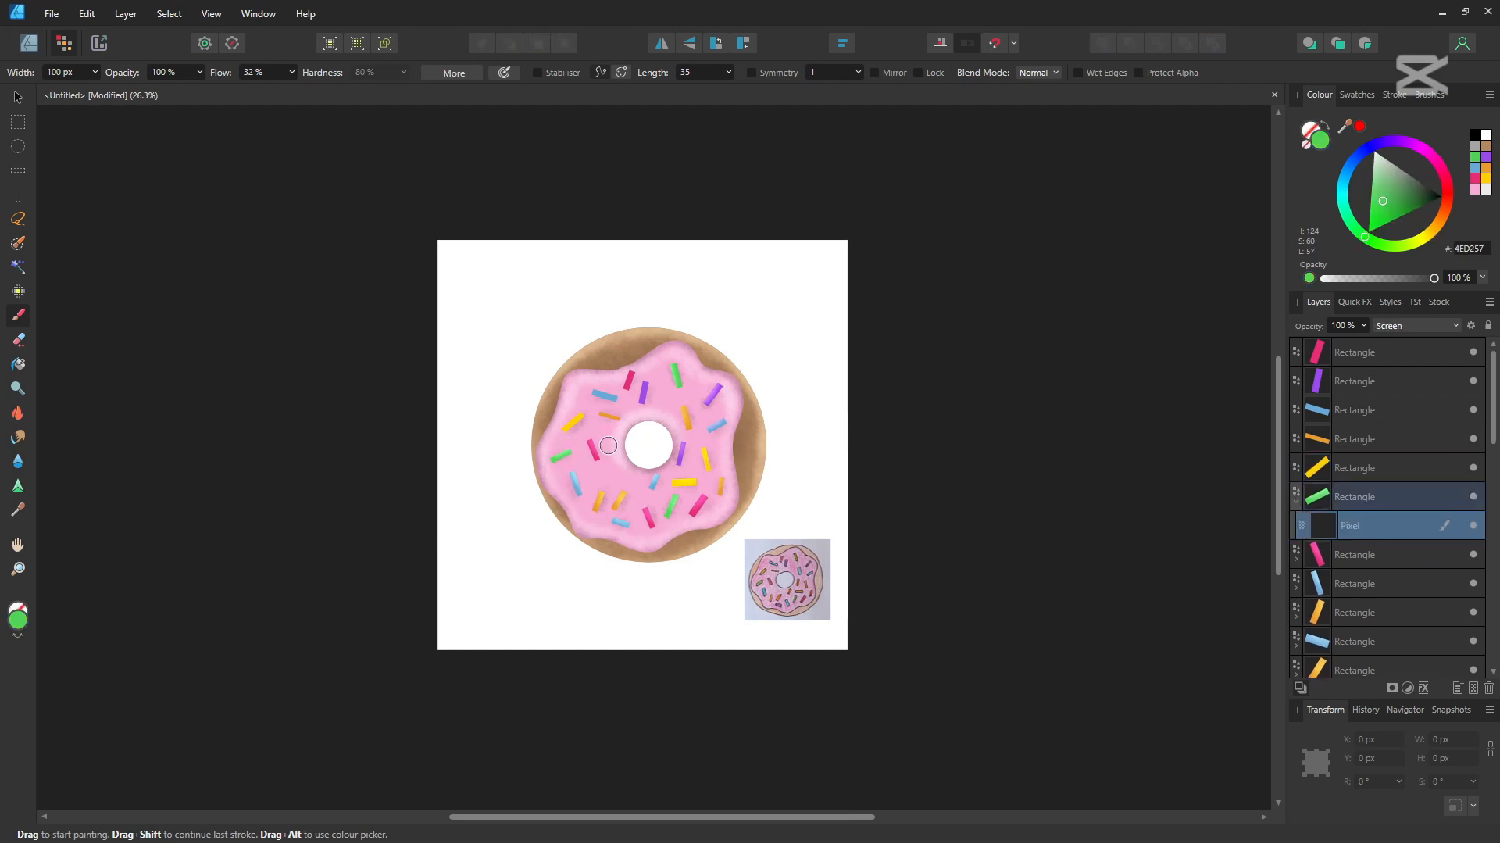
Repaint the highlights of the green sprinkle near the icing's left edge with green 4ED257
drag(546, 455, 569, 446)
Nest a Screen pixel layer in the yellow sprinkle at the icing's upper left and paint yellow FFD000 highlights
click(1438, 470)
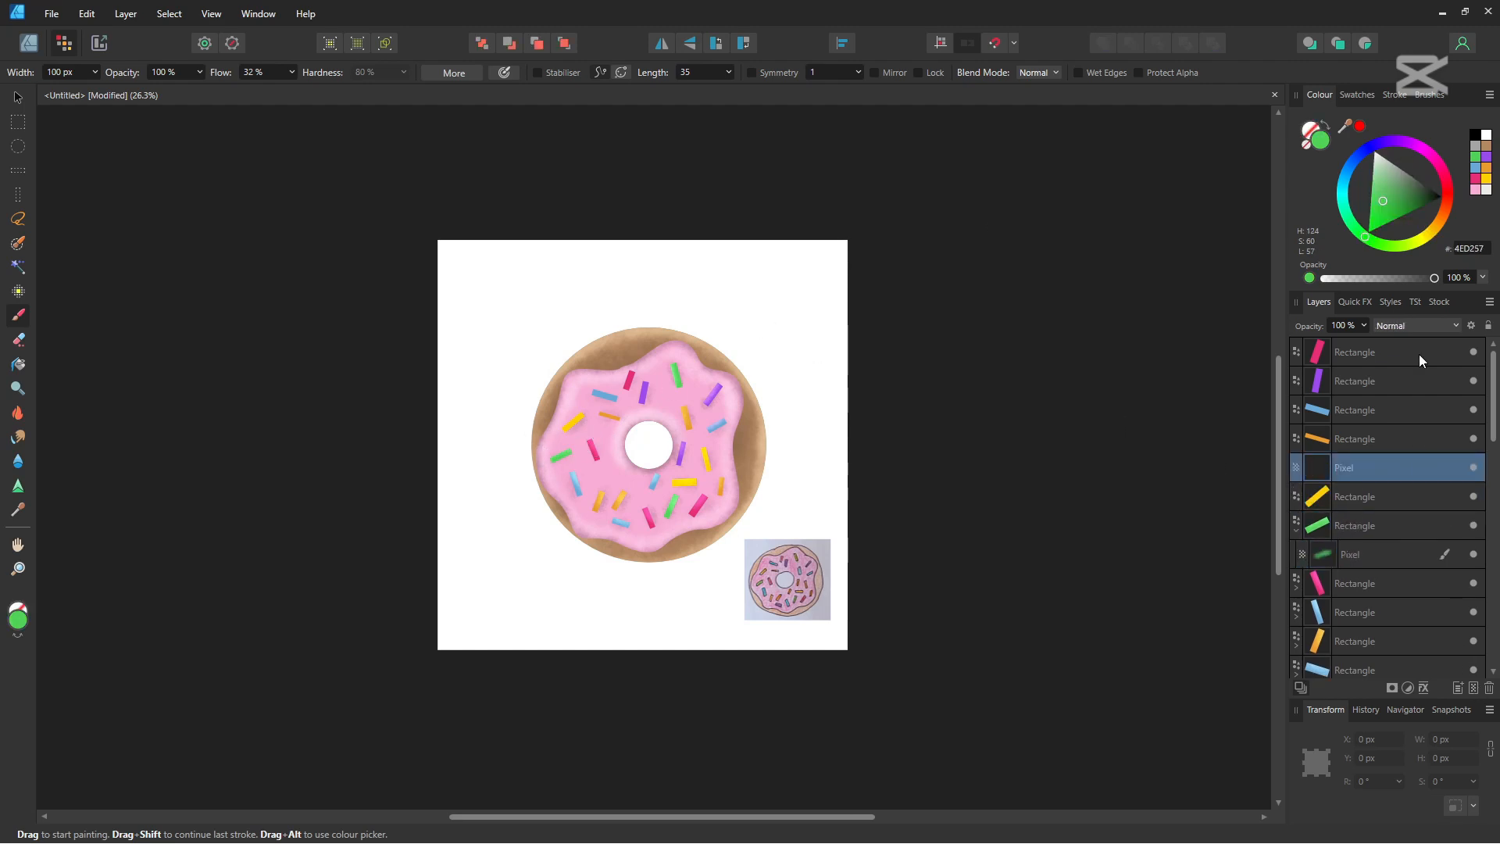
click(1403, 325)
click(1400, 476)
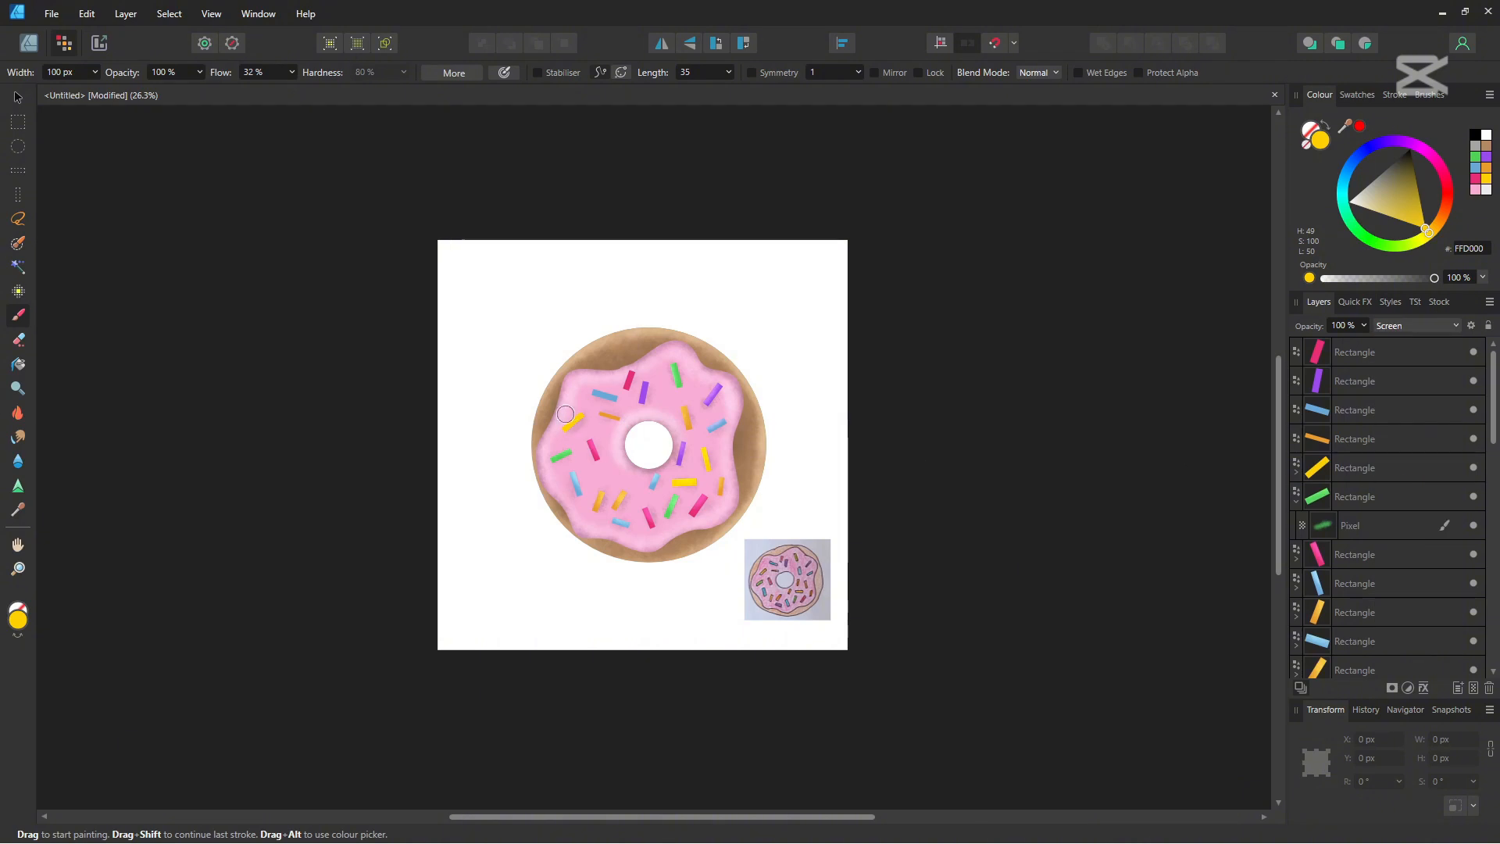
Nest a Screen pixel layer in the orange sprinkle above-left of the hole and paint orange EA9A2C highlights
click(1377, 438)
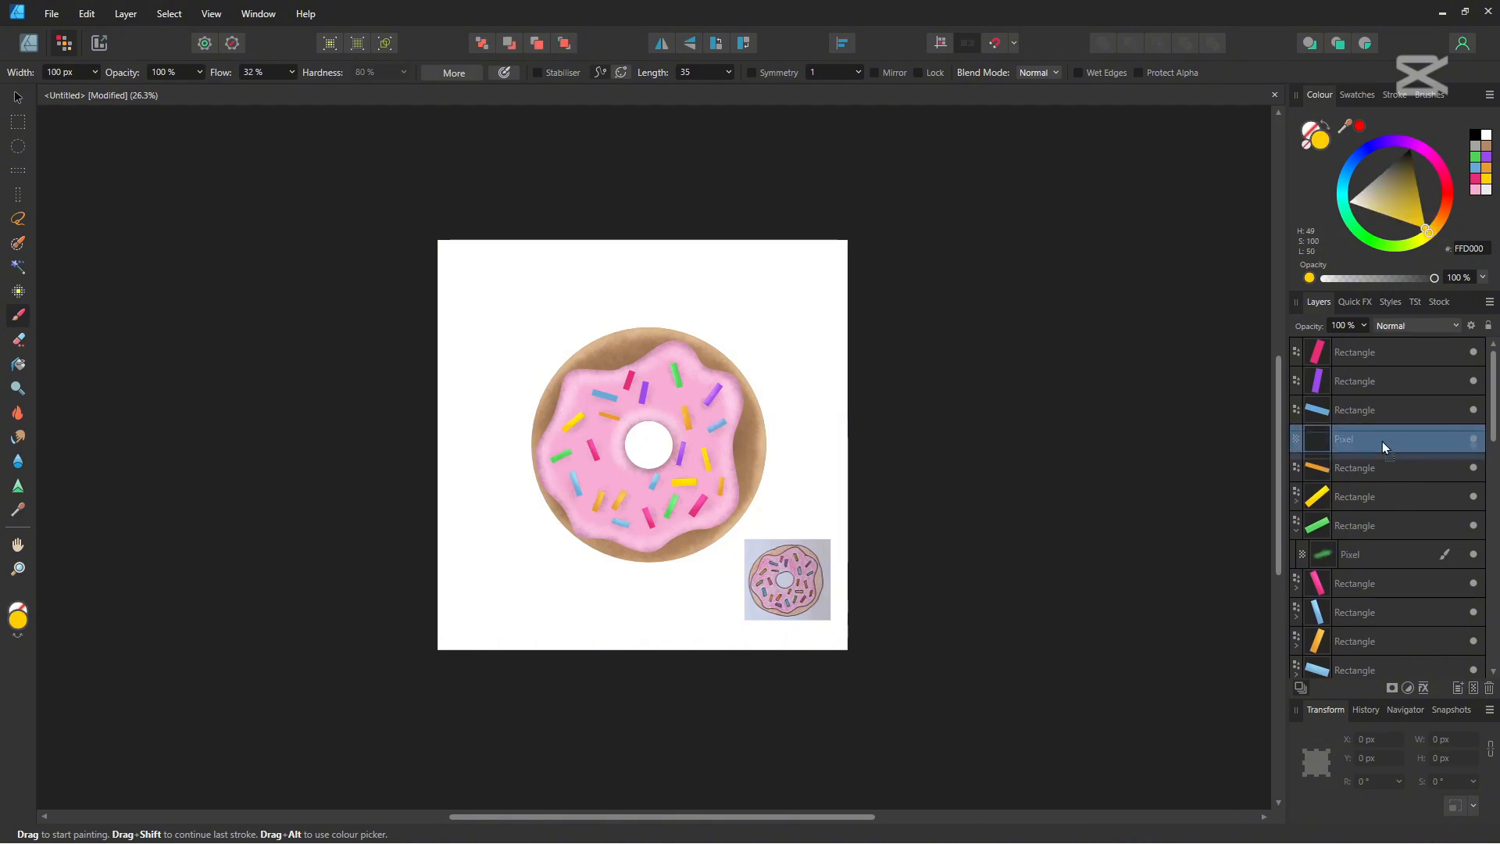
click(1419, 325)
click(1390, 476)
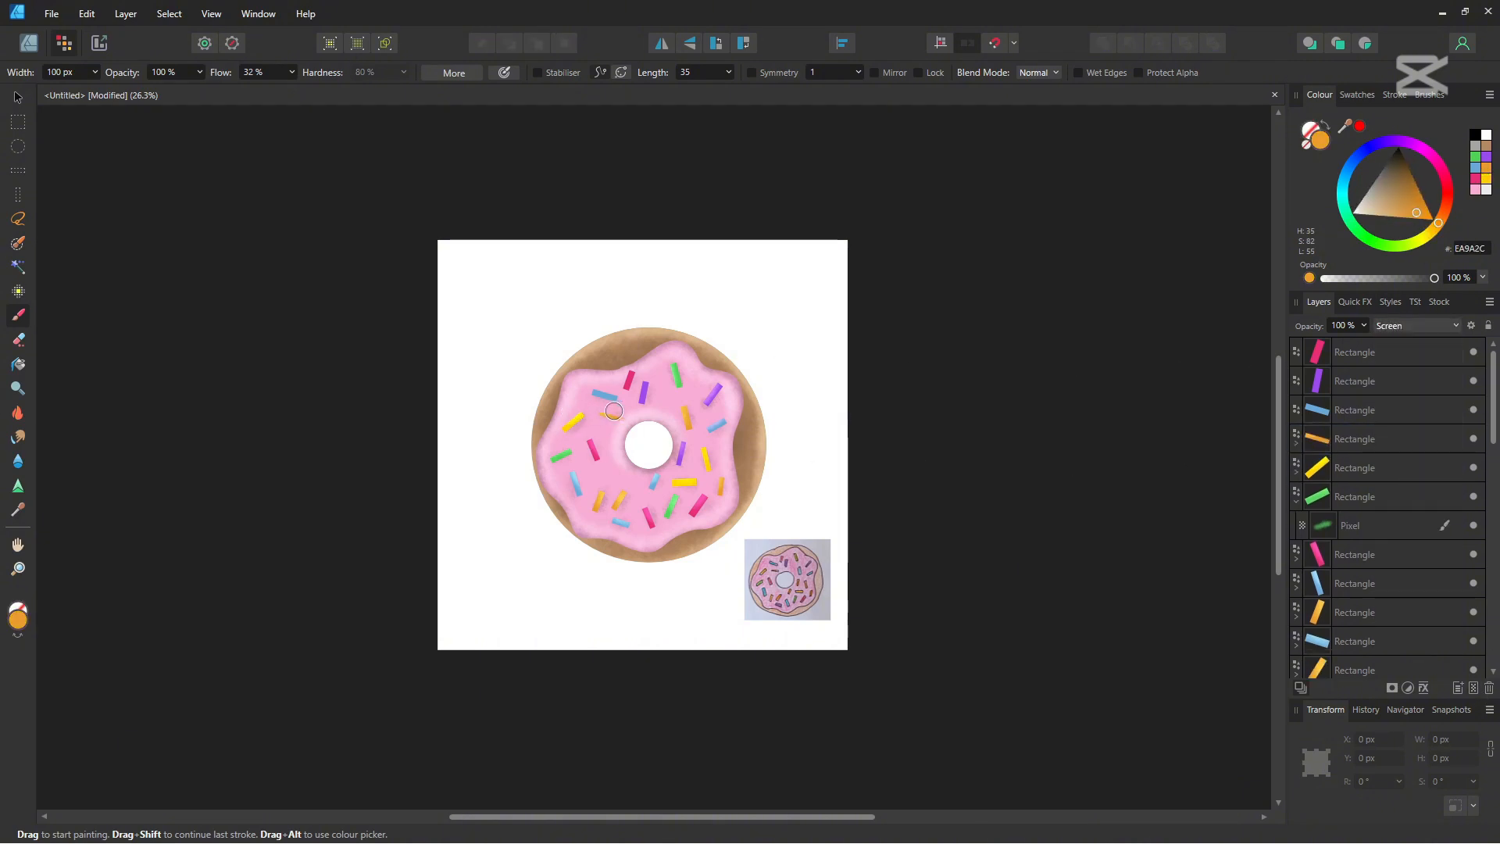
Nest a Screen pixel layer in the blue sprinkle at the icing's upper left and paint blue 68A9D8 highlights
click(1382, 414)
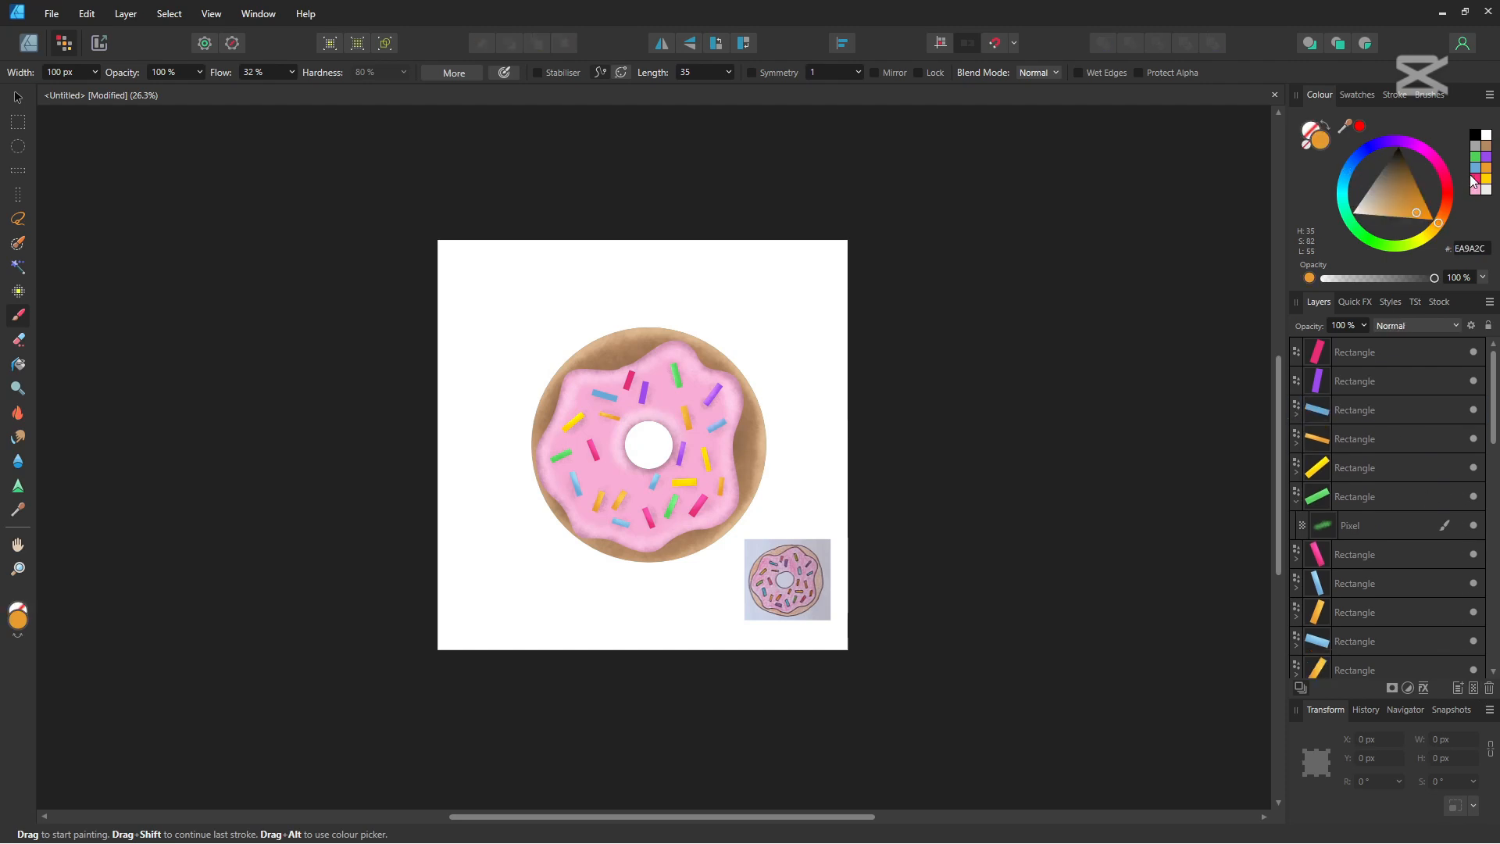
click(1419, 326)
click(1399, 476)
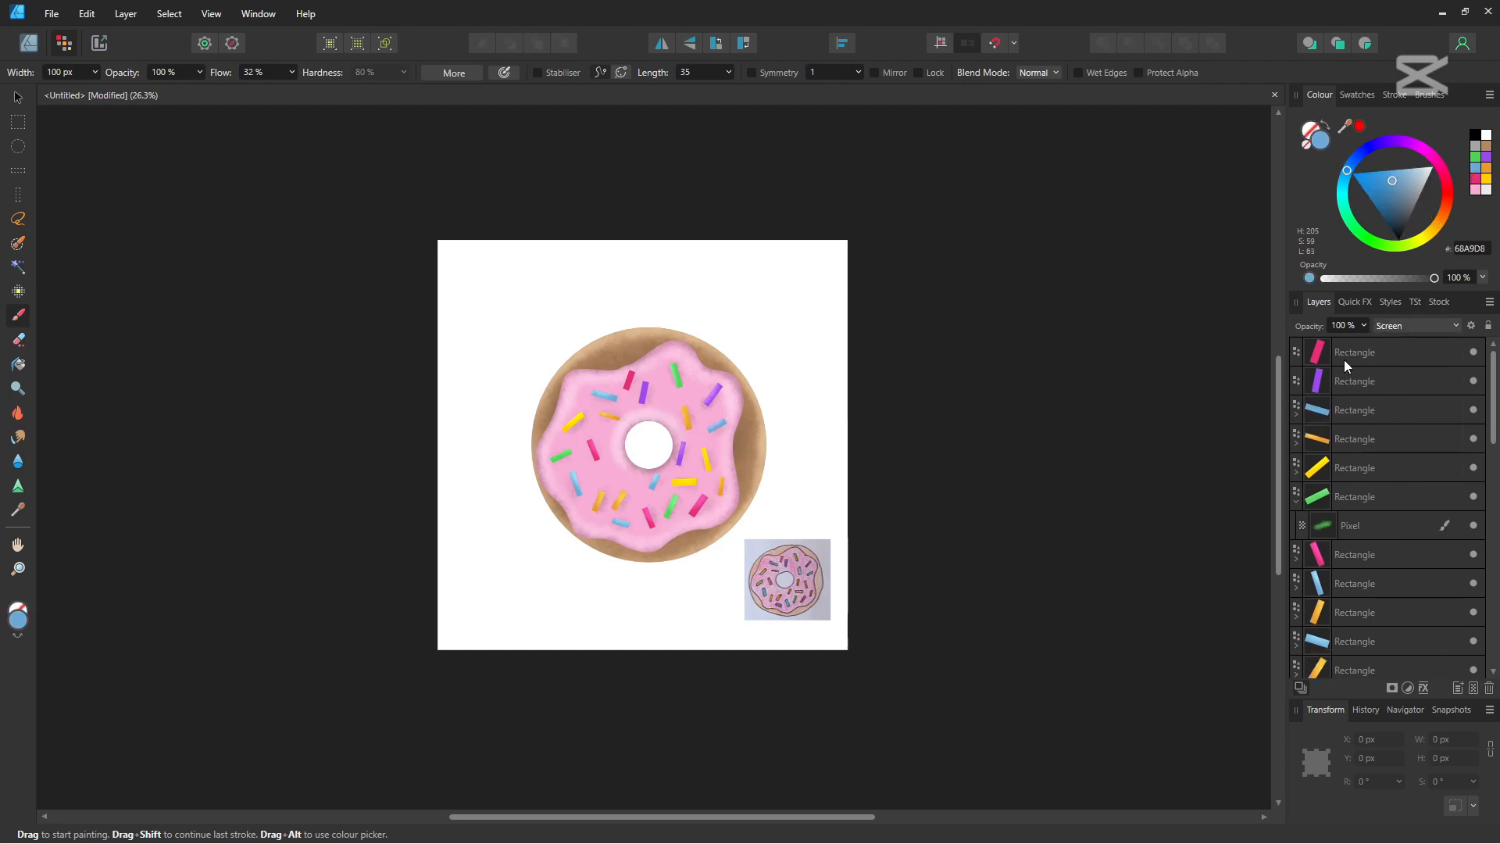
Add a pixel layer inside the purple sprinkle above the hole, set it to Screen and paint purple 9E4BED highlights
click(1355, 381)
click(1476, 689)
drag(1395, 382, 1398, 412)
click(1486, 157)
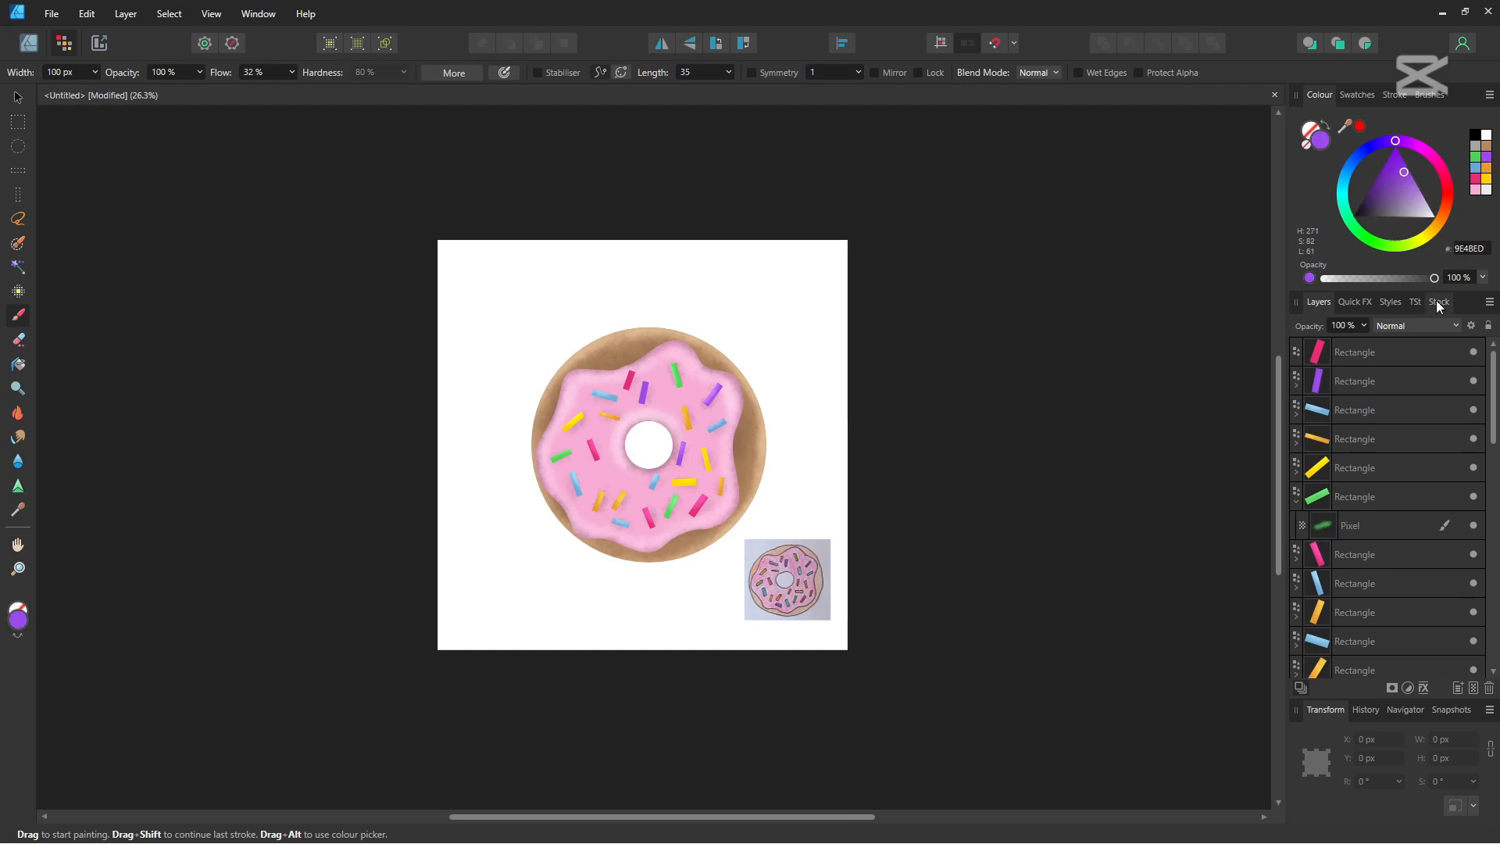
click(1419, 325)
click(1404, 476)
drag(650, 375, 642, 377)
Add a Screen pixel layer inside the magenta sprinkle near the icing's top edge and paint magenta E72E76 highlights
click(1387, 355)
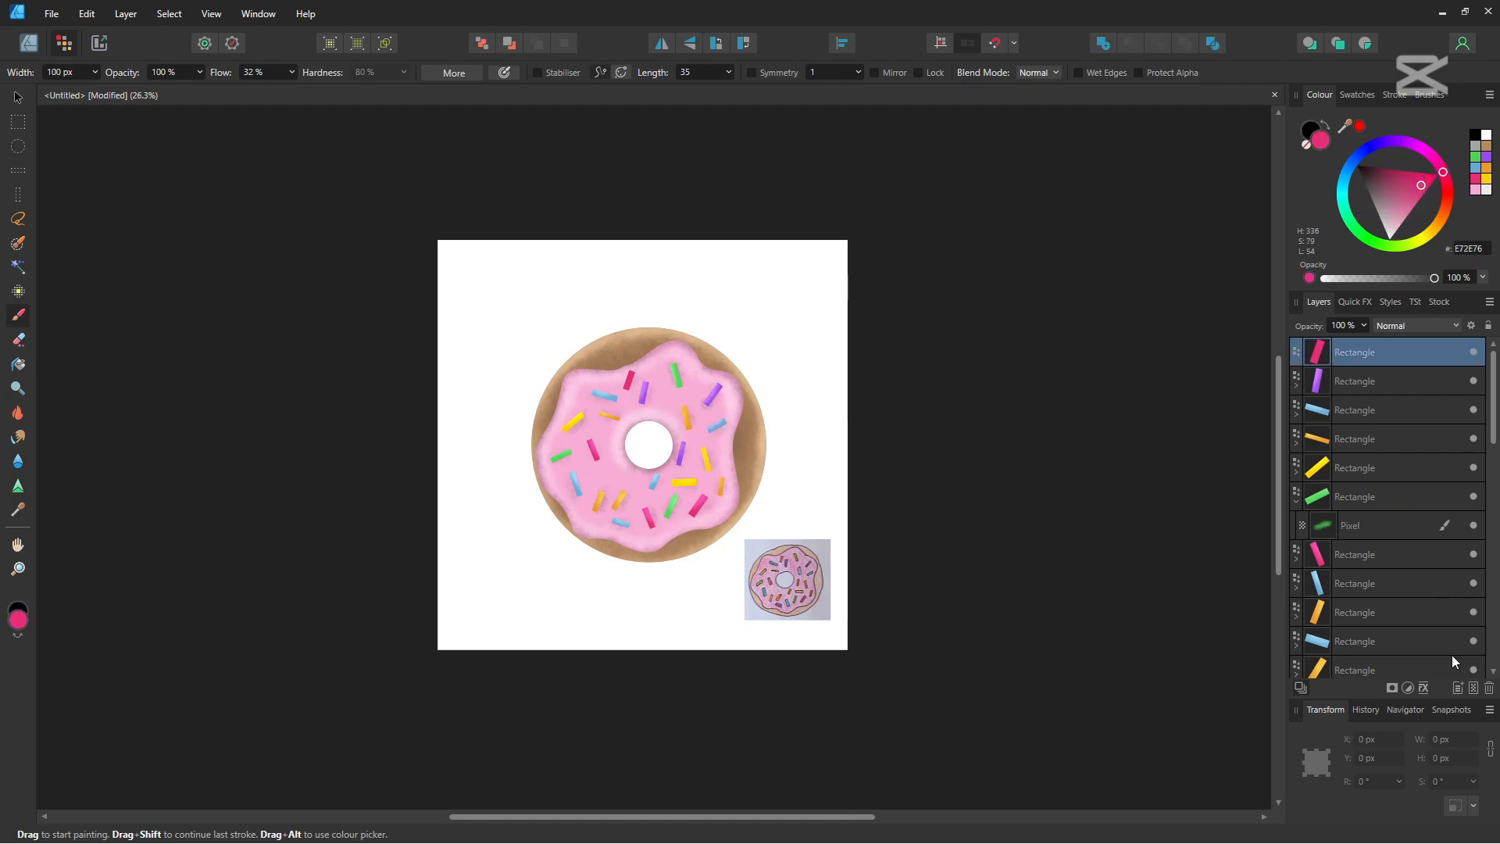
click(1474, 688)
drag(1387, 353, 1379, 383)
click(1475, 179)
click(1419, 326)
click(1390, 477)
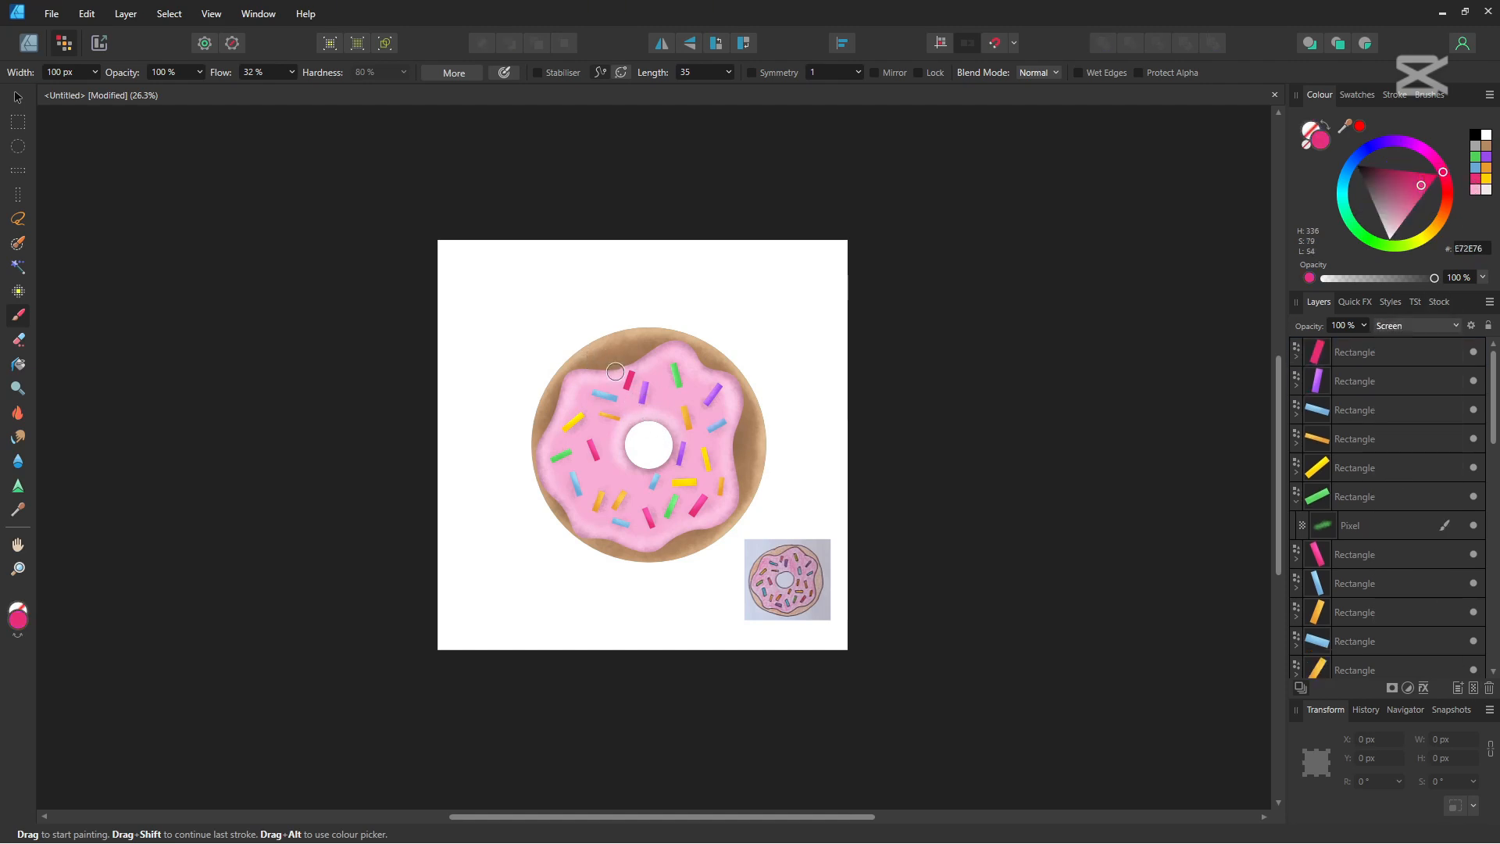
drag(623, 377, 622, 383)
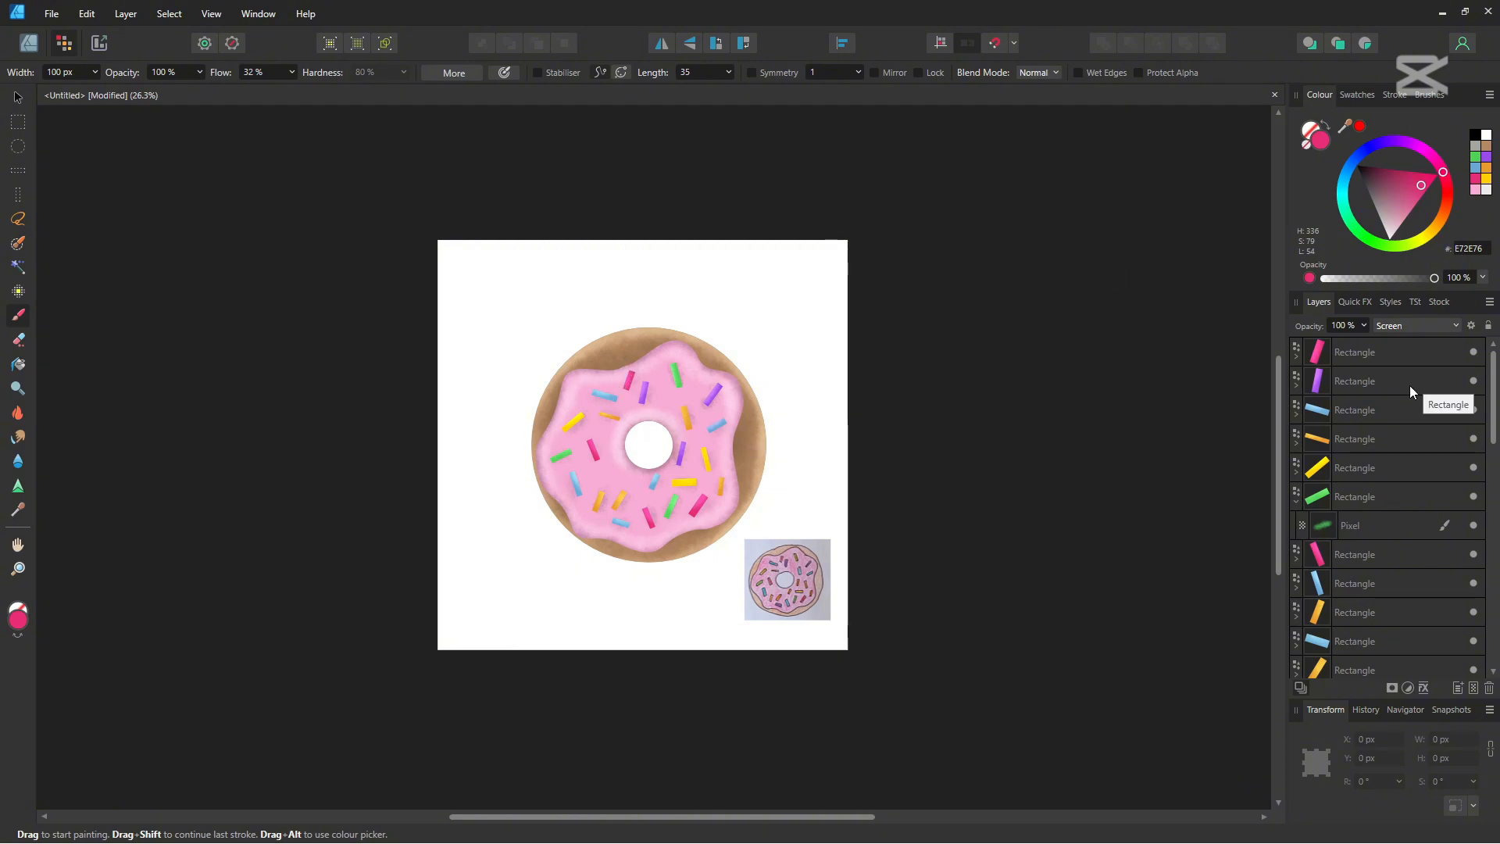
Set up the Smudge Brush with the Grunge Pattern 01 texture brush at a width of 100 px
click(18, 437)
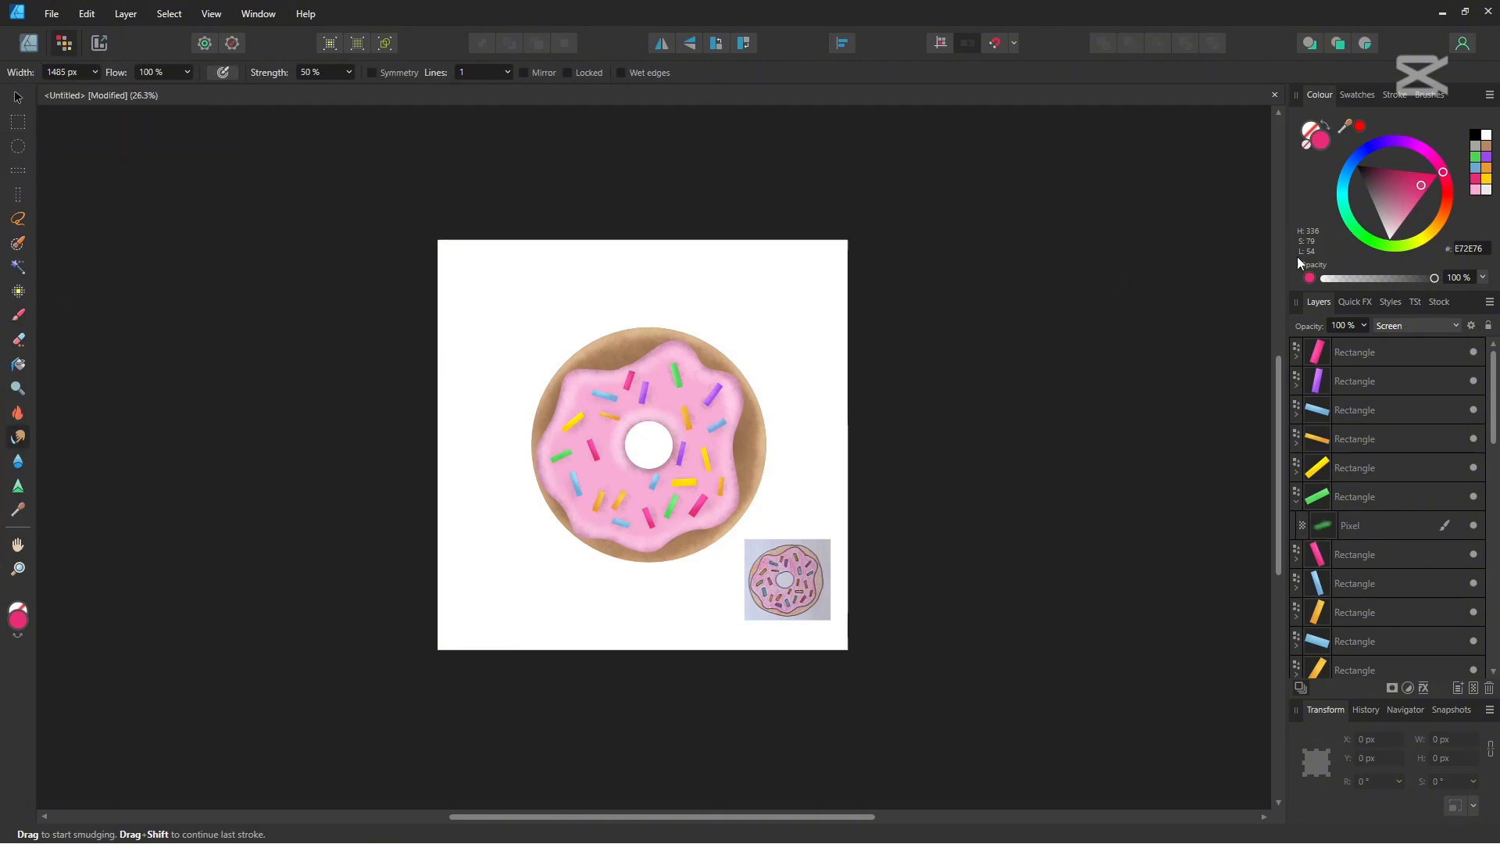
click(1430, 95)
click(1387, 147)
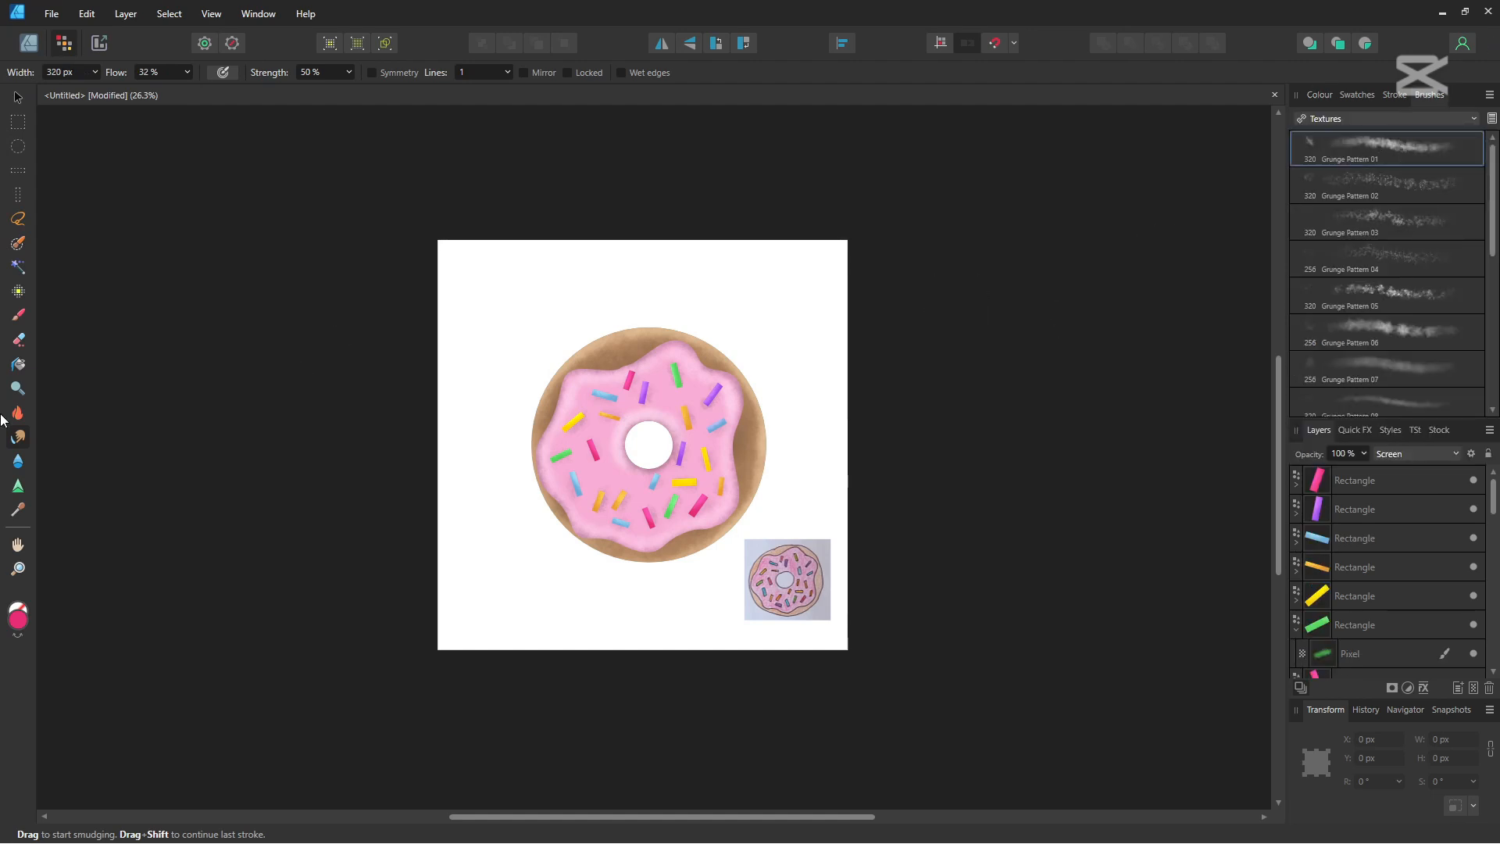
click(69, 73)
text(100)
key(Return)
Smudge the painted shading on the dough's Multiply pixel layer to soften it
scroll(1401, 591, down, 4)
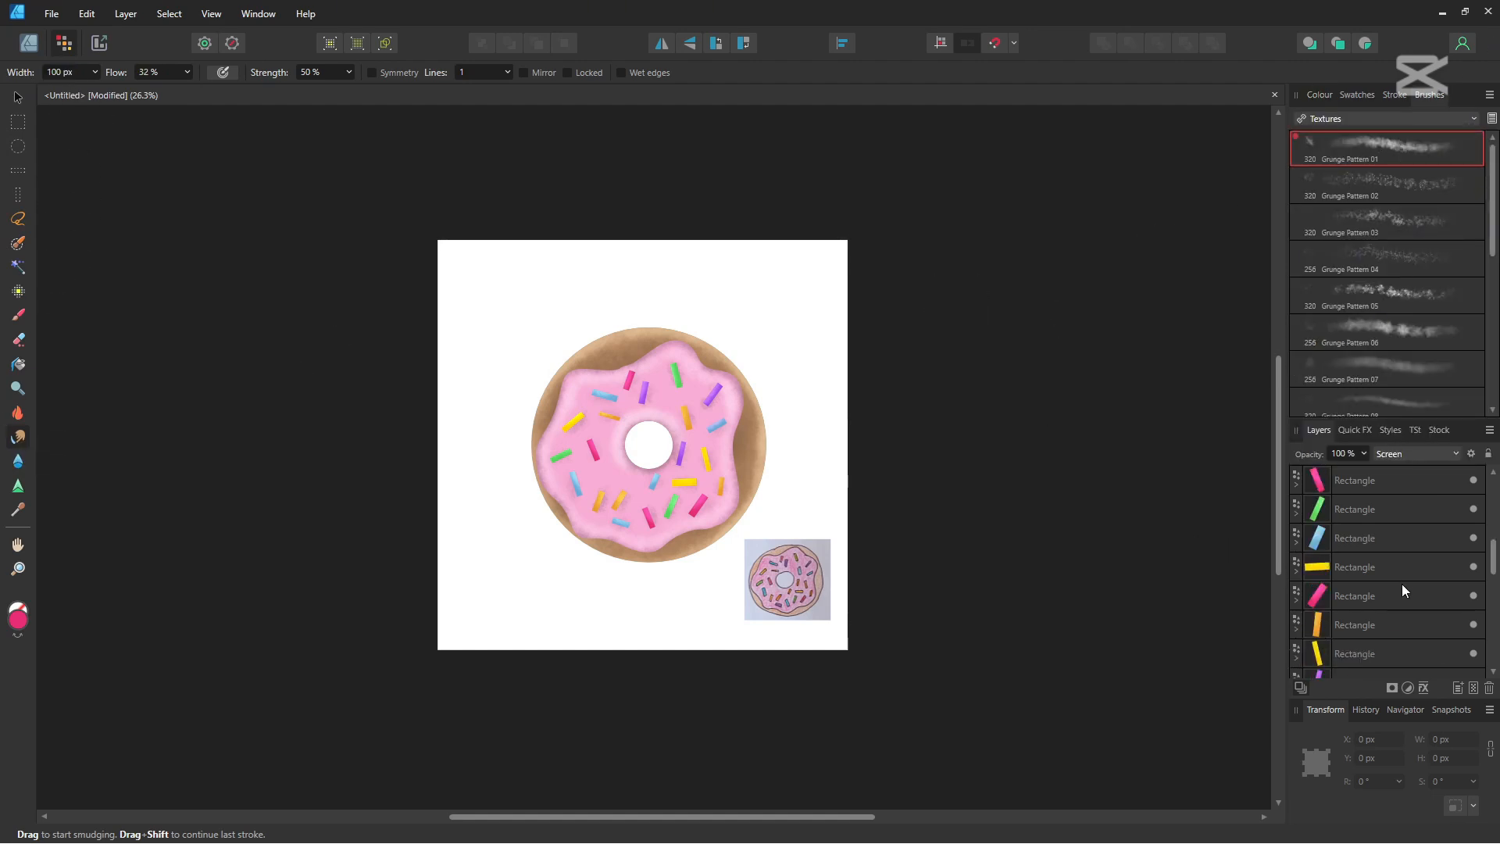
scroll(1401, 592, down, 5)
click(1378, 623)
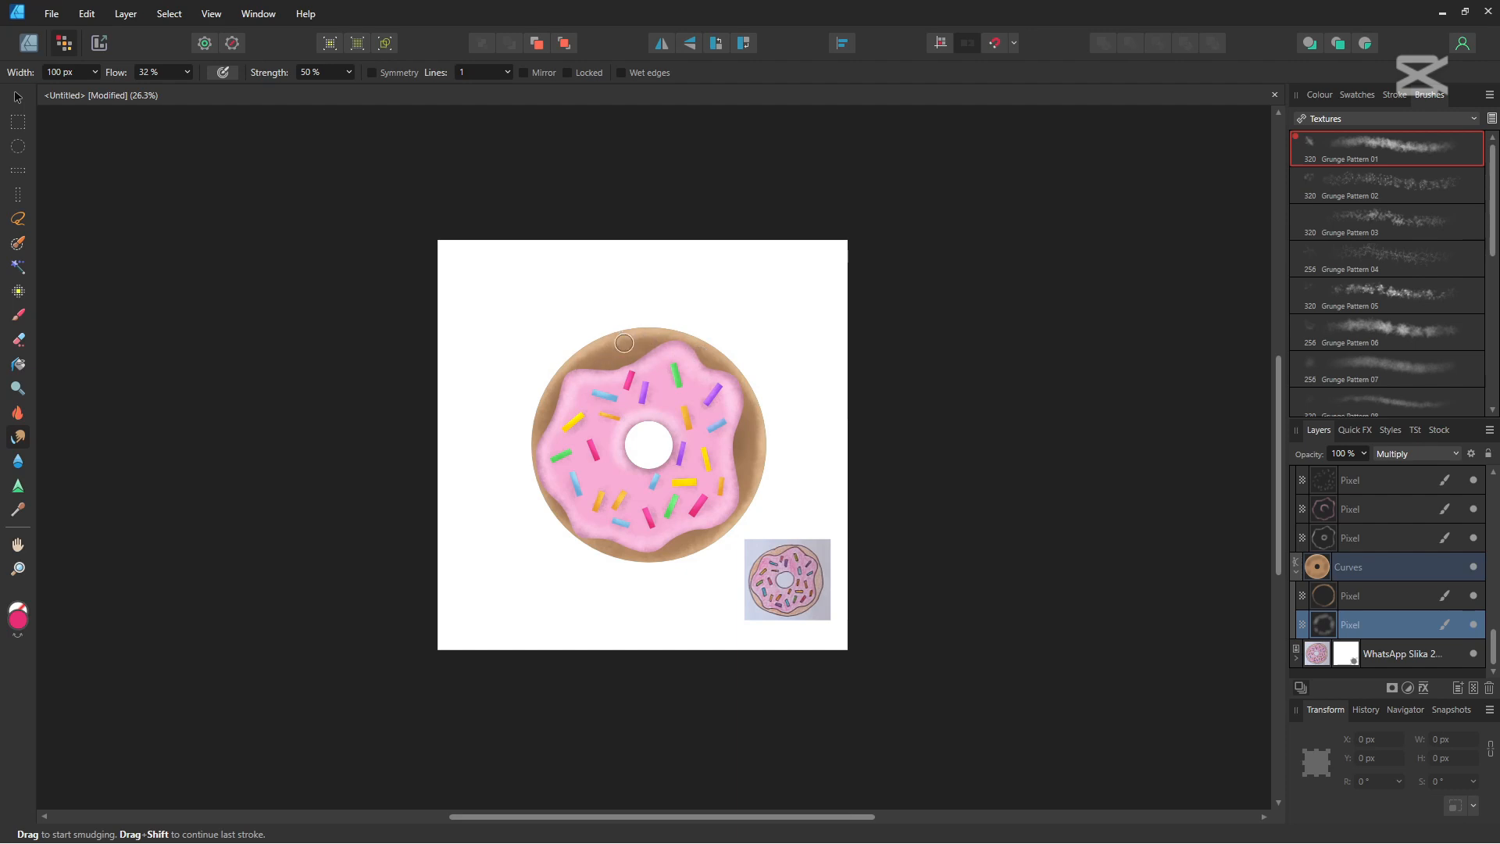
Smudge the icing's Multiply shading along its outer edge and the highlights on its Screen pixel layer
click(1381, 539)
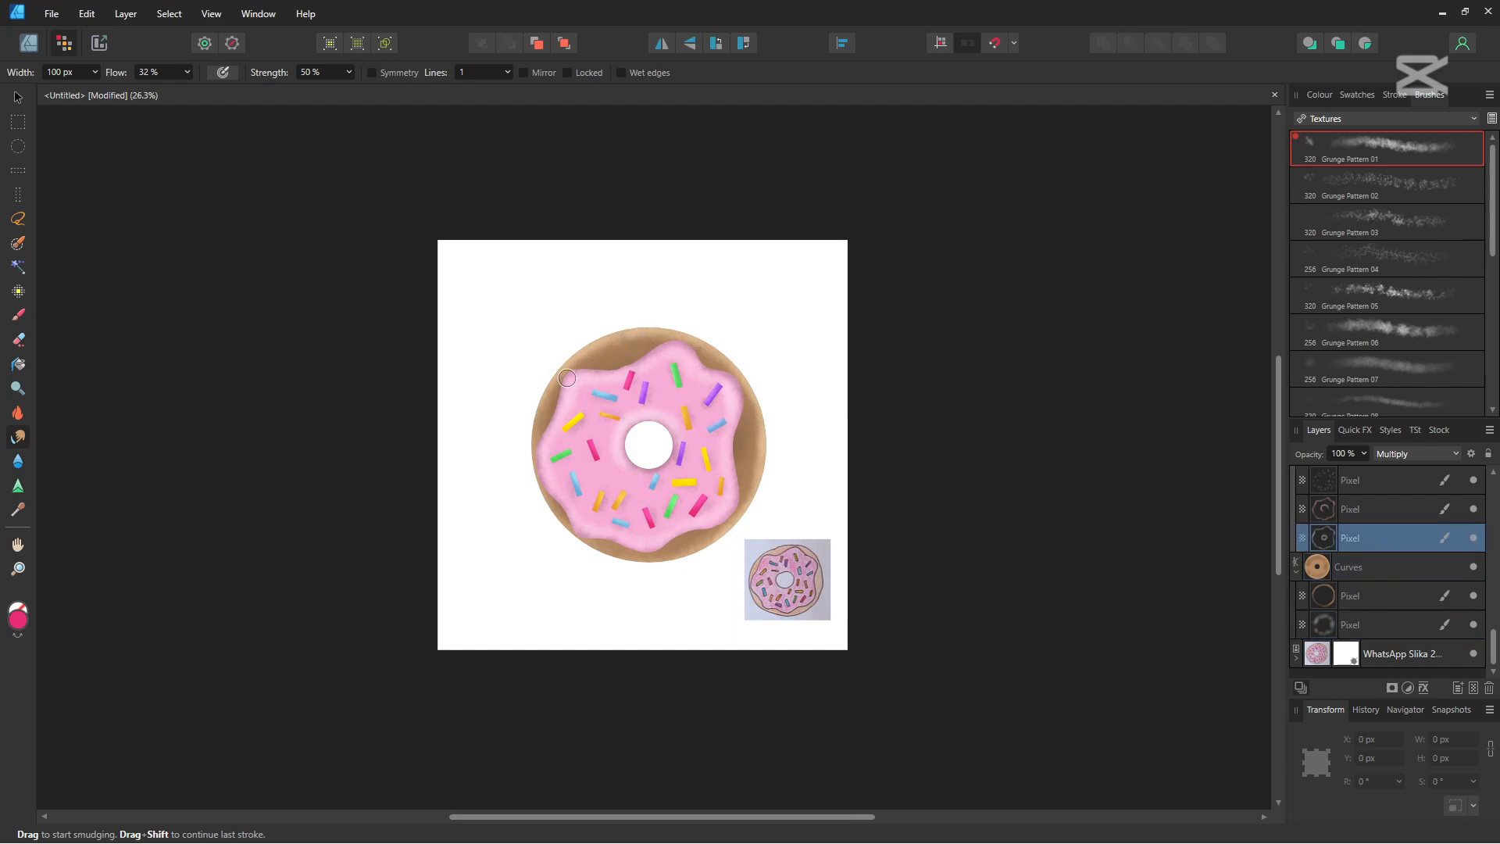
mouse_move(697, 355)
mouse_down()
mouse_move(741, 392)
mouse_move(733, 490)
mouse_up()
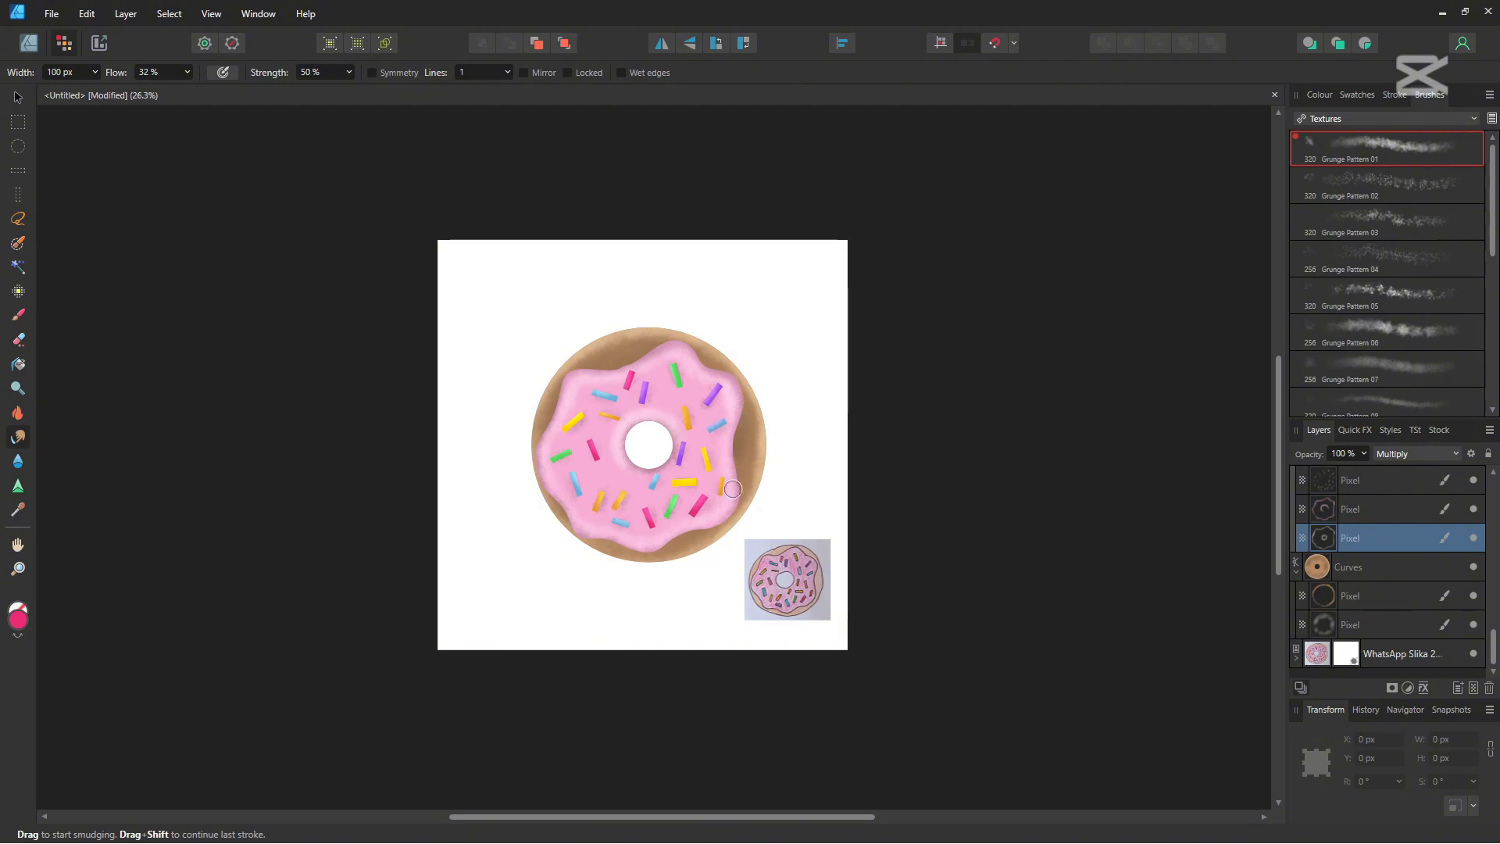
mouse_move(681, 530)
mouse_down()
mouse_move(586, 536)
mouse_move(547, 490)
mouse_up()
click(1358, 509)
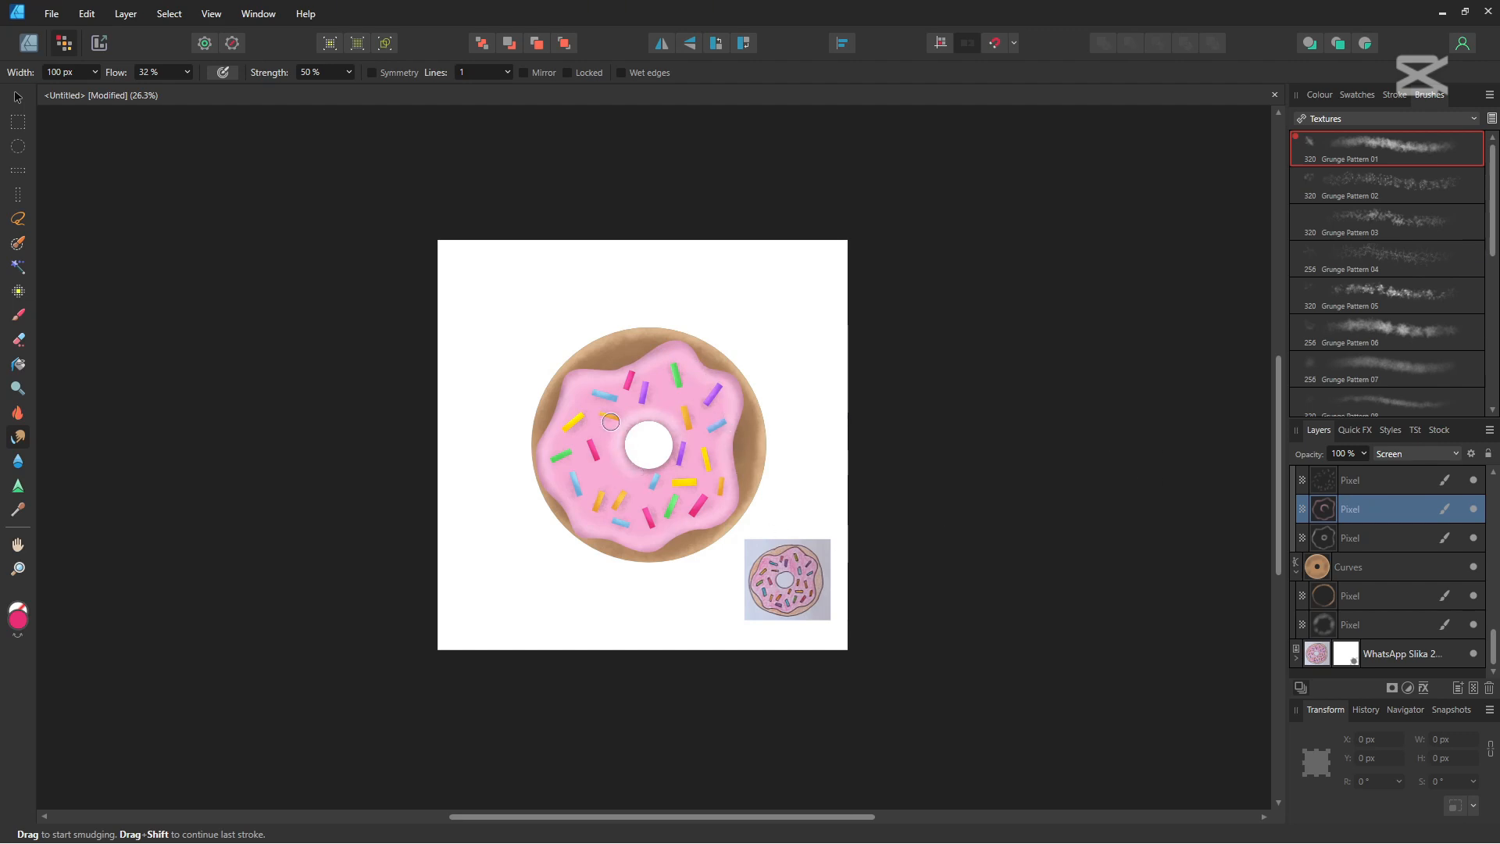
click(1321, 537)
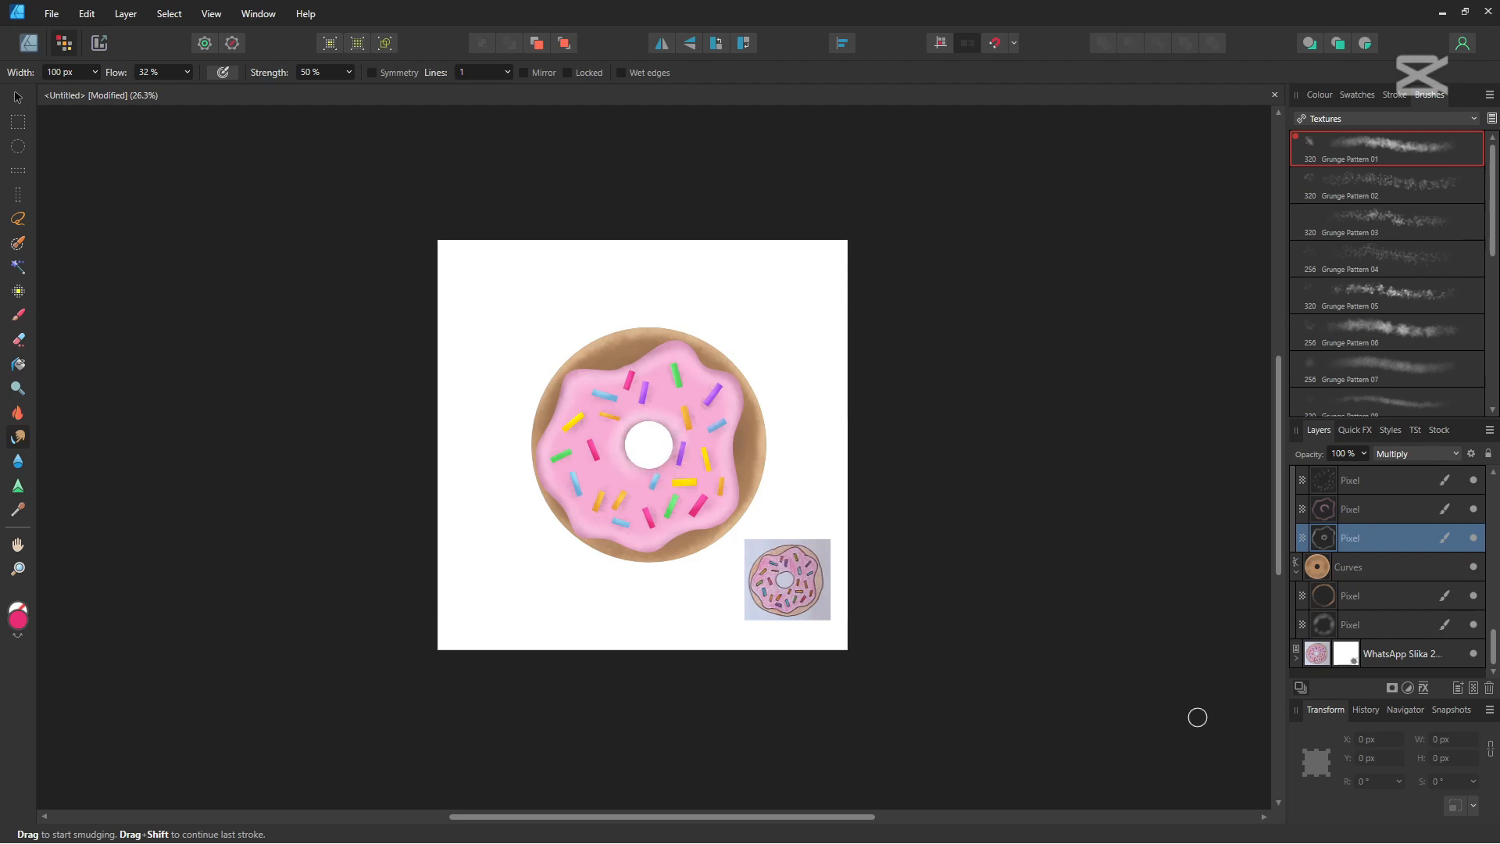
Hide the reference photo layer and smudge the dough's Multiply shading and Screen highlight layers
click(1474, 655)
click(1383, 623)
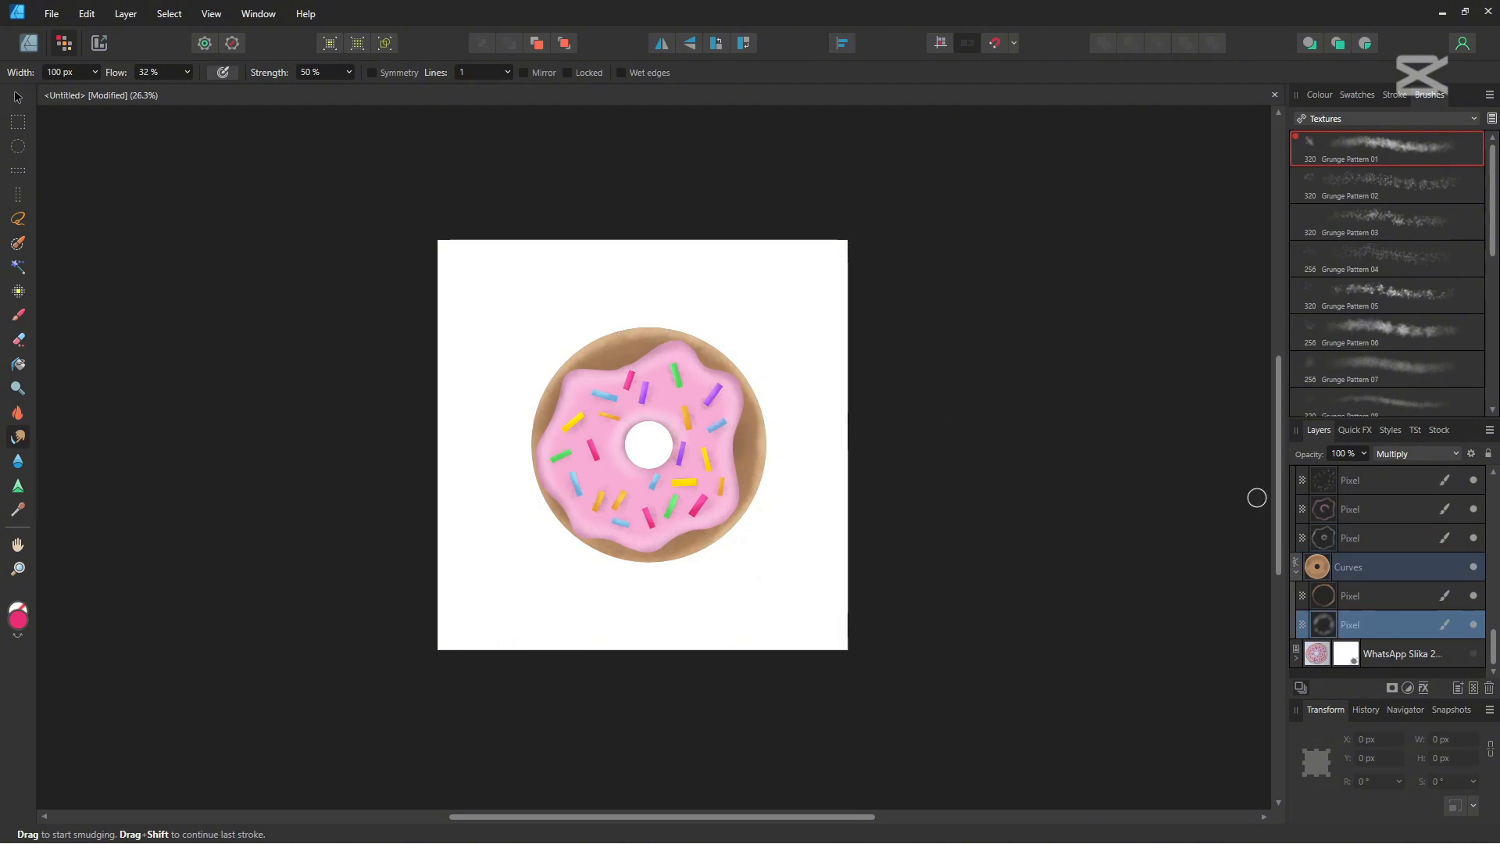
click(1363, 597)
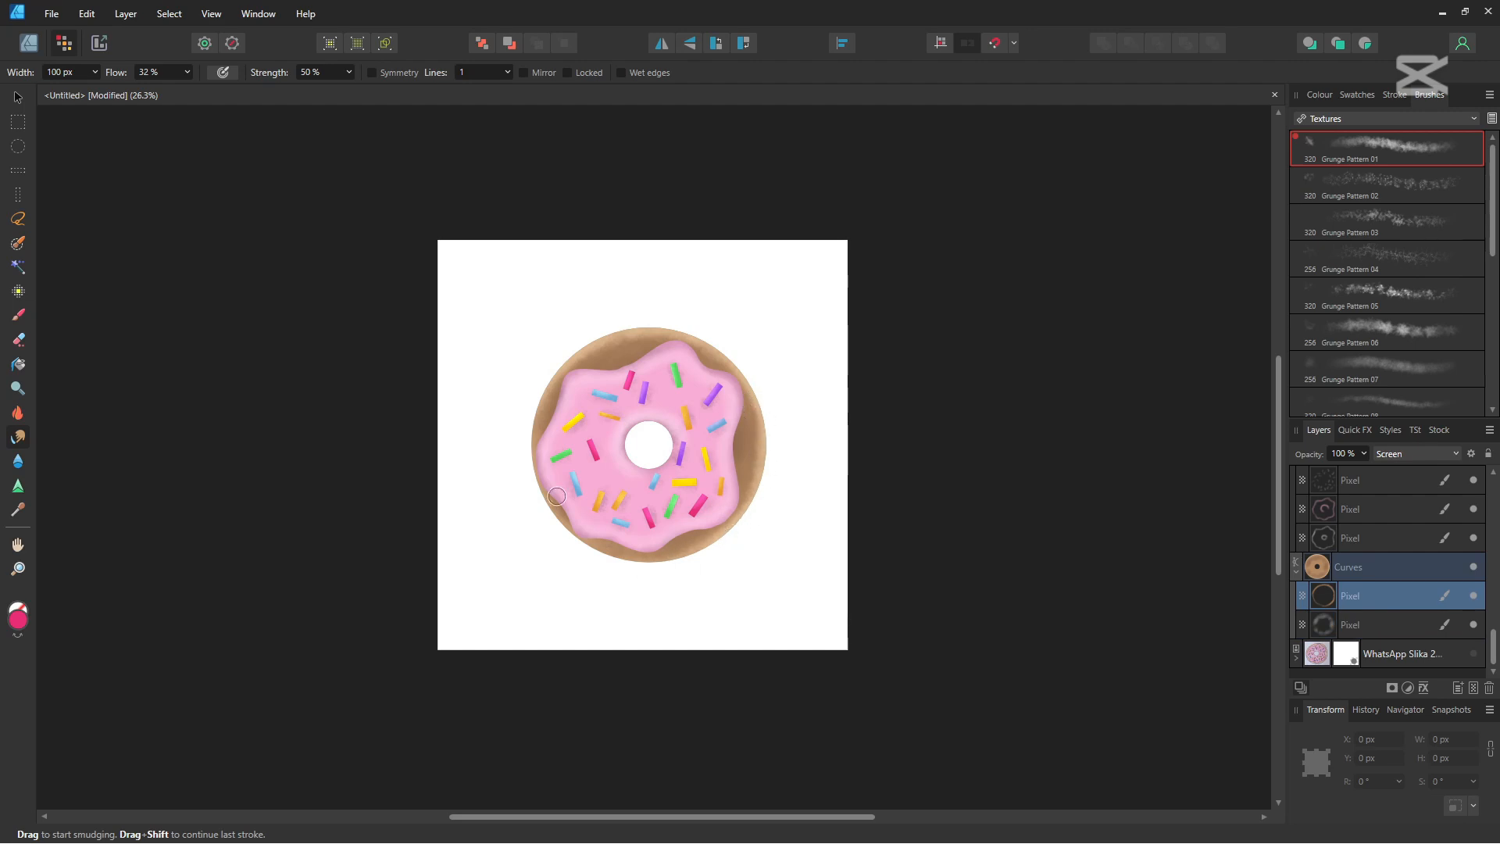
Smudge the painted shading around the sprinkles on the icing's uppermost Multiply pixel layer
click(1352, 478)
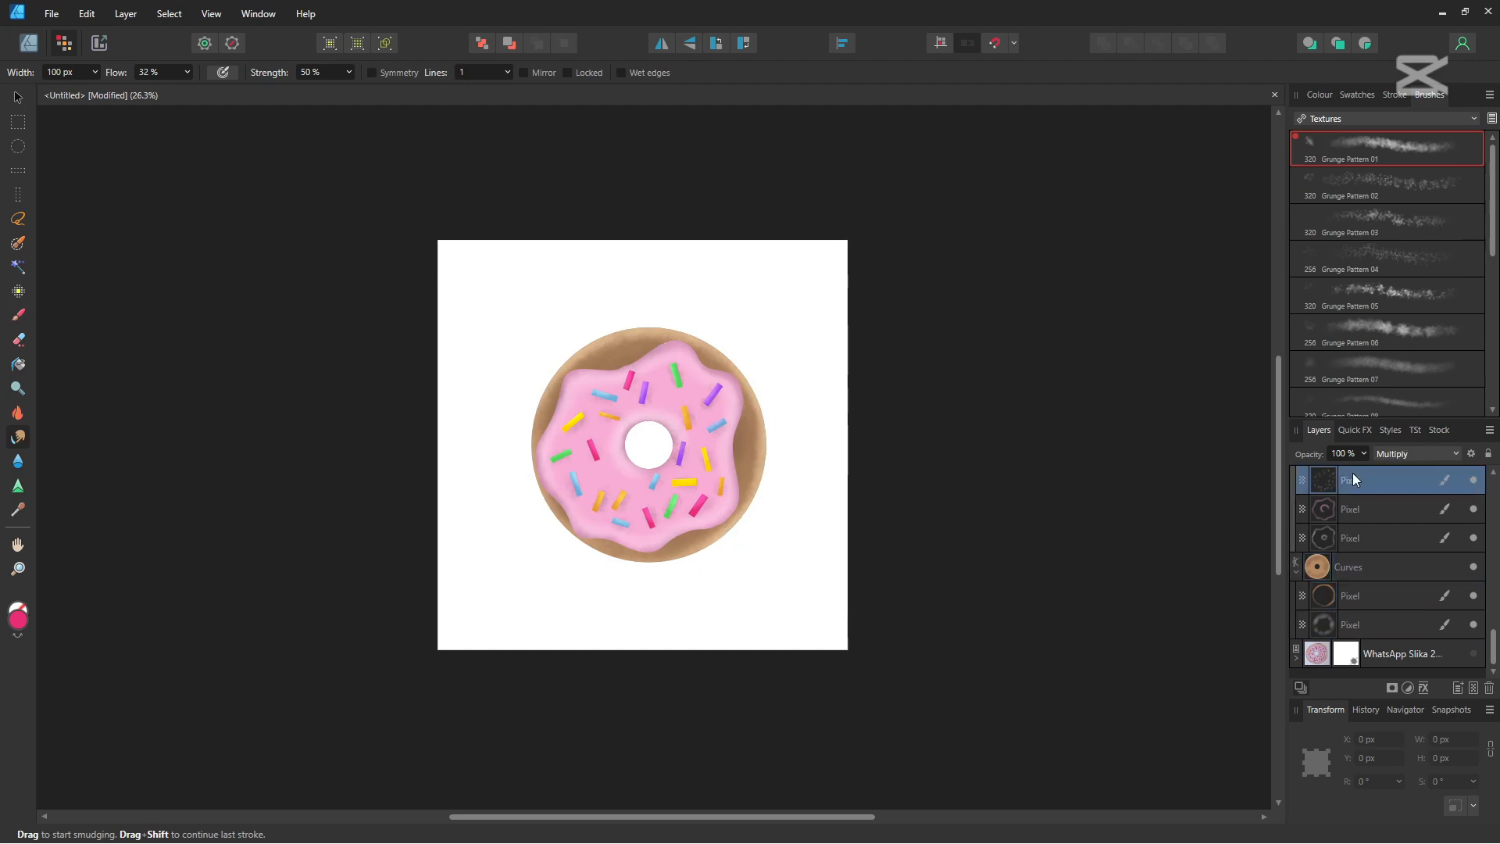
scroll(1399, 547, up, 2)
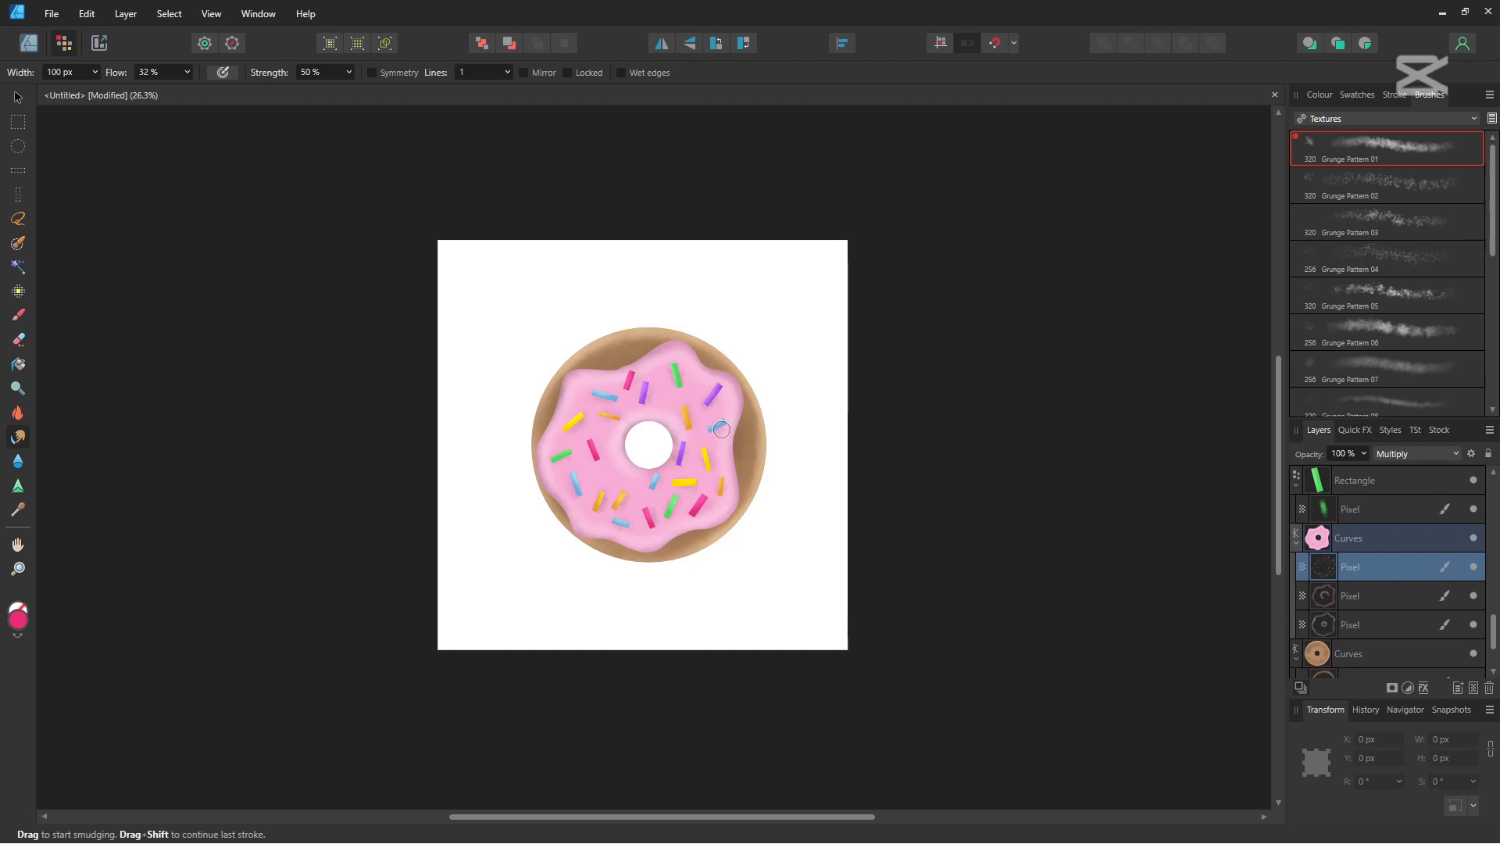